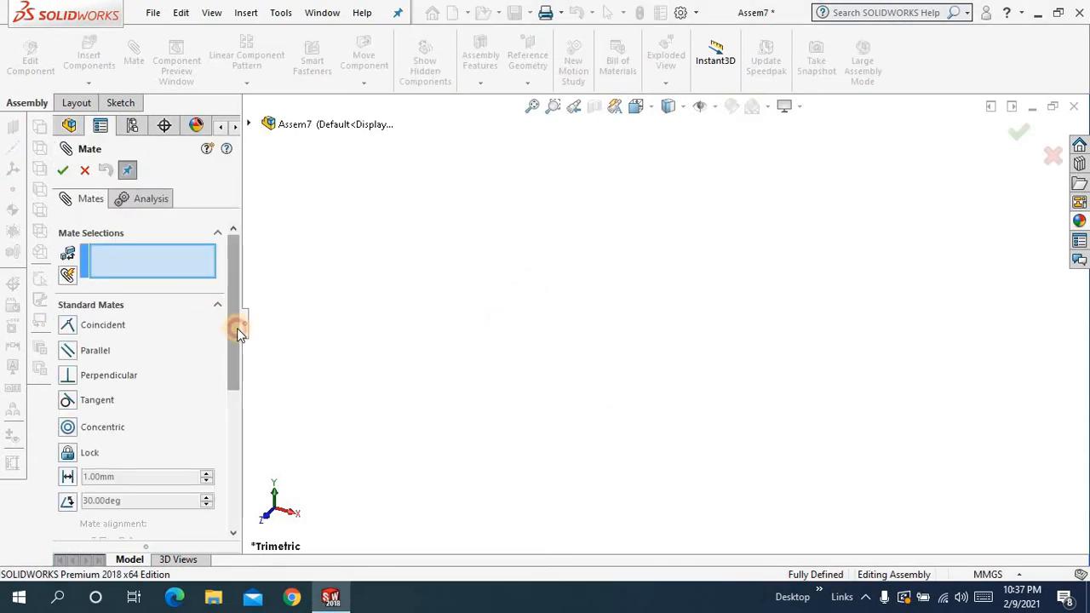
- Close the Mate command without adding a mate
{"action": "scroll", "coordinate": [236, 326], "scroll_direction": "down", "scroll_amount": 1}
{"action": "left_click_drag", "start_coordinate": [238, 329], "coordinate": [237, 331]}
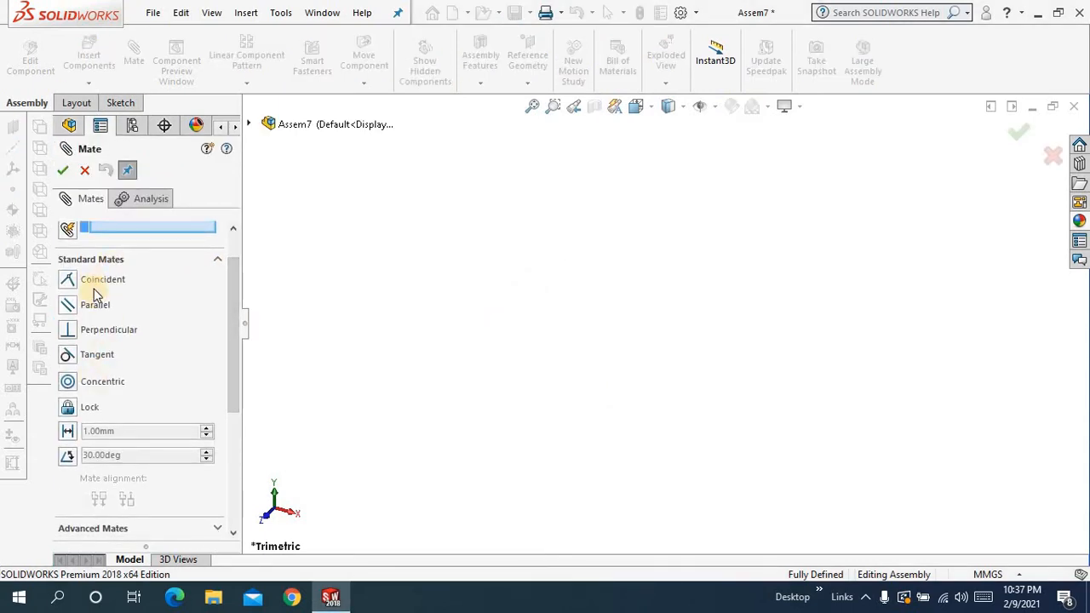
{"action": "left_click", "coordinate": [85, 171]}
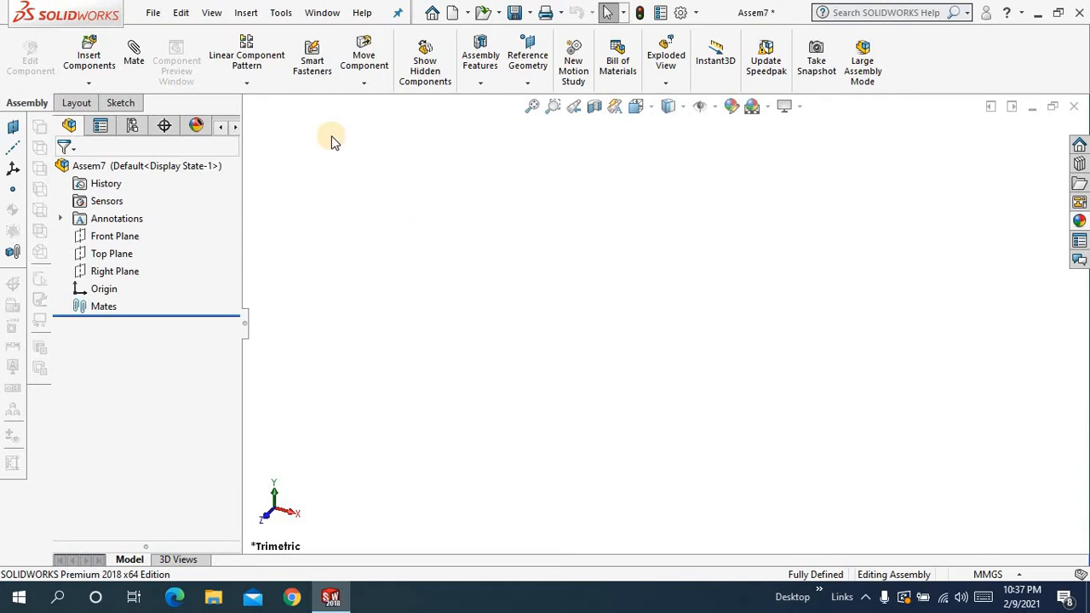
- Insert the hole plate part from the wrenh parts folder and place it in the empty assembly
{"action": "left_click", "coordinate": [91, 62]}
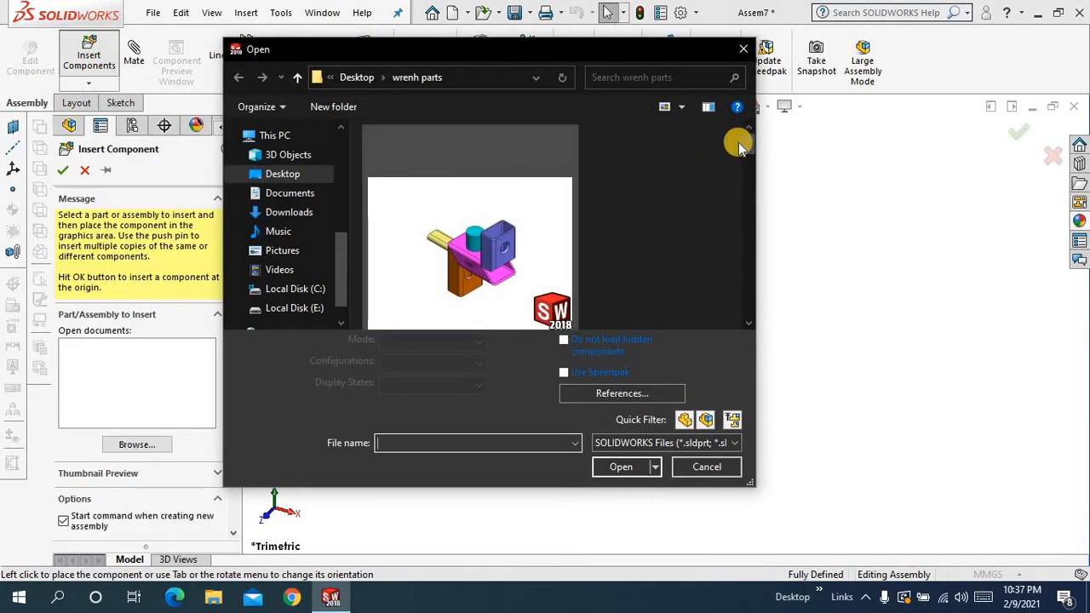
{"action": "left_click", "coordinate": [683, 109]}
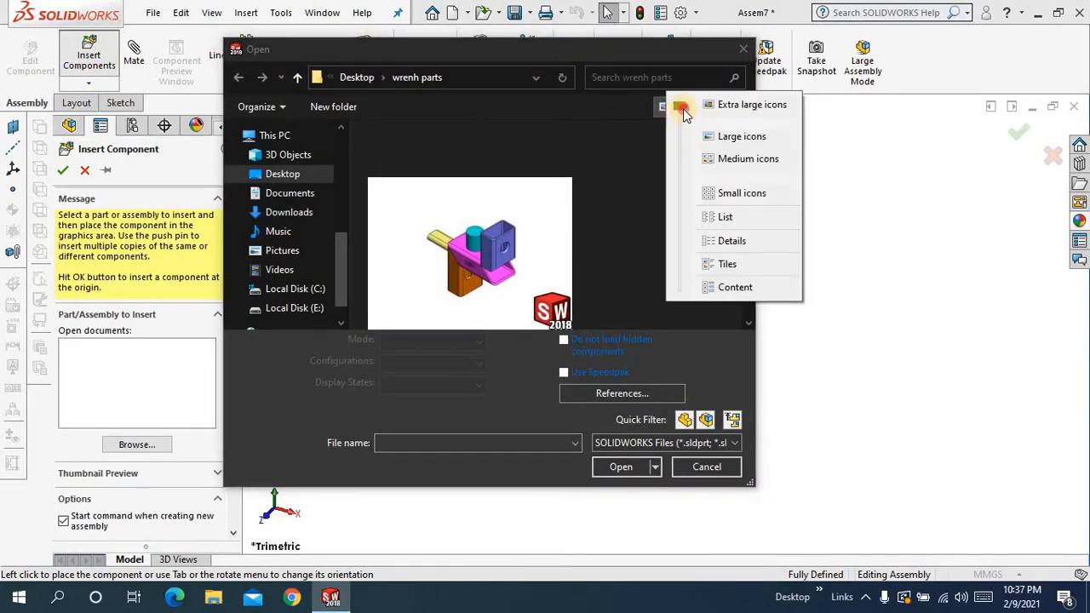
{"action": "left_click", "coordinate": [683, 131]}
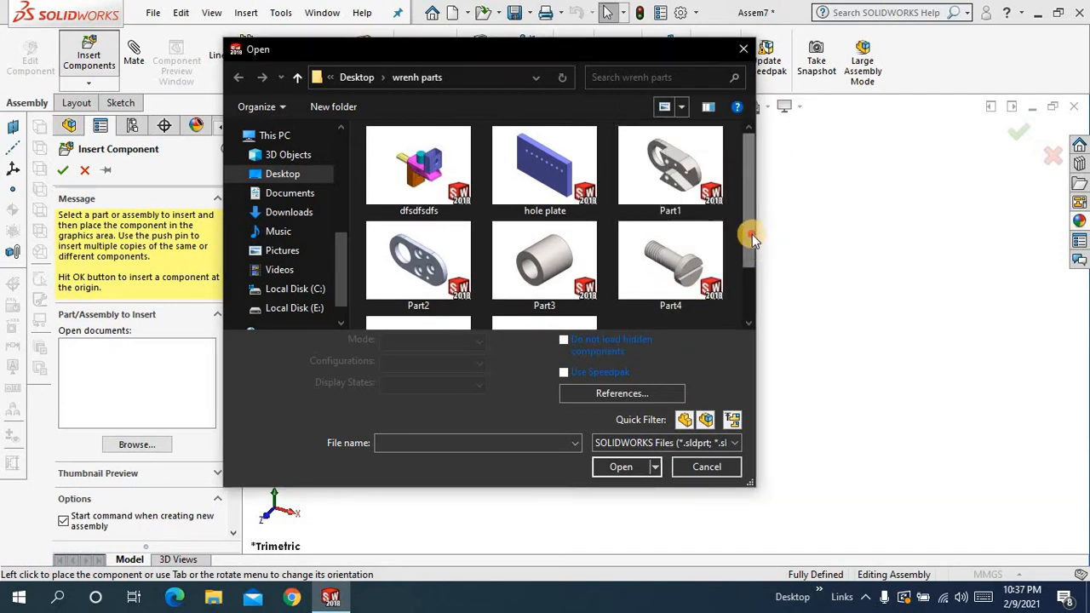
{"action": "left_click_drag", "start_coordinate": [751, 237], "coordinate": [750, 151]}
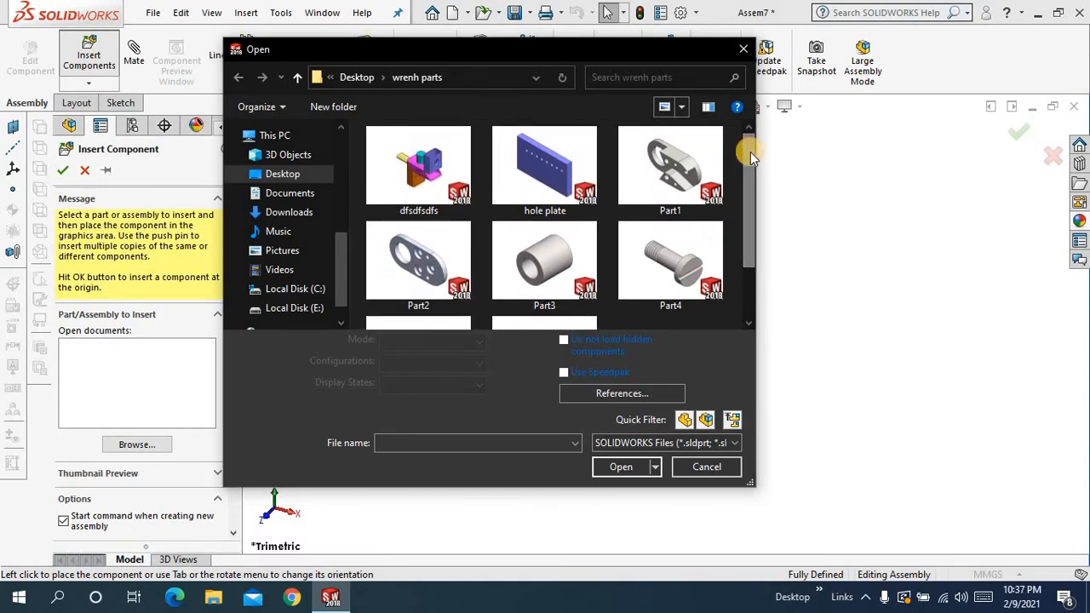
{"action": "left_click", "coordinate": [553, 162]}
{"action": "left_click", "coordinate": [617, 444]}
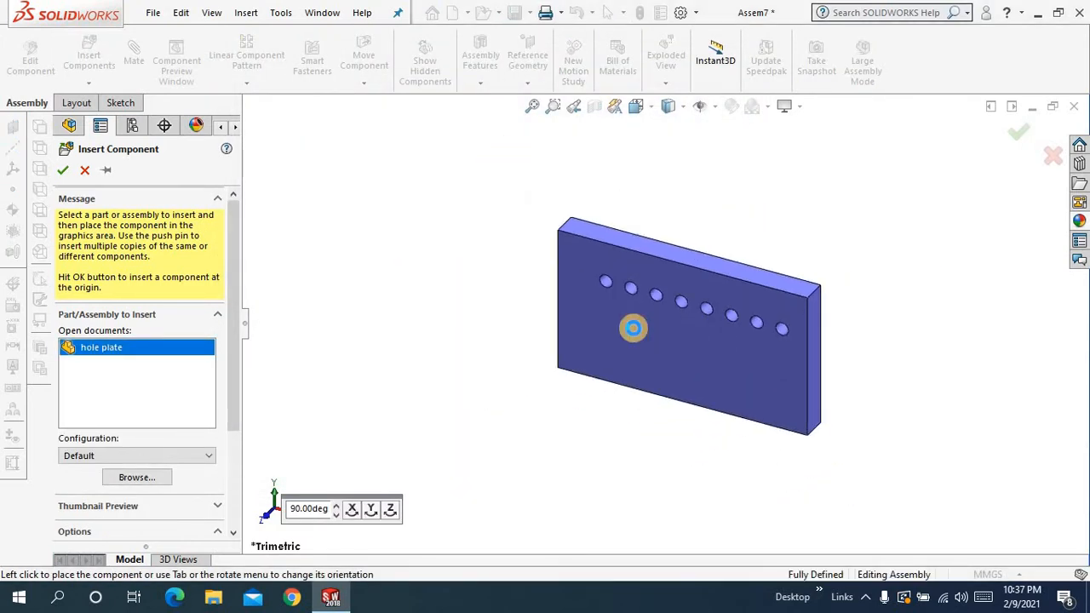
{"action": "left_click", "coordinate": [632, 328]}
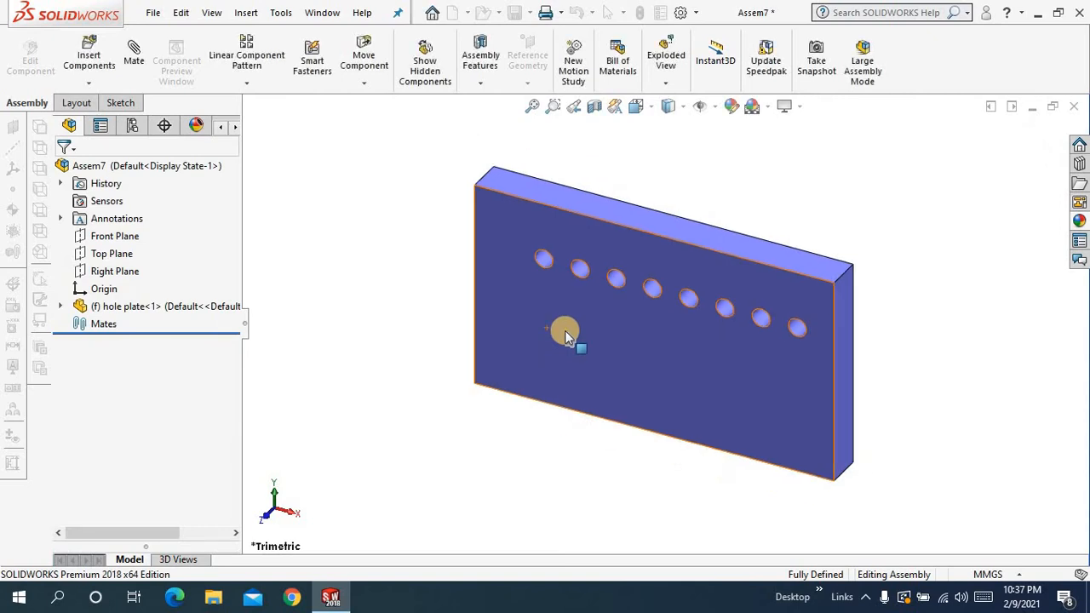
- Try to move the fixed hole plate in the assembly
{"action": "middle_click_drag", "start_coordinate": [518, 334], "coordinate": [530, 224]}
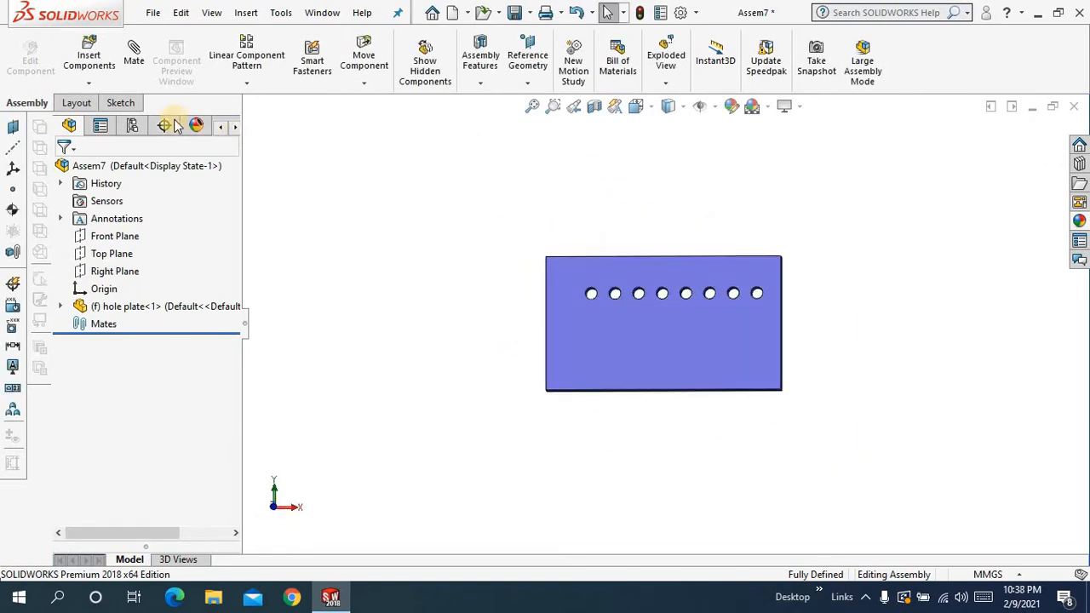
{"action": "middle_click_drag", "start_coordinate": [494, 325], "coordinate": [504, 316]}
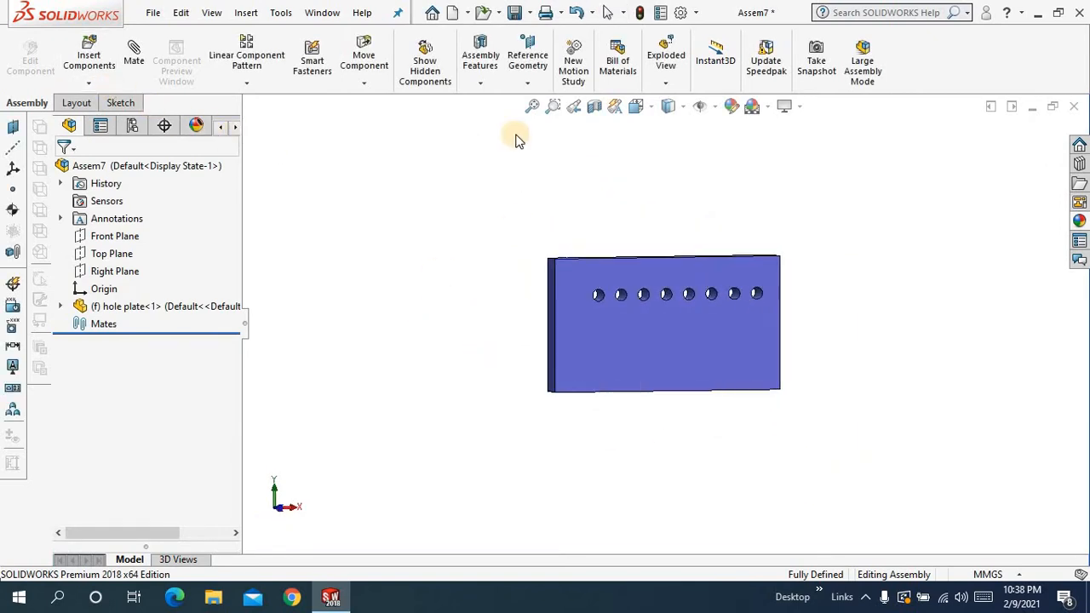
{"action": "left_click", "coordinate": [532, 106]}
{"action": "scroll", "coordinate": [450, 330], "scroll_direction": "up", "scroll_amount": 3}
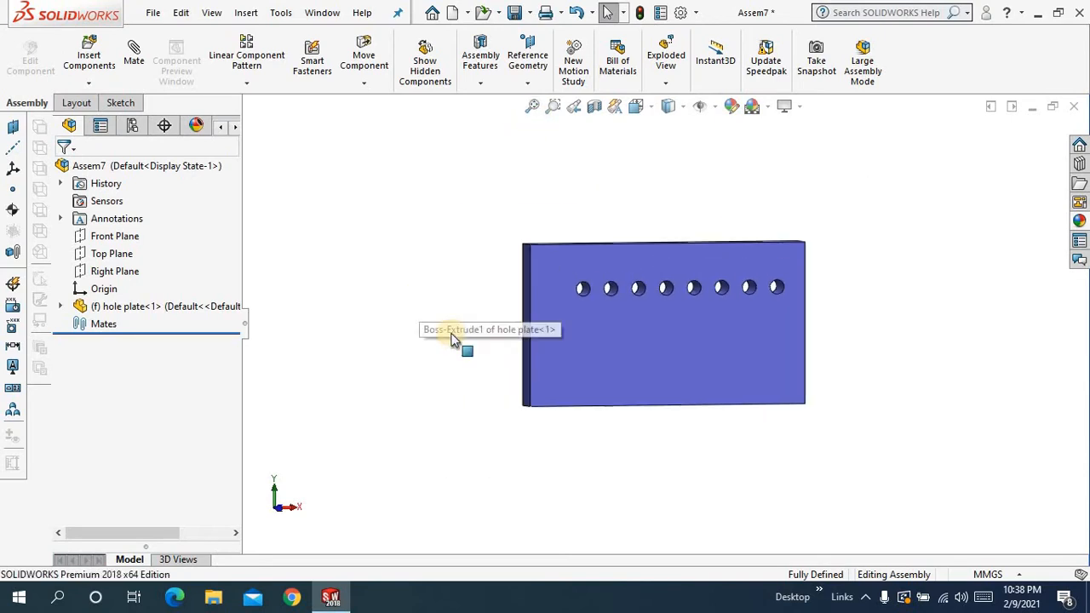
{"action": "left_click_drag", "start_coordinate": [550, 330], "coordinate": [467, 325]}
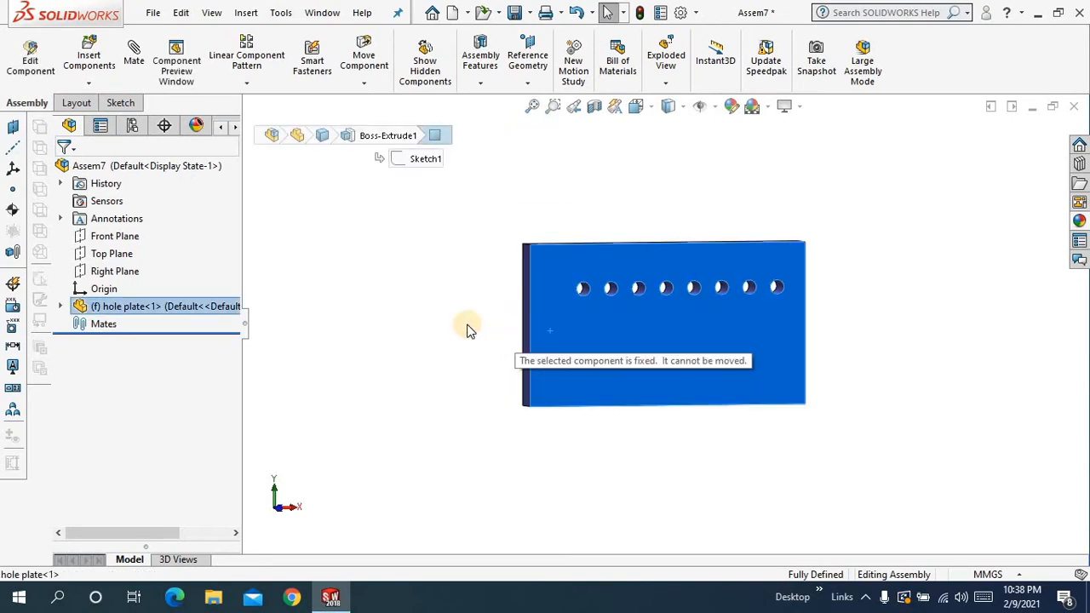
{"action": "left_click", "coordinate": [466, 326]}
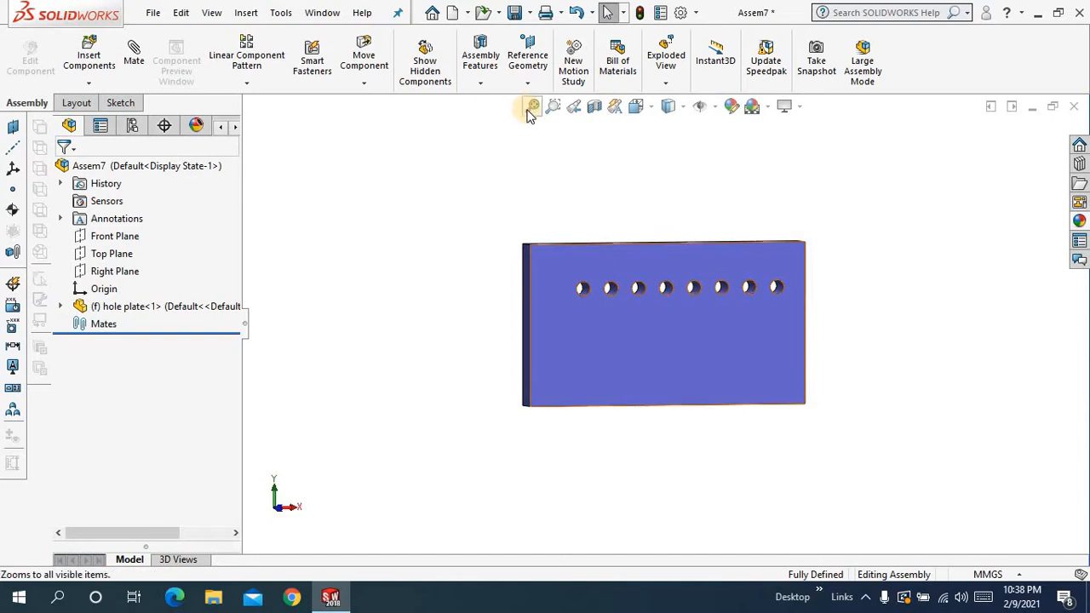
{"action": "key", "text": "f"}
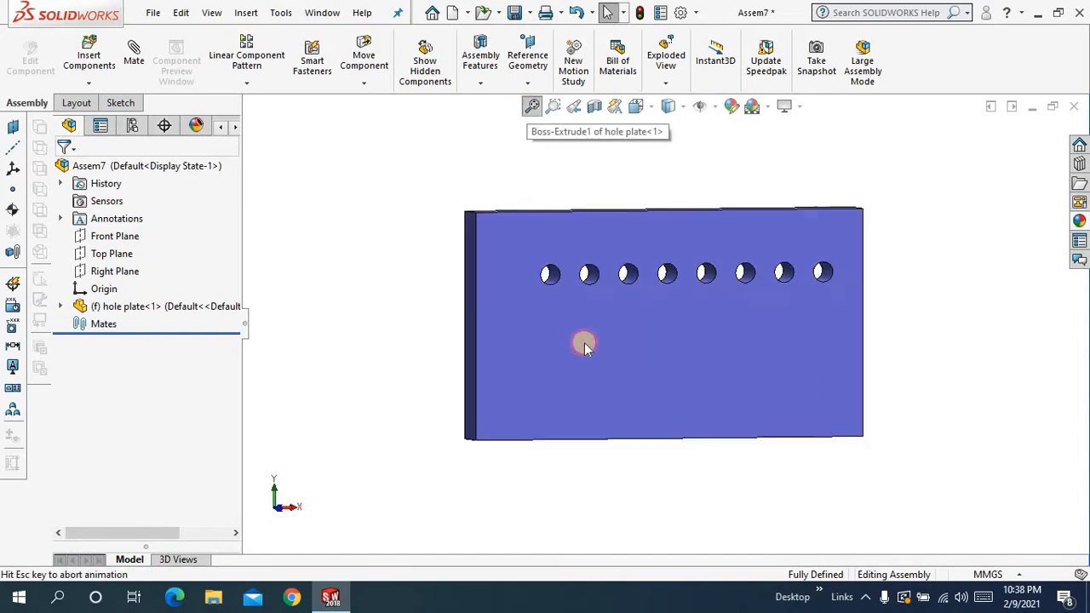
{"action": "left_click", "coordinate": [444, 342]}
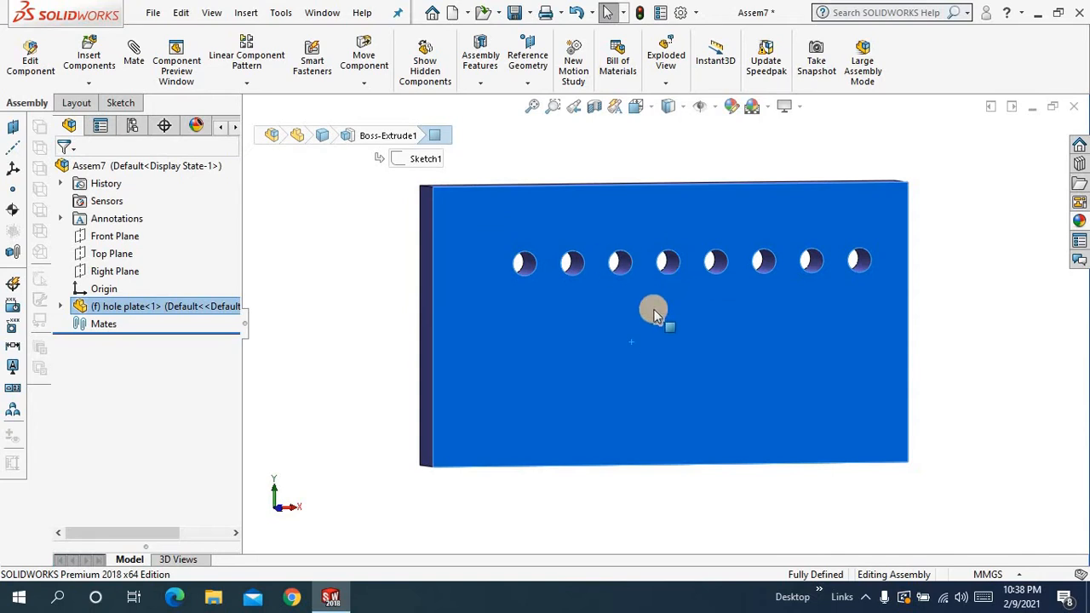
{"action": "scroll", "coordinate": [654, 317], "scroll_direction": "up", "scroll_amount": 3}
{"action": "left_click", "coordinate": [489, 316]}
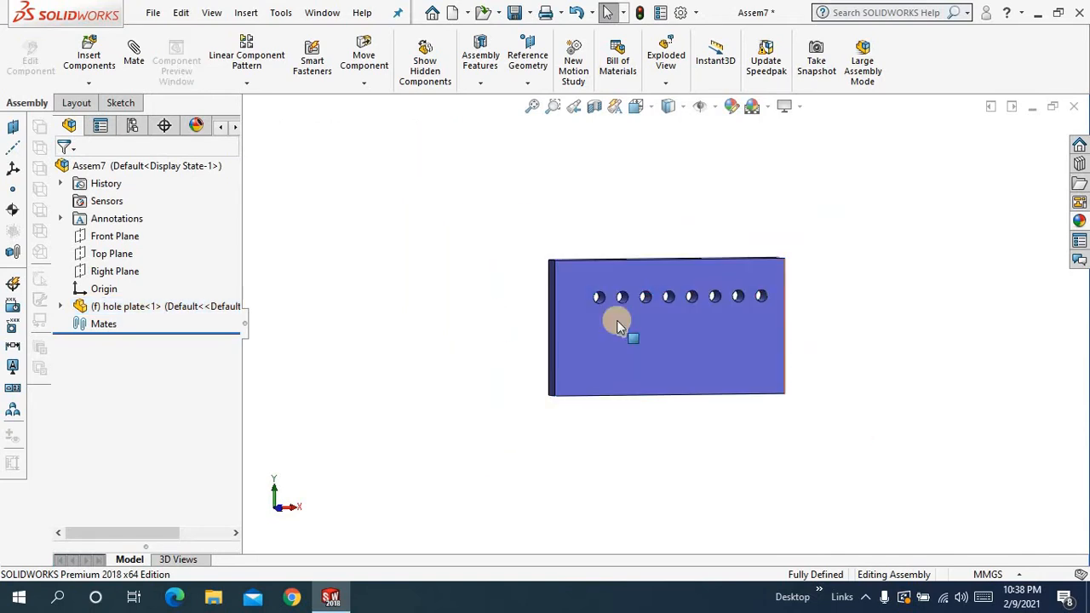
- Float the hole plate component and try moving it freely
{"action": "right_click", "coordinate": [618, 327]}
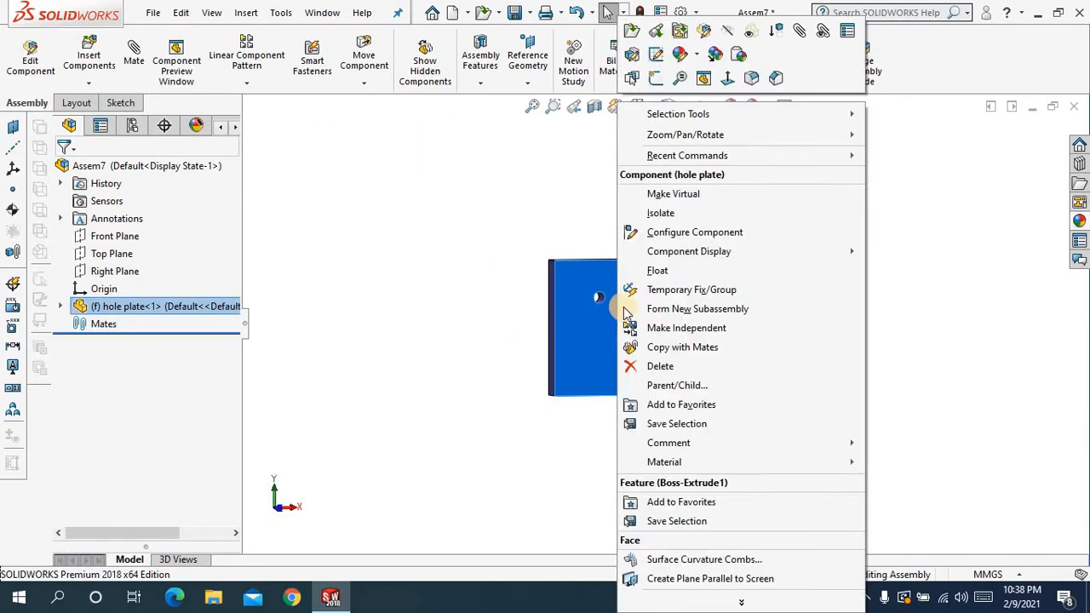
{"action": "left_click", "coordinate": [657, 272]}
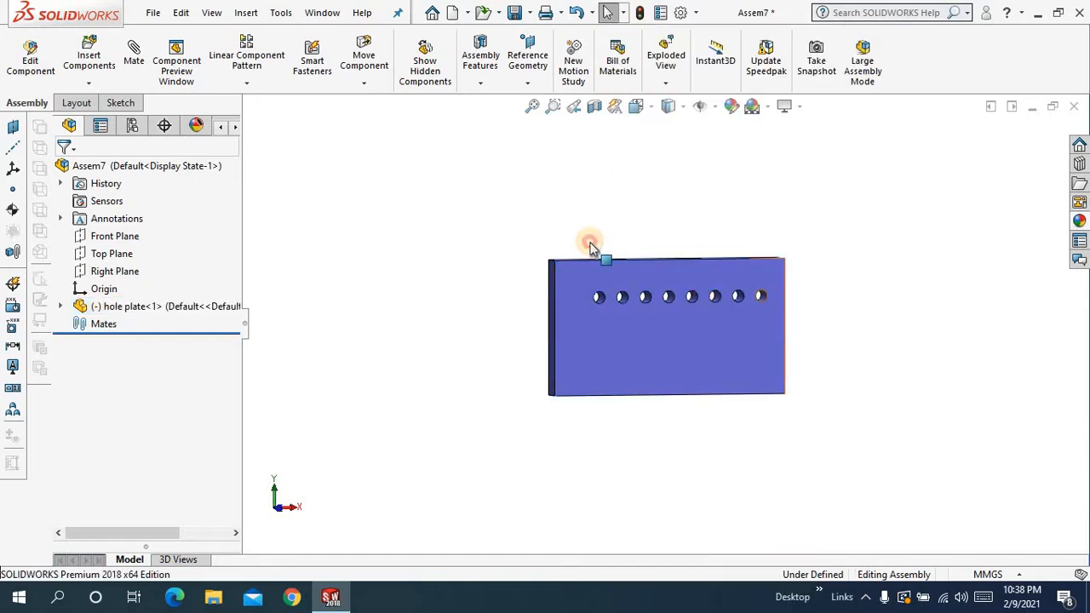
{"action": "left_click_drag", "start_coordinate": [638, 329], "coordinate": [606, 338]}
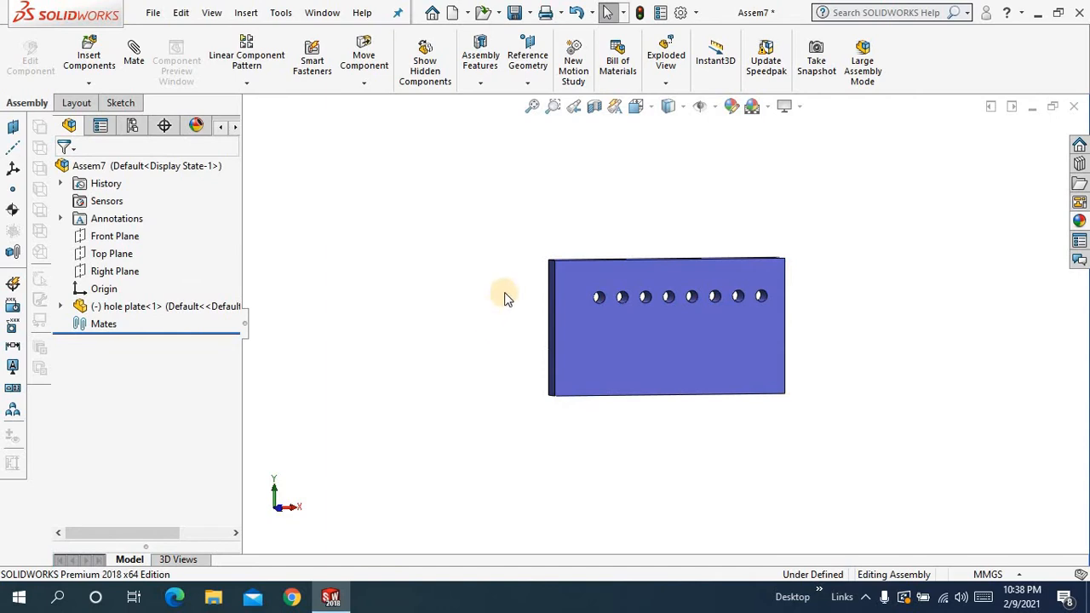
- Move the floating hole plate and rotate it to a tilted orientation that exposes one long edge face
{"action": "left_click", "coordinate": [532, 107]}
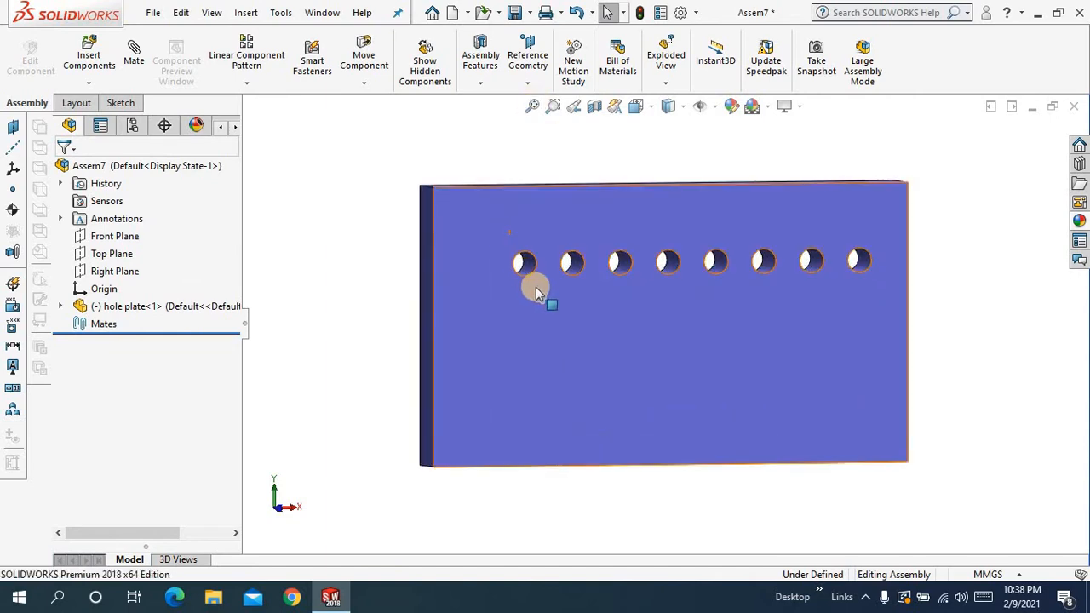
{"action": "scroll", "coordinate": [562, 289], "scroll_direction": "up", "scroll_amount": 3}
{"action": "middle_click_drag", "start_coordinate": [544, 287], "coordinate": [524, 205]}
{"action": "left_click", "coordinate": [533, 106]}
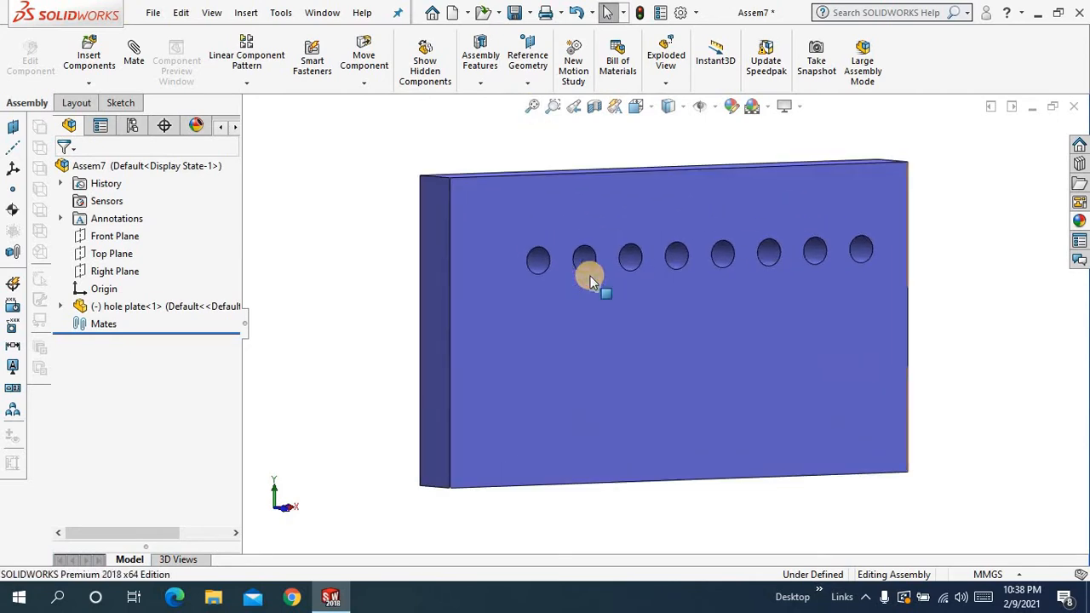
{"action": "scroll", "coordinate": [589, 278], "scroll_direction": "up", "scroll_amount": 2}
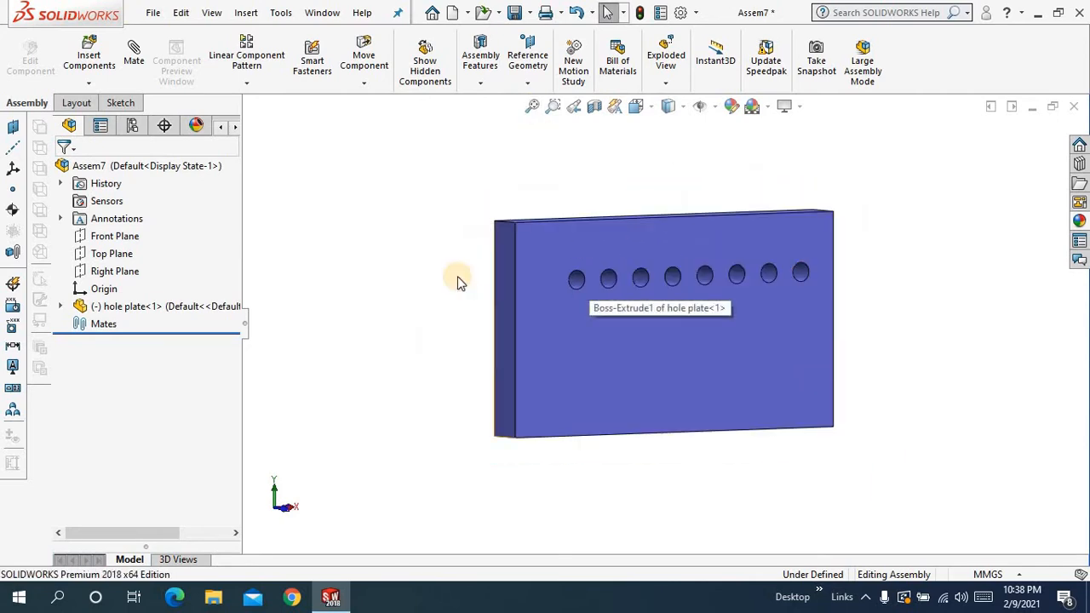
{"action": "middle_click_drag", "start_coordinate": [457, 277], "coordinate": [529, 314]}
{"action": "left_click_drag", "start_coordinate": [575, 310], "coordinate": [514, 228]}
{"action": "right_click_drag", "start_coordinate": [513, 228], "coordinate": [516, 129]}
{"action": "left_click", "coordinate": [532, 107]}
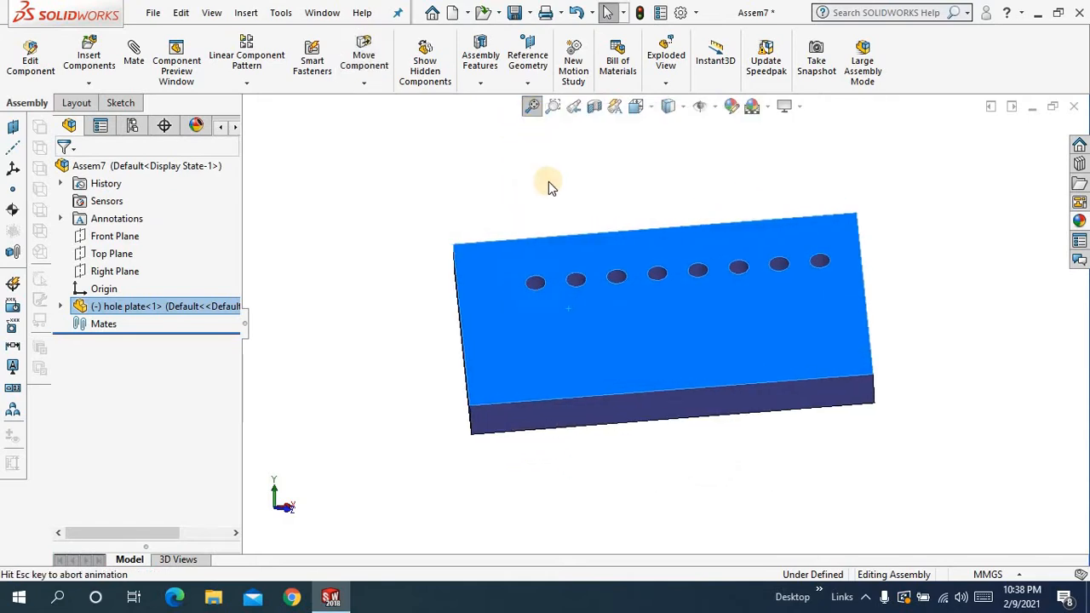
{"action": "left_click", "coordinate": [549, 183]}
{"action": "scroll", "coordinate": [565, 225], "scroll_direction": "up", "scroll_amount": 4}
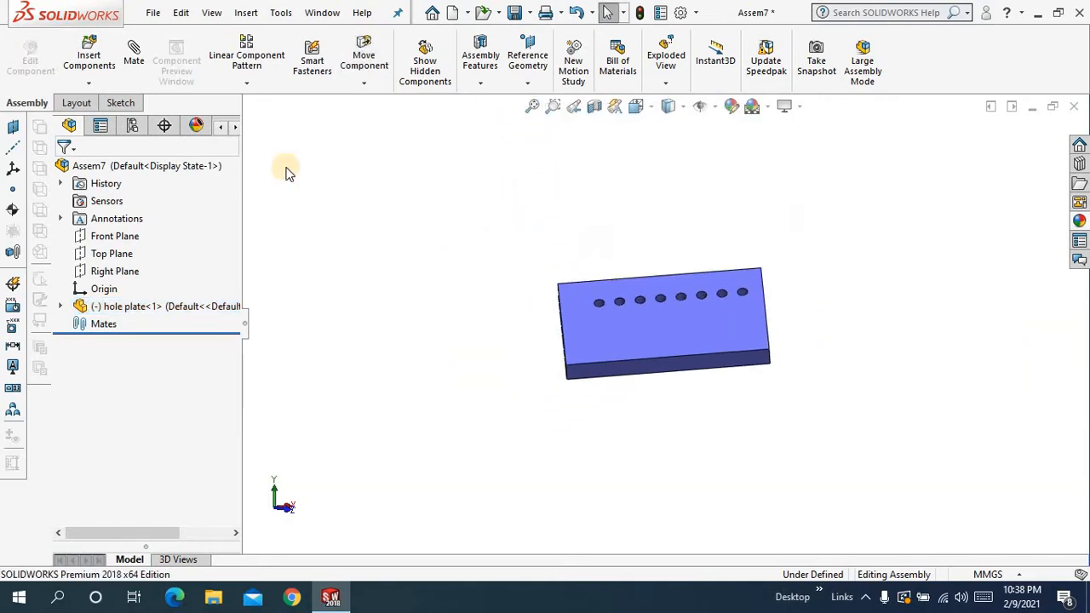
- Insert Part1, the forked wrench jaw, and place it beside the hole plate's short edge
{"action": "left_click", "coordinate": [89, 57]}
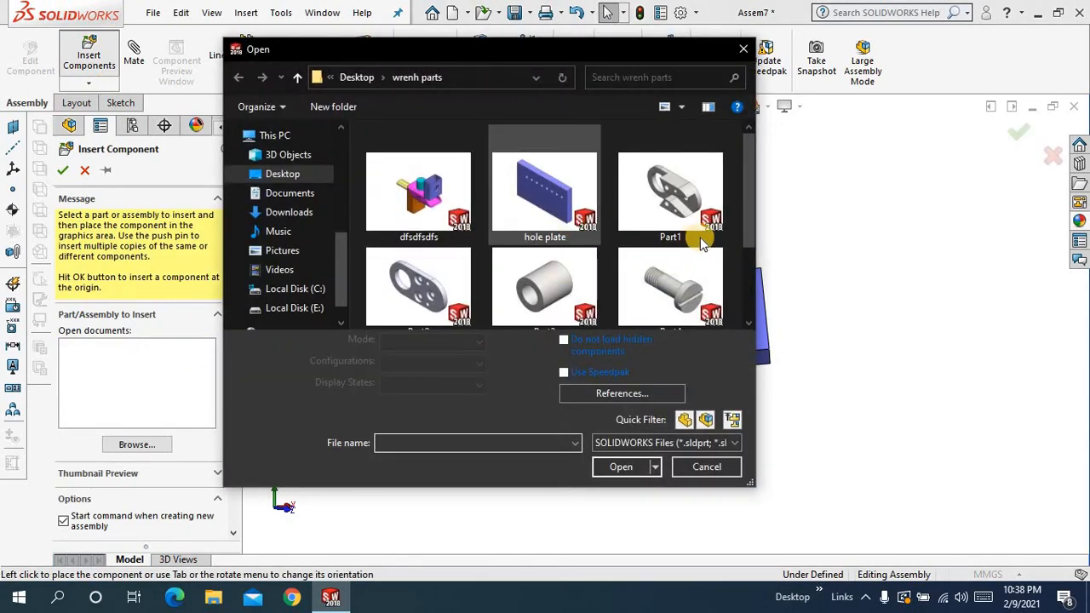
{"action": "left_click", "coordinate": [702, 242]}
{"action": "left_click", "coordinate": [629, 439]}
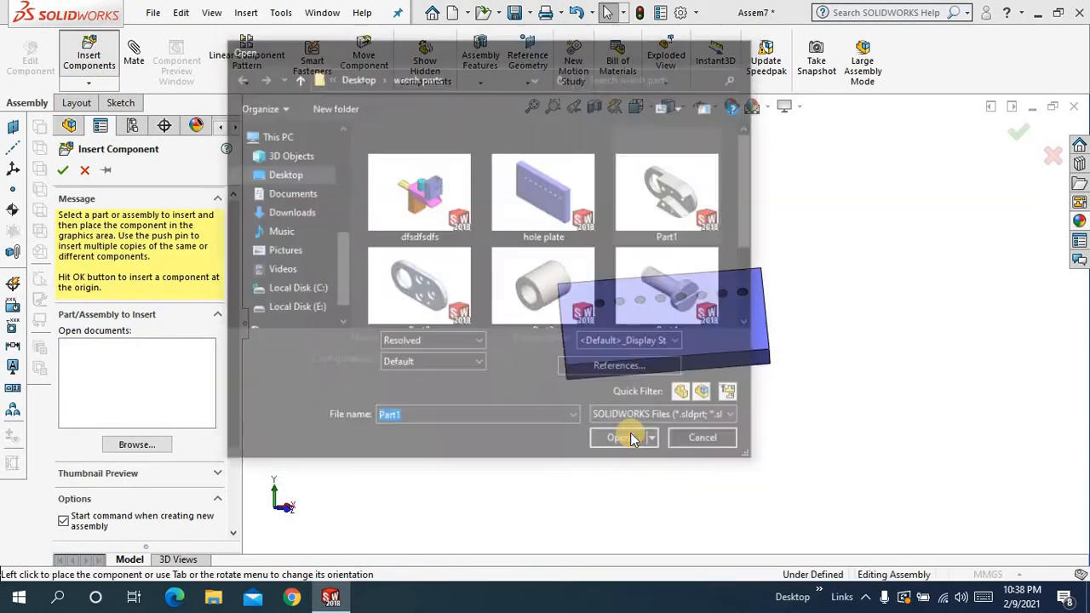
{"action": "left_click", "coordinate": [525, 387]}
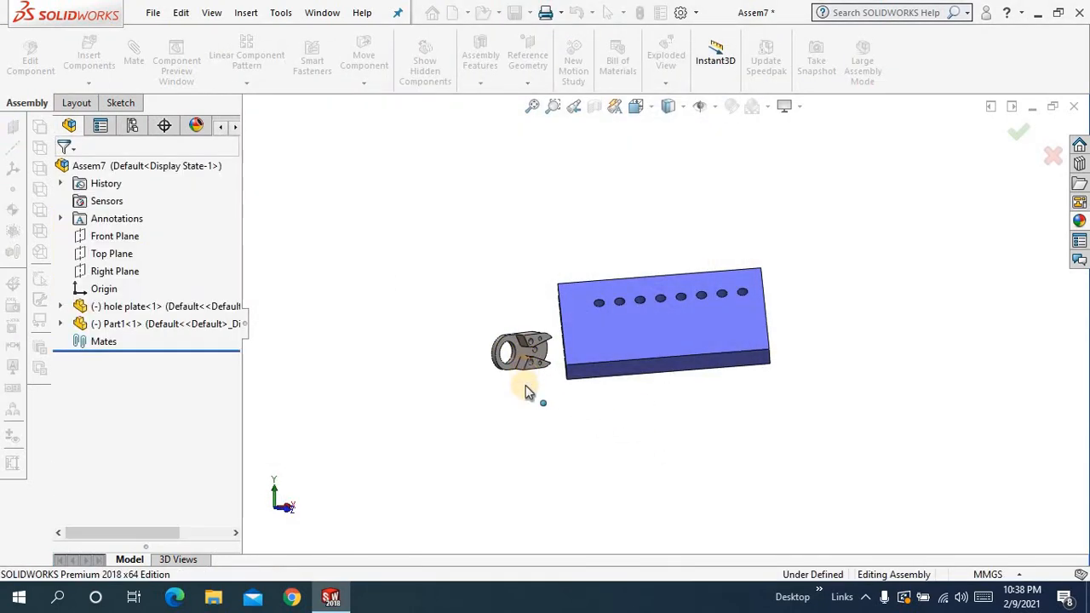
{"action": "scroll", "coordinate": [525, 385], "scroll_direction": "up", "scroll_amount": 2}
{"action": "scroll", "coordinate": [578, 365], "scroll_direction": "down", "scroll_amount": 2}
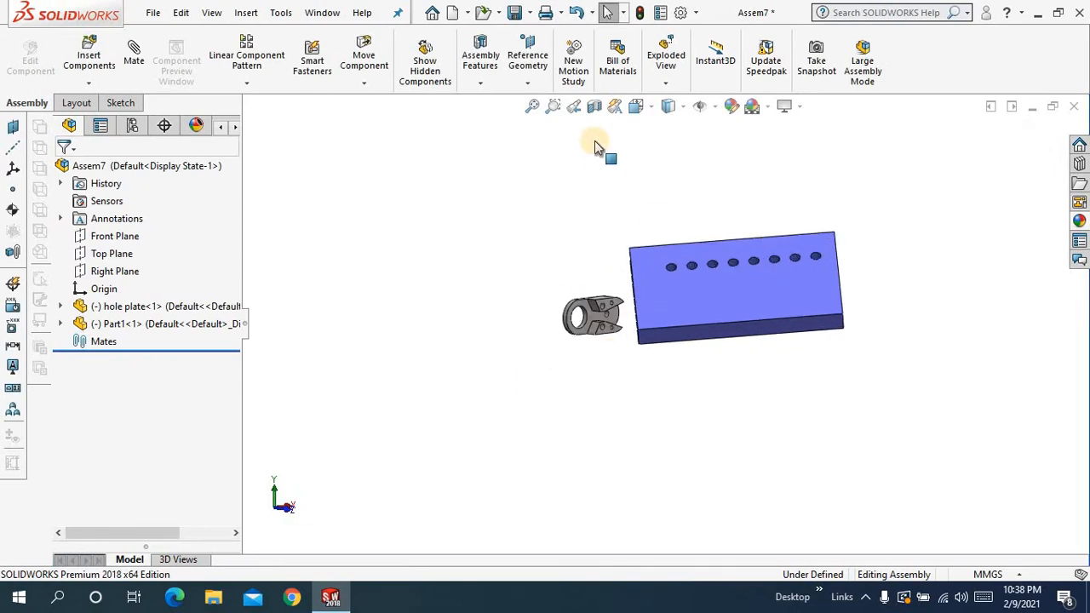
{"action": "left_click", "coordinate": [531, 107]}
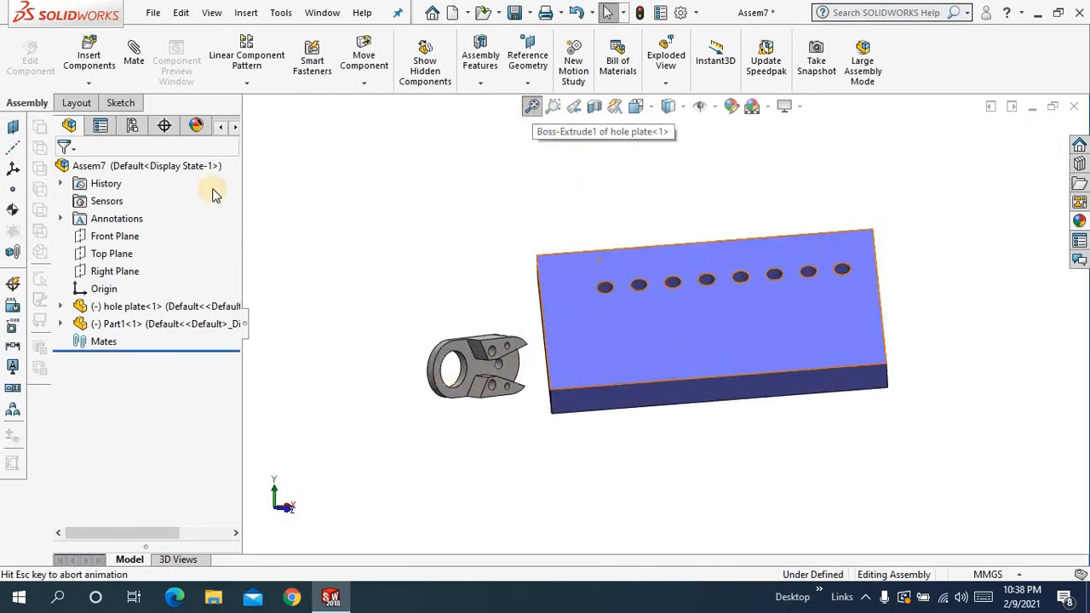
- Insert Part4, the slotted screw, and place it just above the wrench jaw
{"action": "left_click", "coordinate": [88, 56]}
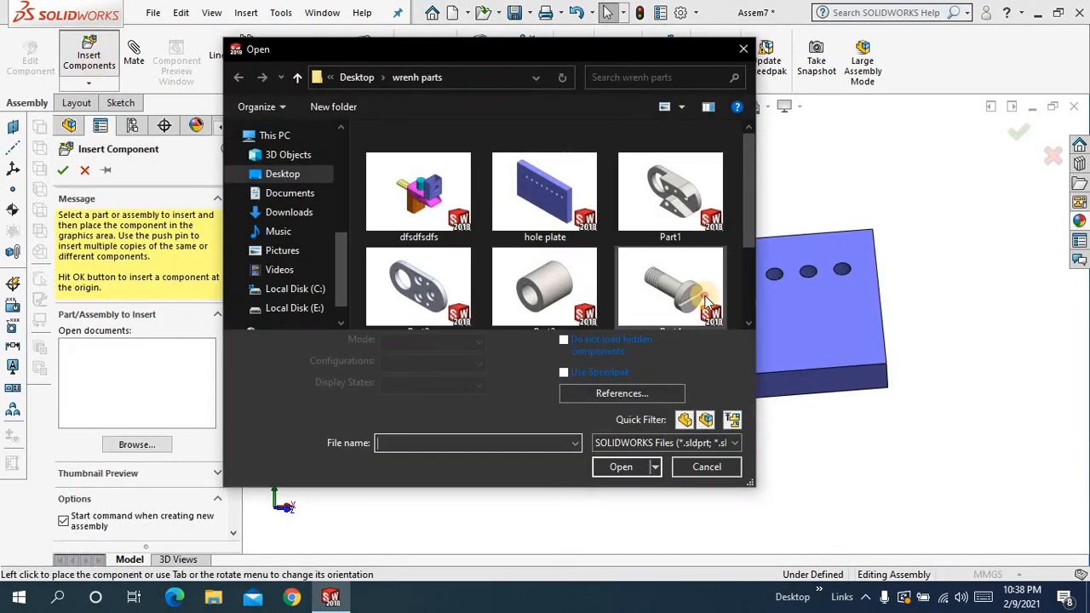
{"action": "left_click", "coordinate": [668, 298]}
{"action": "left_click", "coordinate": [619, 442]}
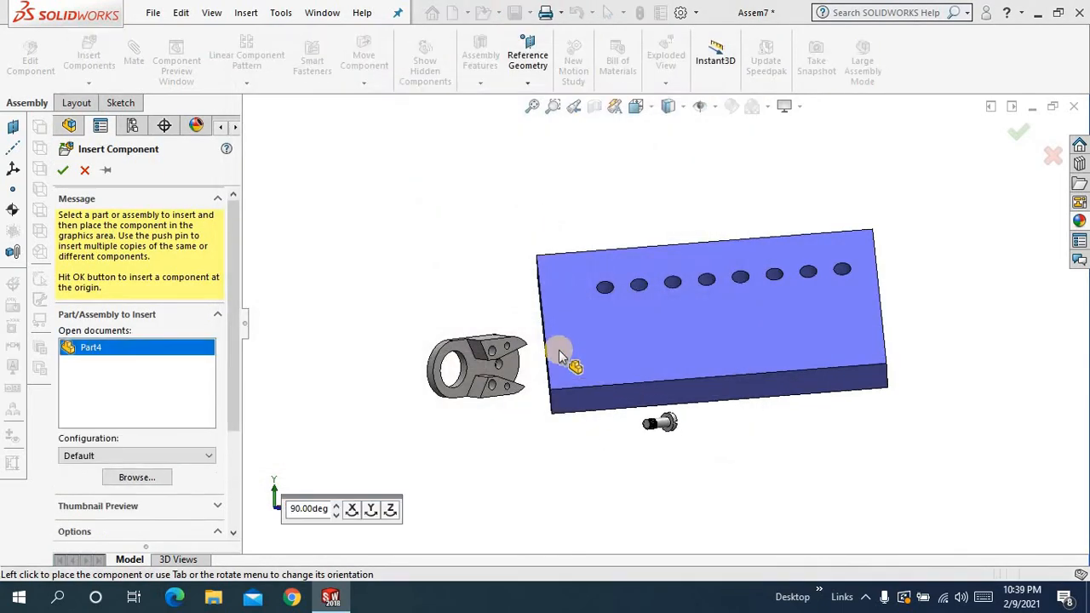
{"action": "left_click", "coordinate": [489, 317]}
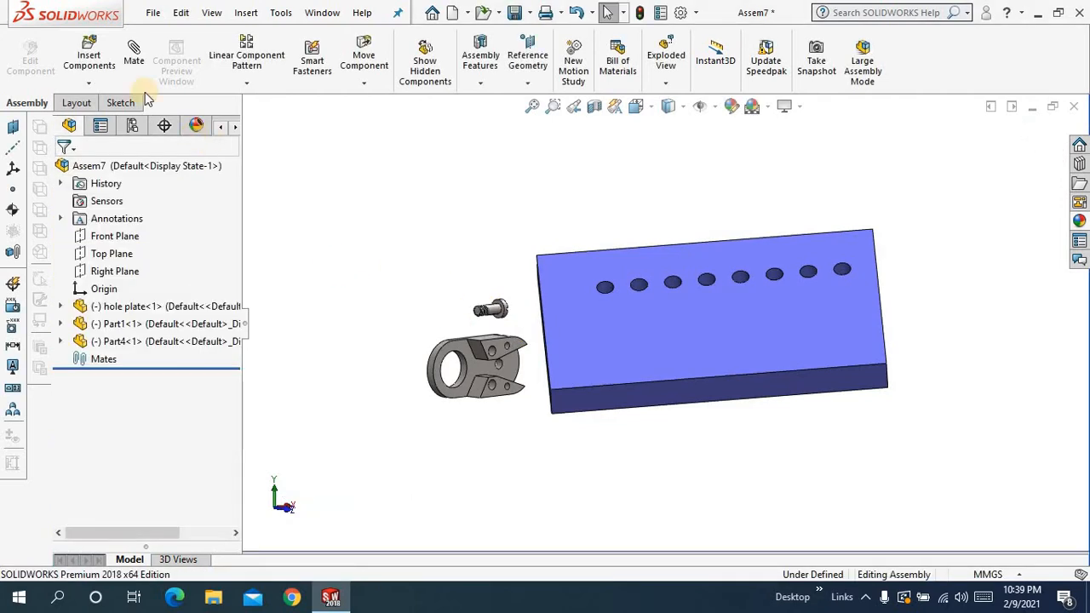
- Insert Part3, the hollow cylindrical bushing, and place it beside the lower end of the wrench jaw's ring
{"action": "left_click", "coordinate": [88, 56]}
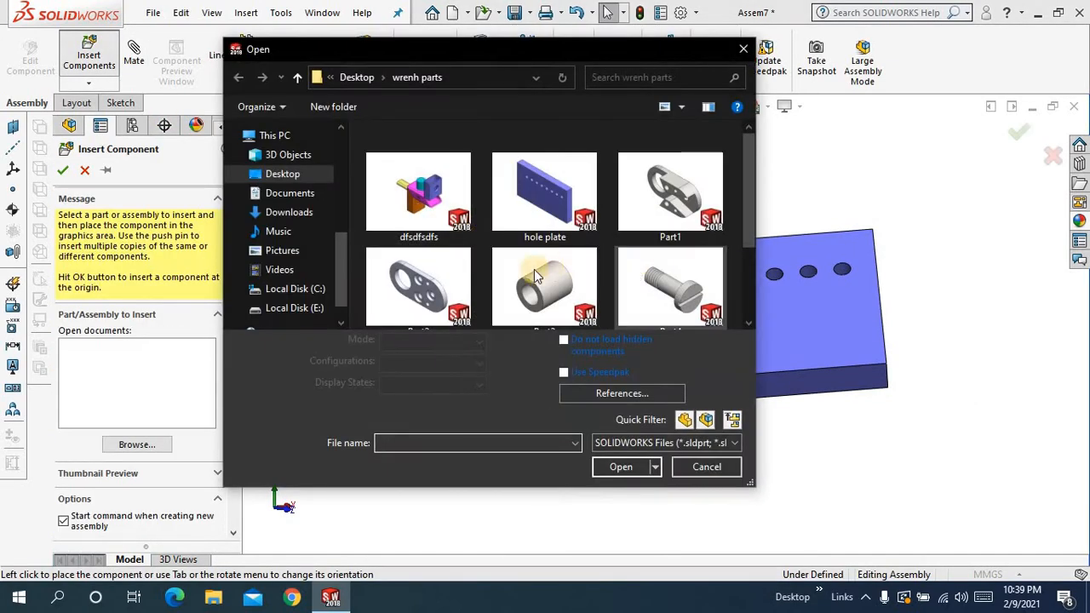
{"action": "left_click", "coordinate": [544, 274]}
{"action": "left_click", "coordinate": [623, 444]}
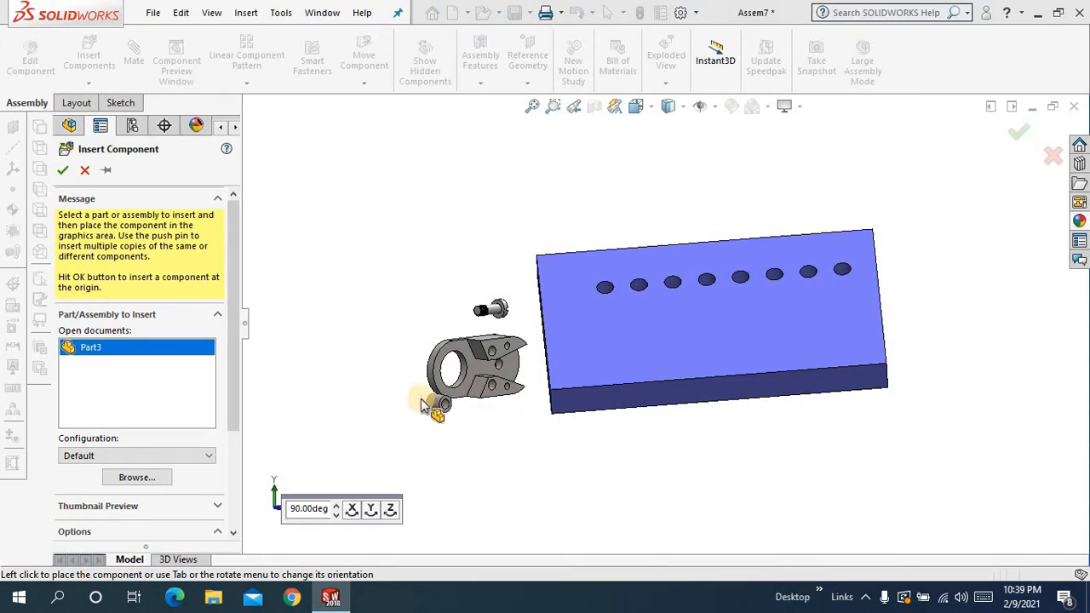
{"action": "left_click", "coordinate": [423, 399]}
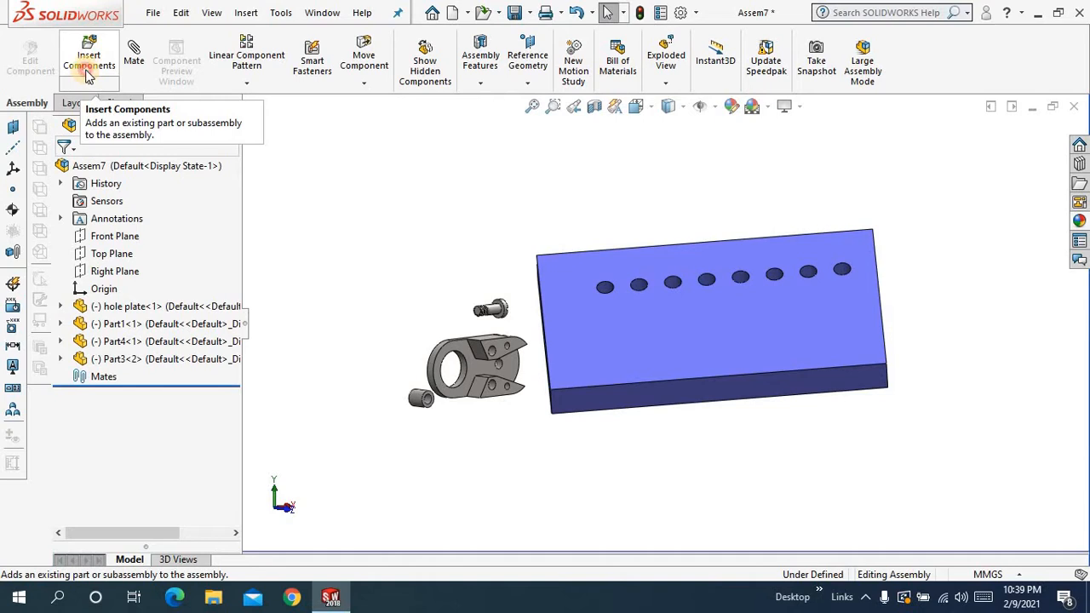
- Insert Part2, the rounded link plate with one large hole, and place it below the hole plate
{"action": "left_click", "coordinate": [89, 61]}
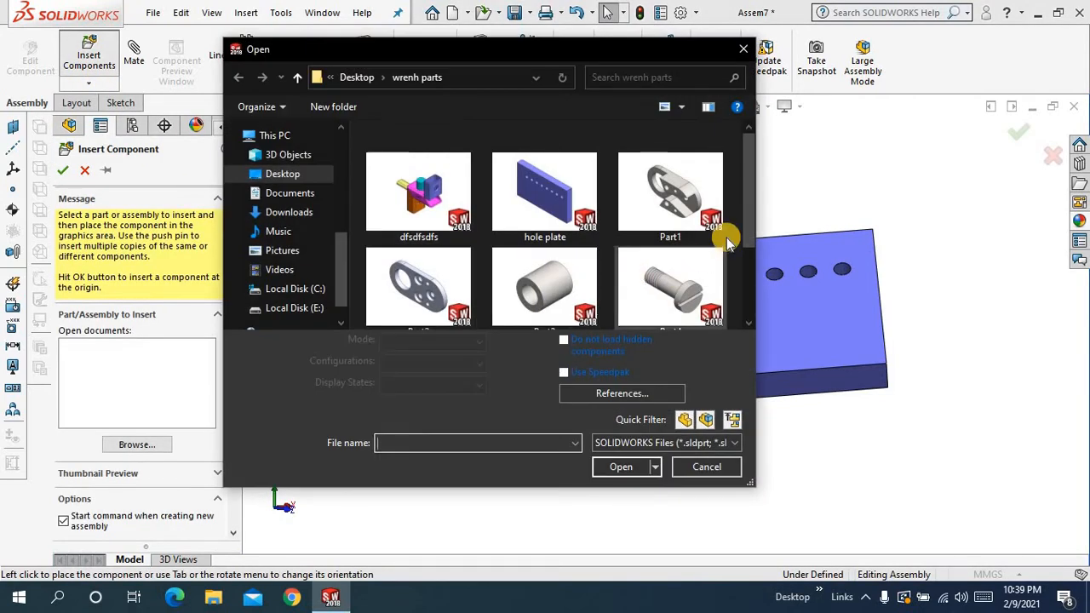
{"action": "left_click_drag", "start_coordinate": [747, 226], "coordinate": [753, 294]}
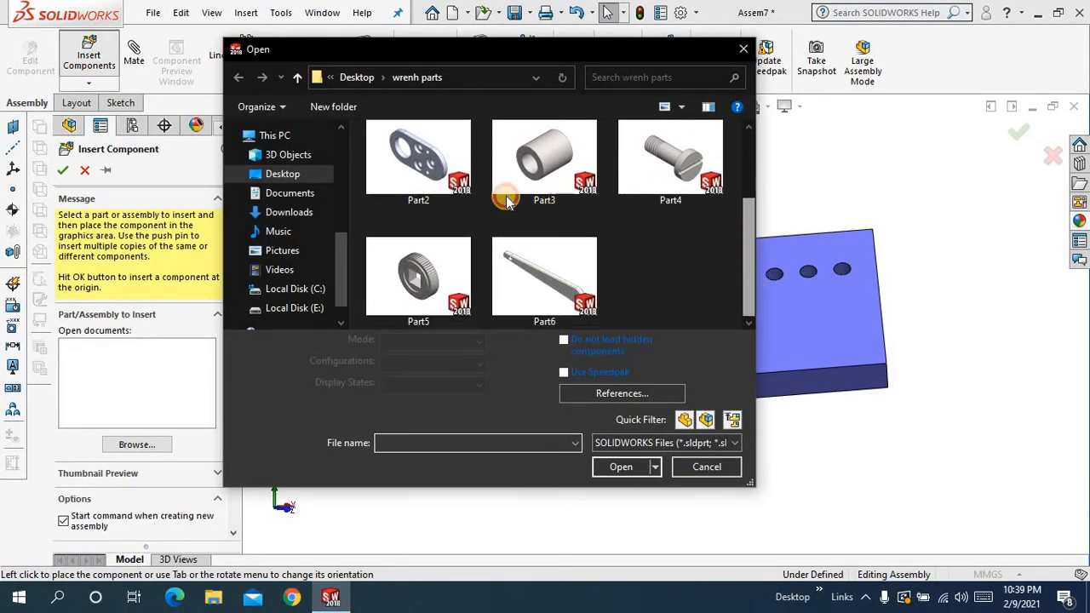
{"action": "left_click", "coordinate": [418, 160]}
{"action": "left_click", "coordinate": [621, 435]}
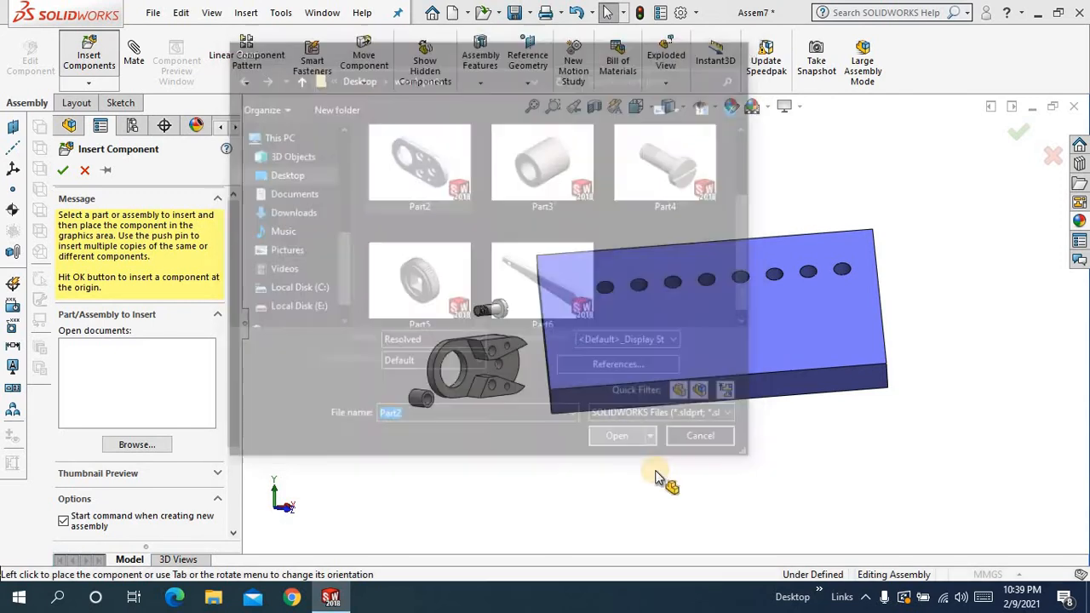
{"action": "left_click", "coordinate": [654, 475]}
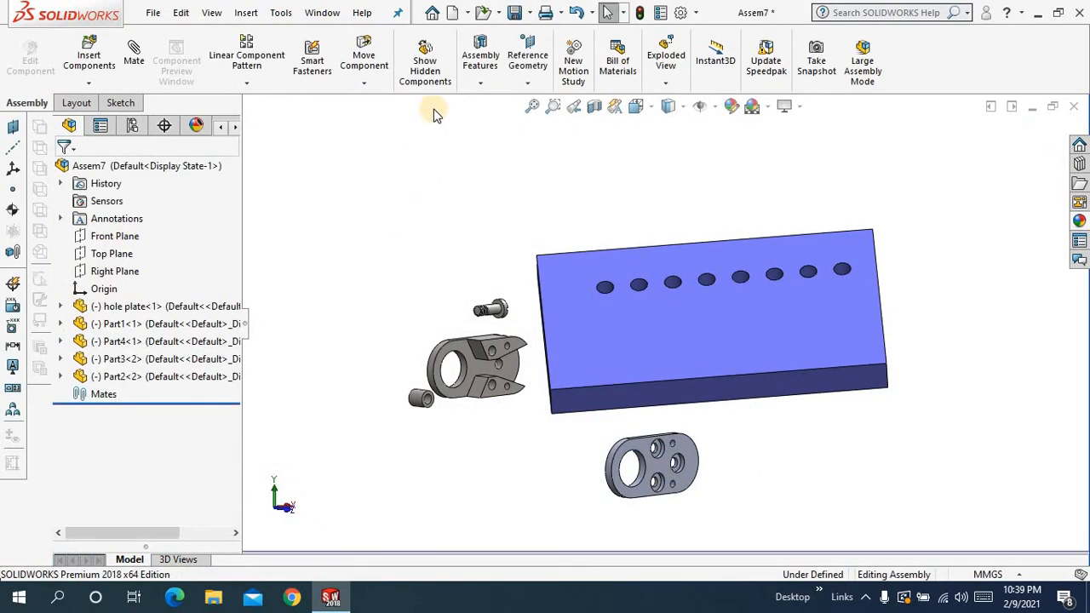
{"action": "left_click", "coordinate": [532, 107]}
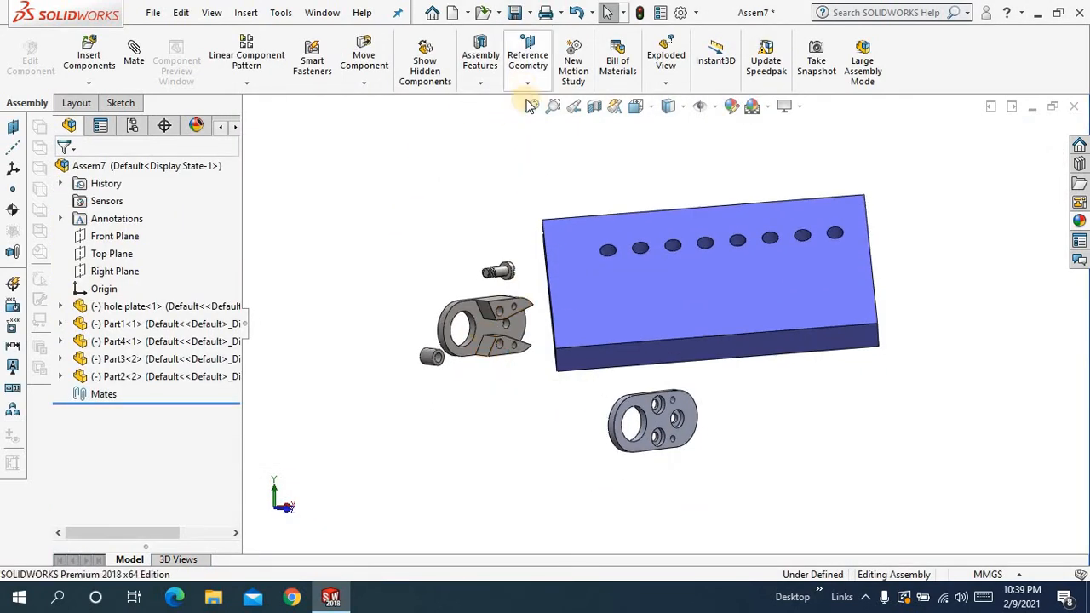
{"action": "mouse_move", "coordinate": [440, 258]}
{"action": "middle_mouse_down"}
{"action": "mouse_move", "coordinate": [455, 274]}
{"action": "mouse_move", "coordinate": [450, 265]}
{"action": "middle_mouse_up"}
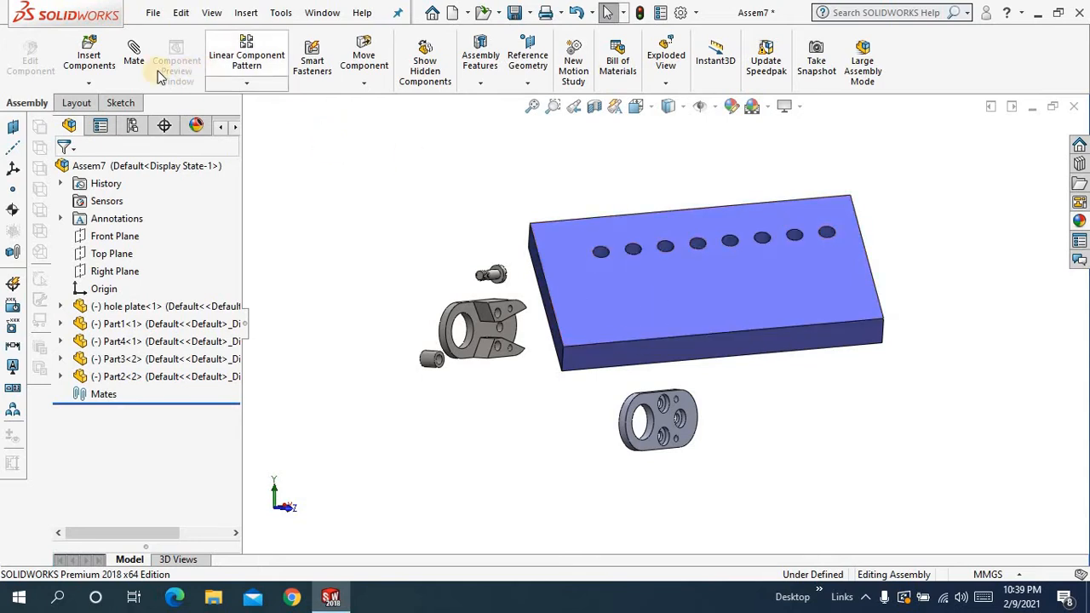
{"action": "left_click", "coordinate": [134, 55]}
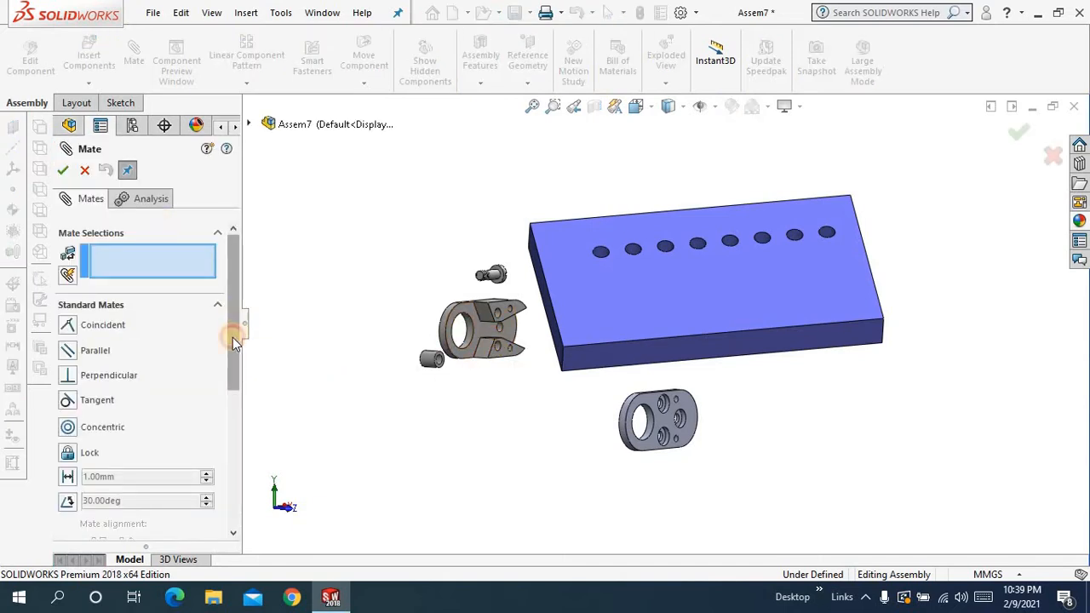
{"action": "left_click_drag", "start_coordinate": [233, 337], "coordinate": [233, 358]}
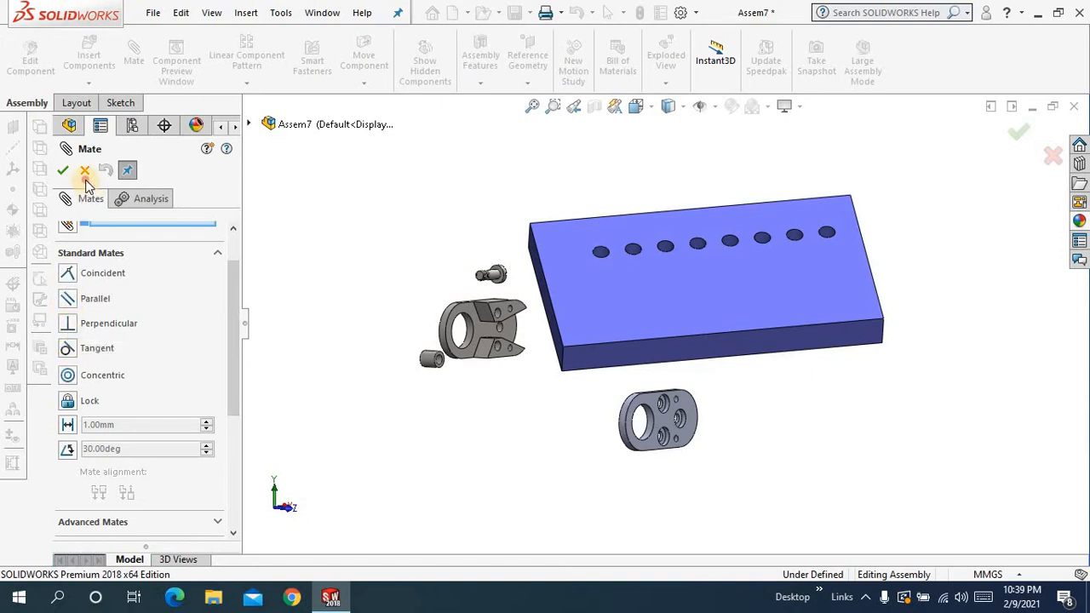
{"action": "left_click", "coordinate": [83, 171]}
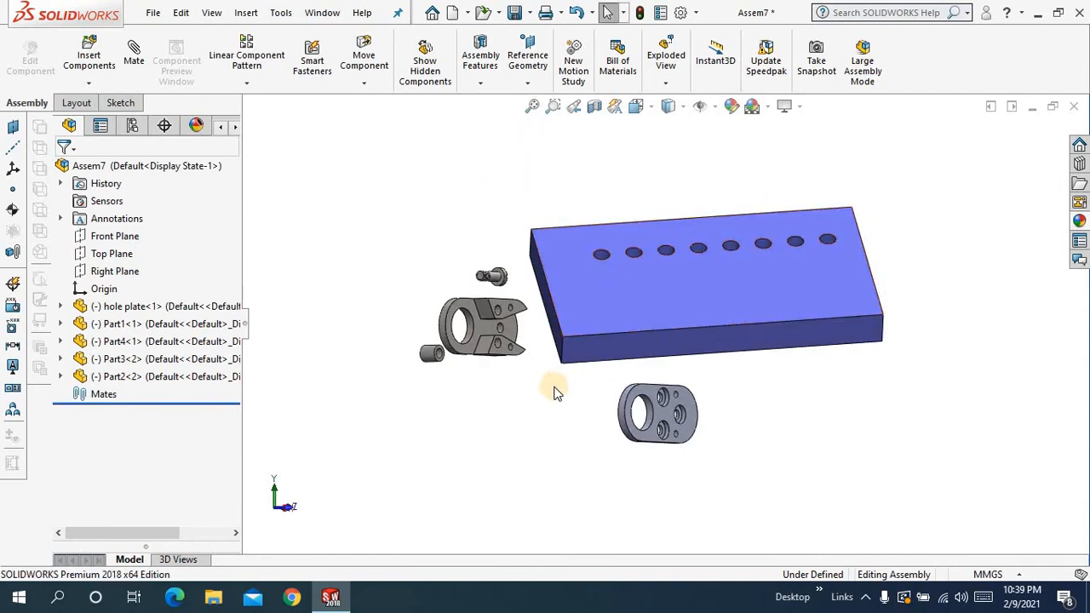
- Move Part2, the rounded link plate, to a spot directly below the wrench jaw
{"action": "middle_click_drag", "start_coordinate": [553, 388], "coordinate": [554, 394]}
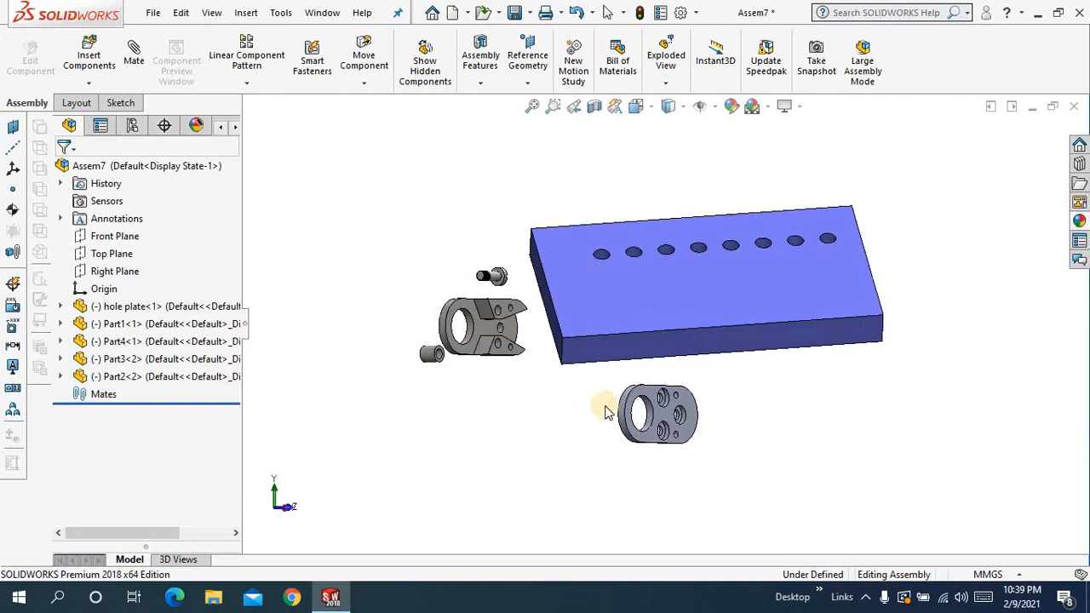
{"action": "left_click_drag", "start_coordinate": [583, 403], "coordinate": [456, 405]}
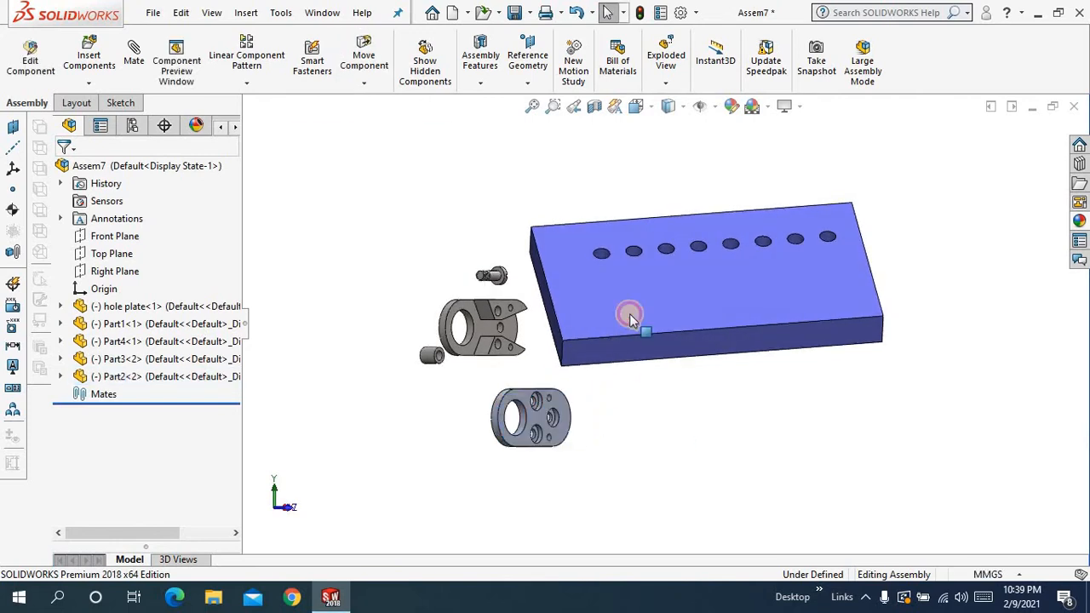
{"action": "left_click", "coordinate": [641, 308]}
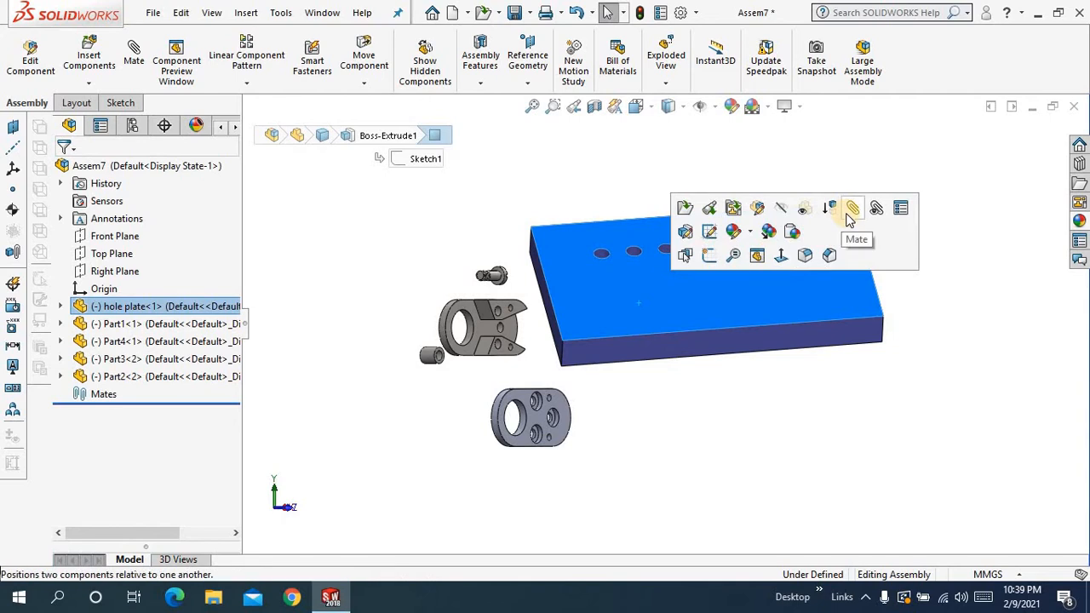
{"action": "left_click", "coordinate": [839, 370]}
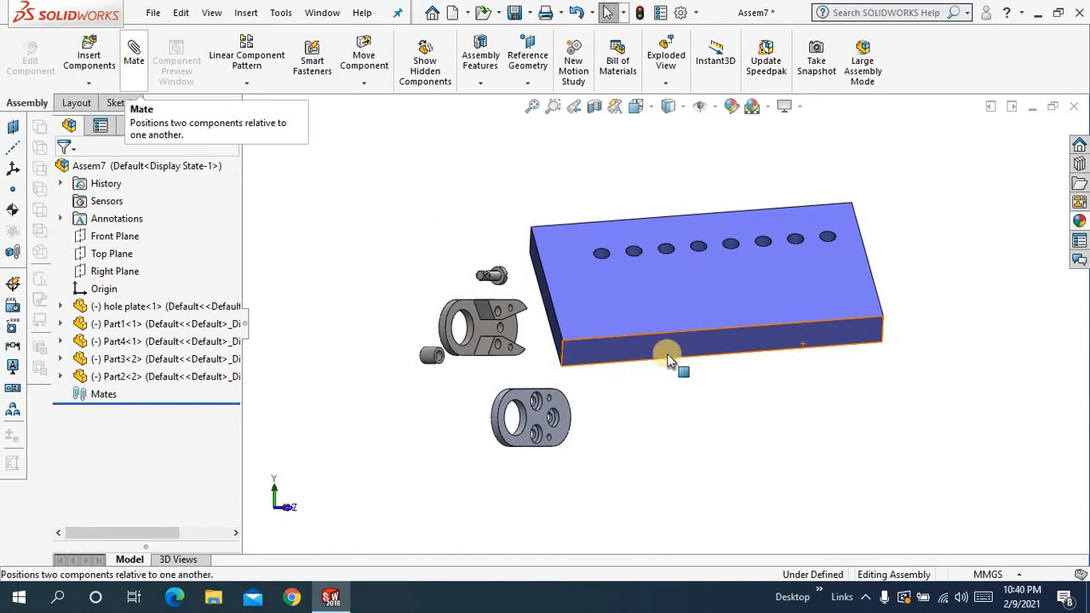
- Add a Coincident mate between the hole plate's large holed face and Part2's counterbored face, with the mate alignment flipped
{"action": "left_click", "coordinate": [796, 273]}
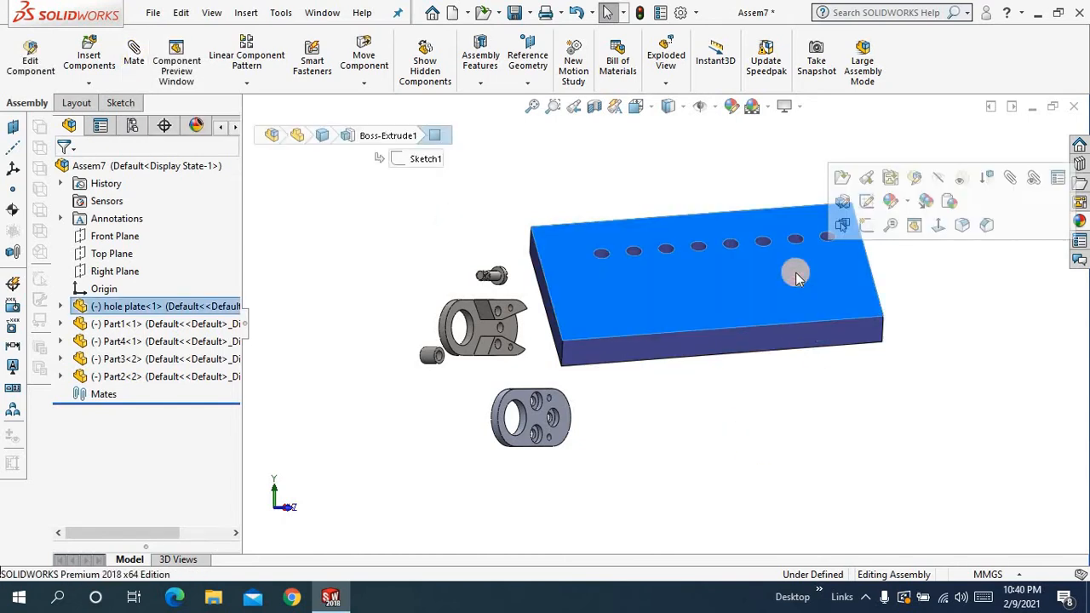
{"action": "left_click", "coordinate": [1009, 178]}
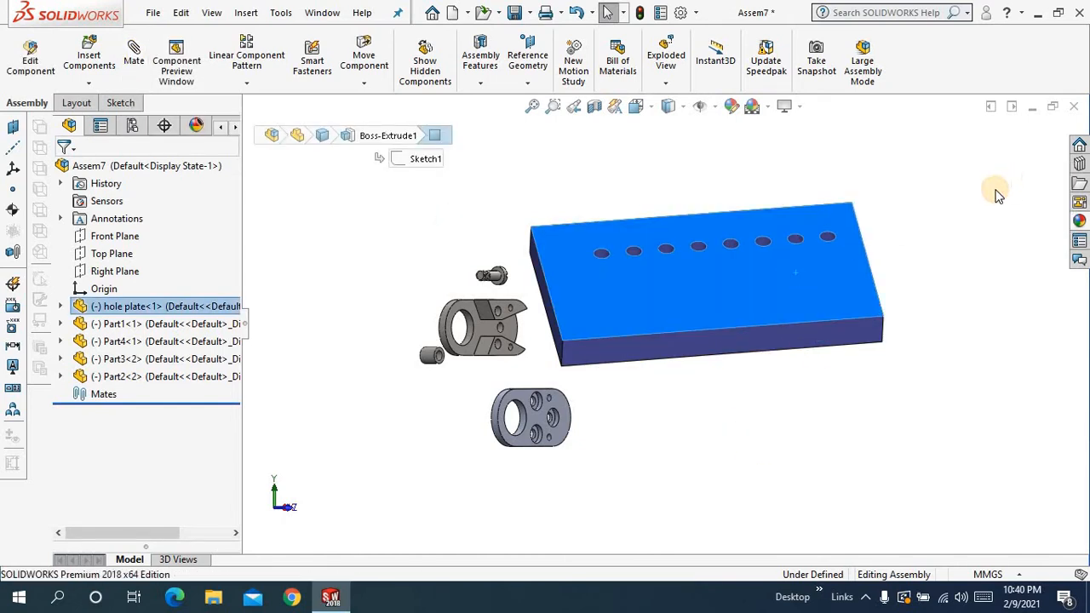
{"action": "middle_click_drag", "start_coordinate": [684, 397], "coordinate": [681, 407]}
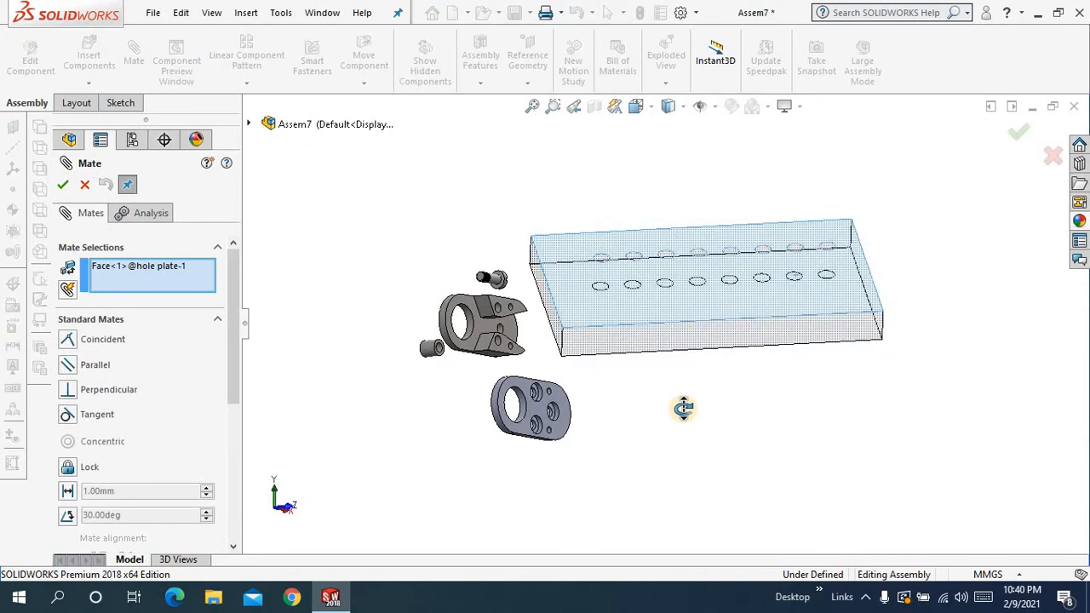
{"action": "middle_click_drag", "start_coordinate": [406, 373], "coordinate": [381, 419]}
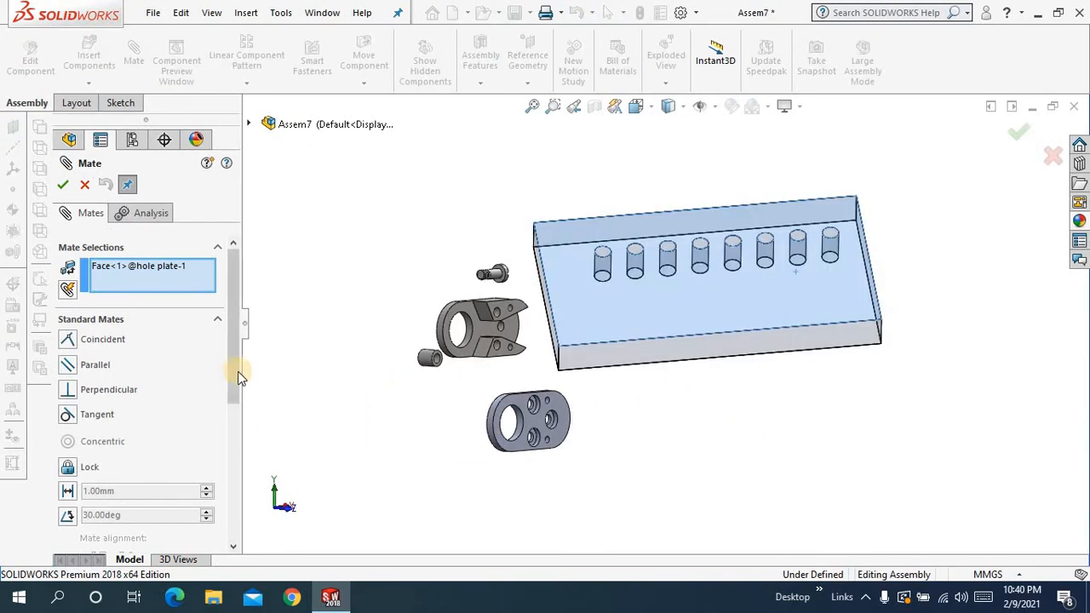
{"action": "left_click_drag", "start_coordinate": [238, 373], "coordinate": [236, 343]}
{"action": "left_click", "coordinate": [533, 431]}
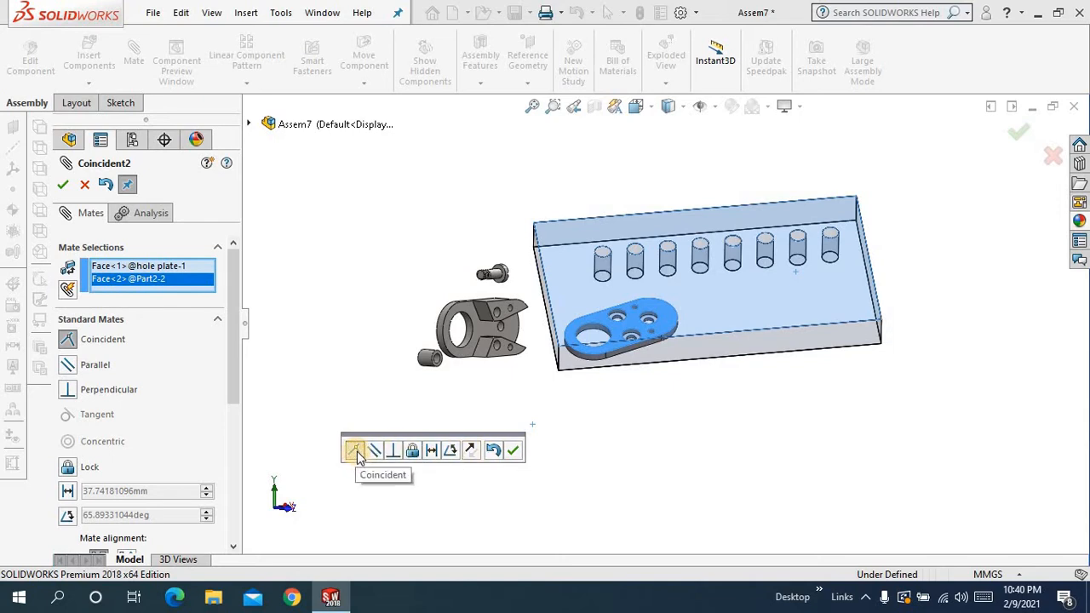
{"action": "left_click", "coordinate": [469, 455]}
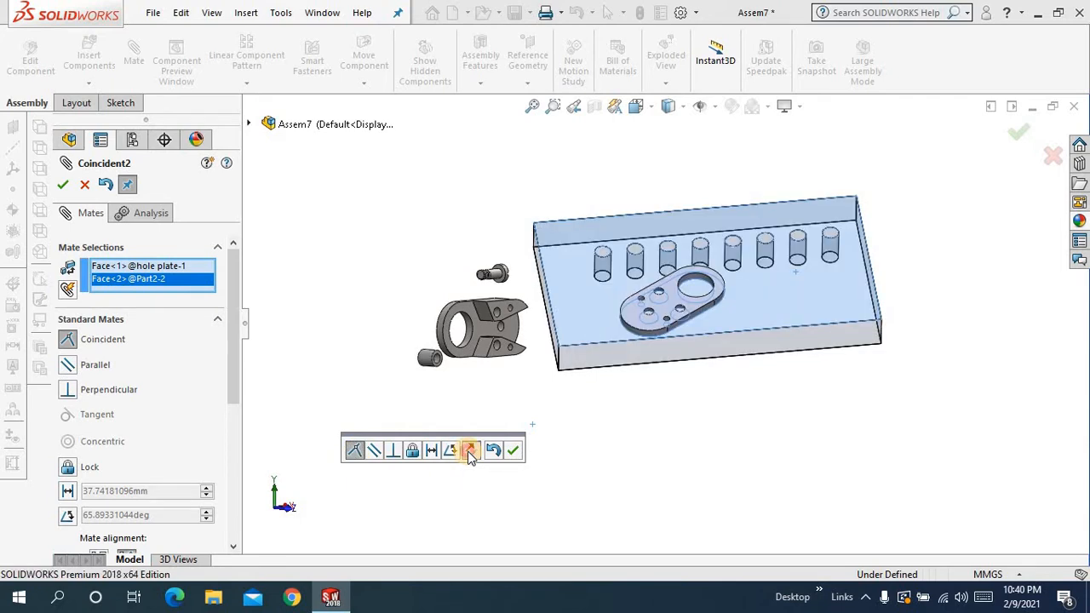
{"action": "left_click", "coordinate": [470, 456]}
{"action": "left_click", "coordinate": [469, 456]}
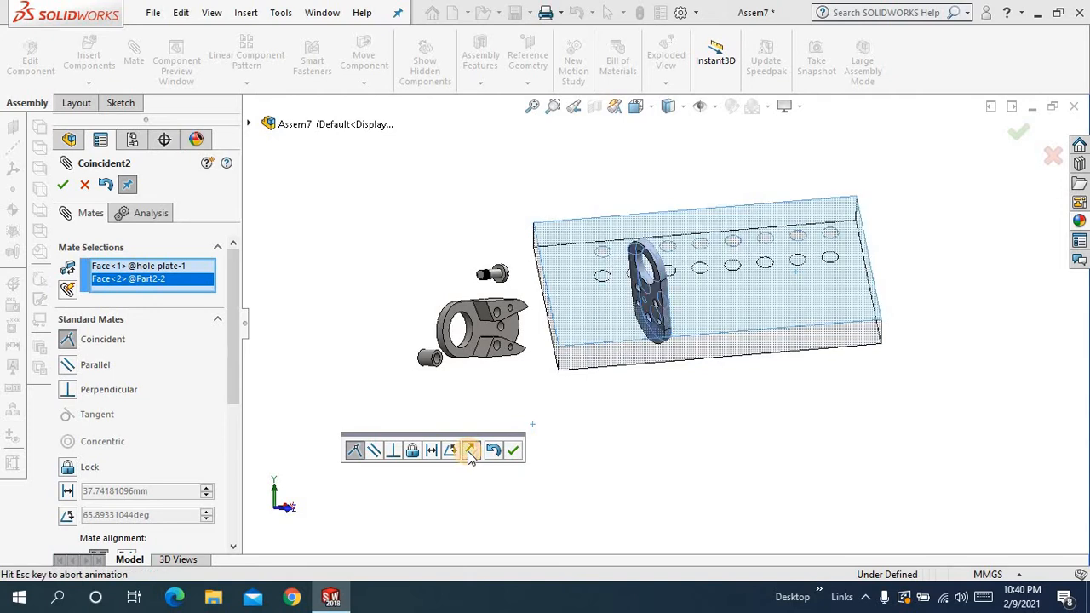
{"action": "left_click", "coordinate": [515, 454]}
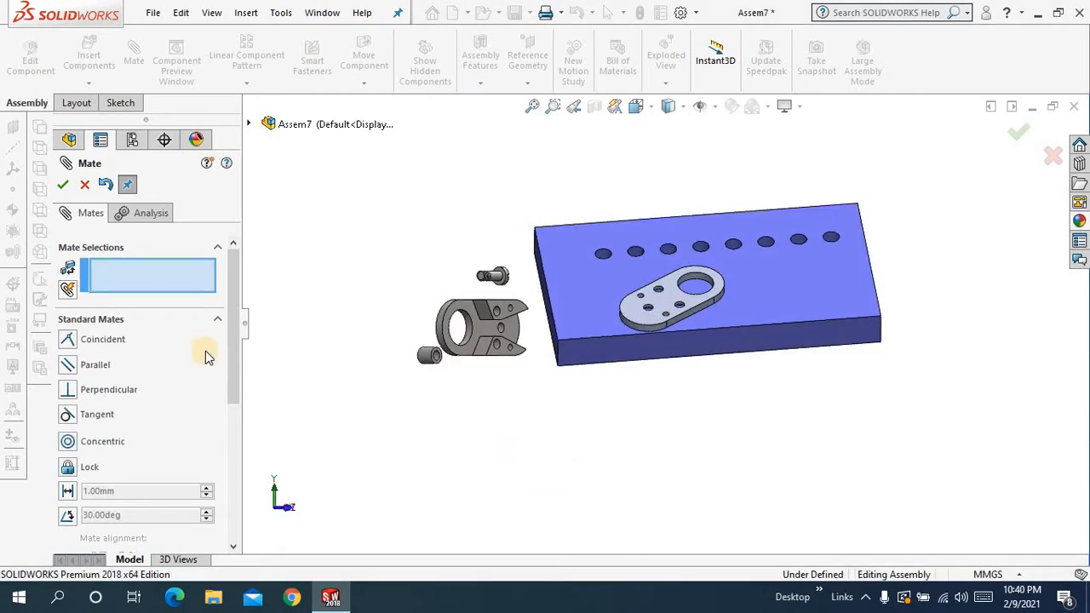
- Add a Parallel mate between the raised prong face of Part1, the wrench jaw, and the hole plate's large holed face
{"action": "scroll", "coordinate": [233, 349], "scroll_direction": "down", "scroll_amount": 1}
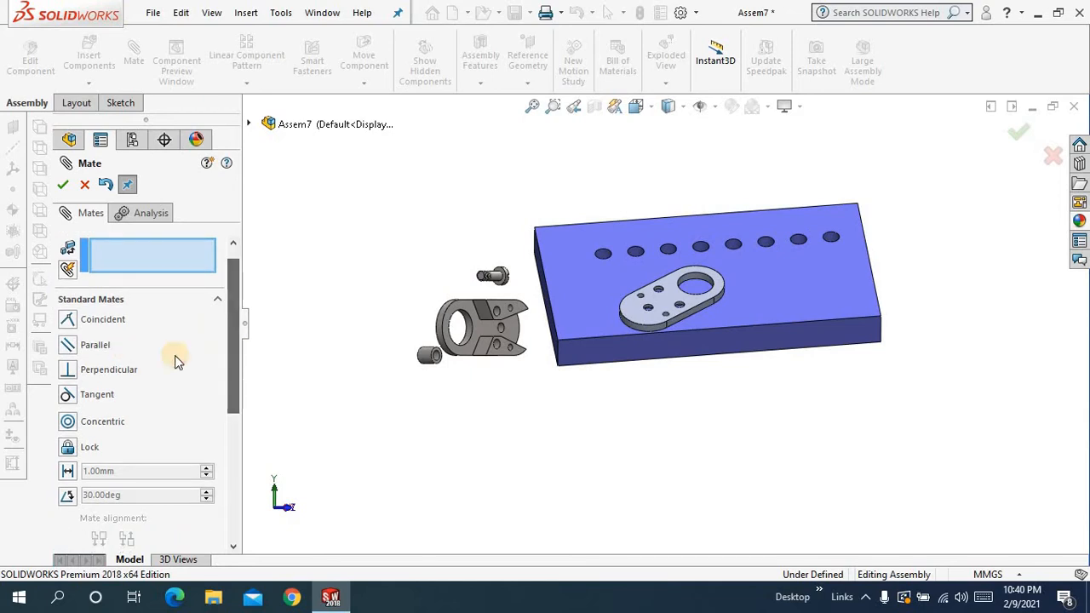
{"action": "middle_click_drag", "start_coordinate": [405, 419], "coordinate": [399, 408]}
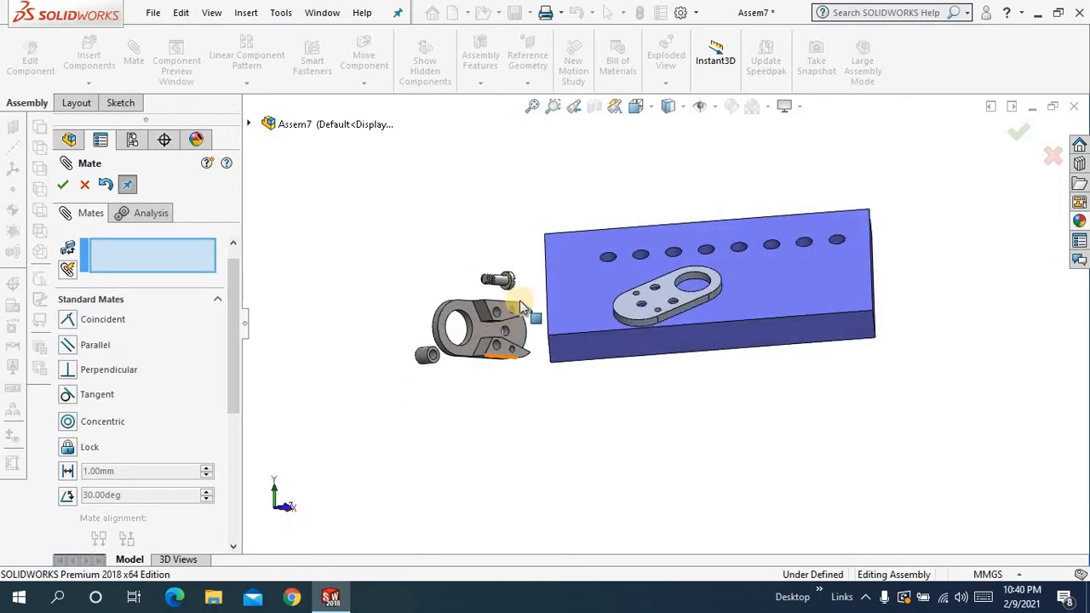
{"action": "scroll", "coordinate": [519, 294], "scroll_direction": "down", "scroll_amount": 3}
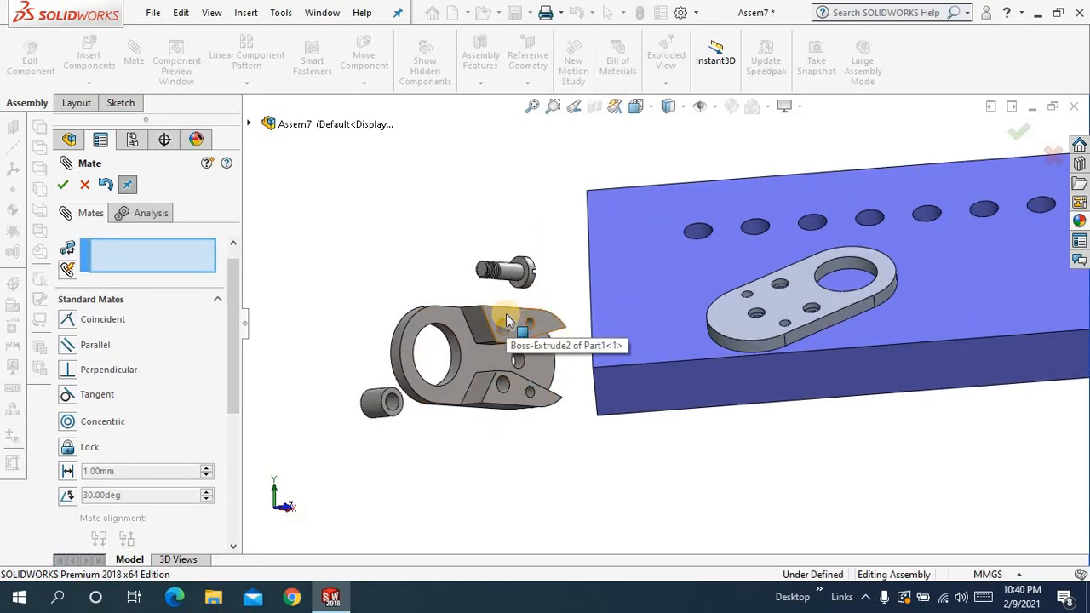
{"action": "left_click", "coordinate": [506, 320]}
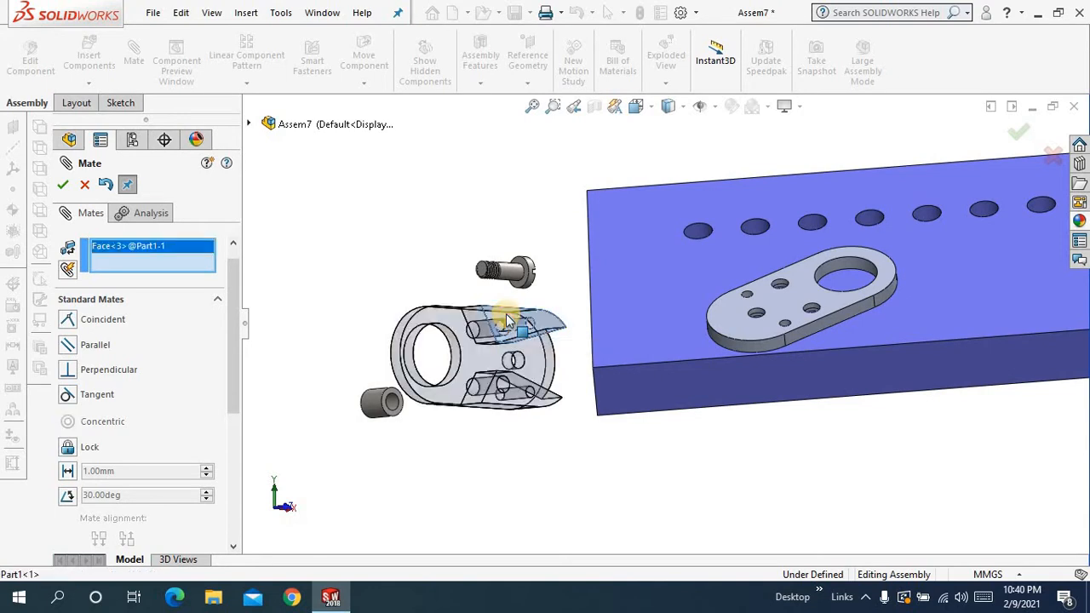
{"action": "left_click", "coordinate": [622, 320]}
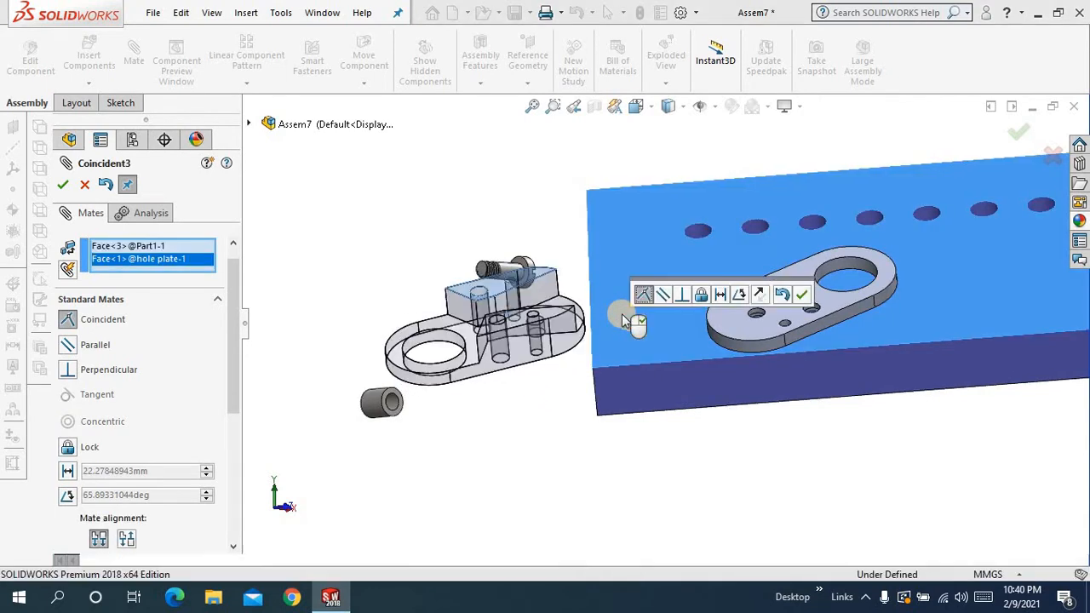
{"action": "left_click", "coordinate": [663, 295]}
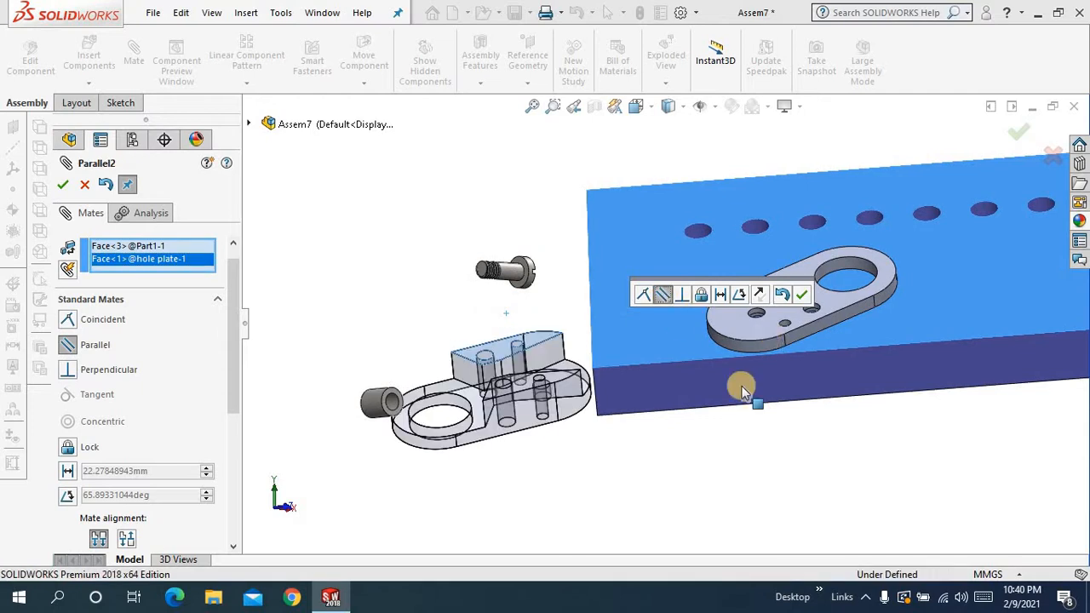
{"action": "middle_click_drag", "start_coordinate": [663, 423], "coordinate": [691, 309]}
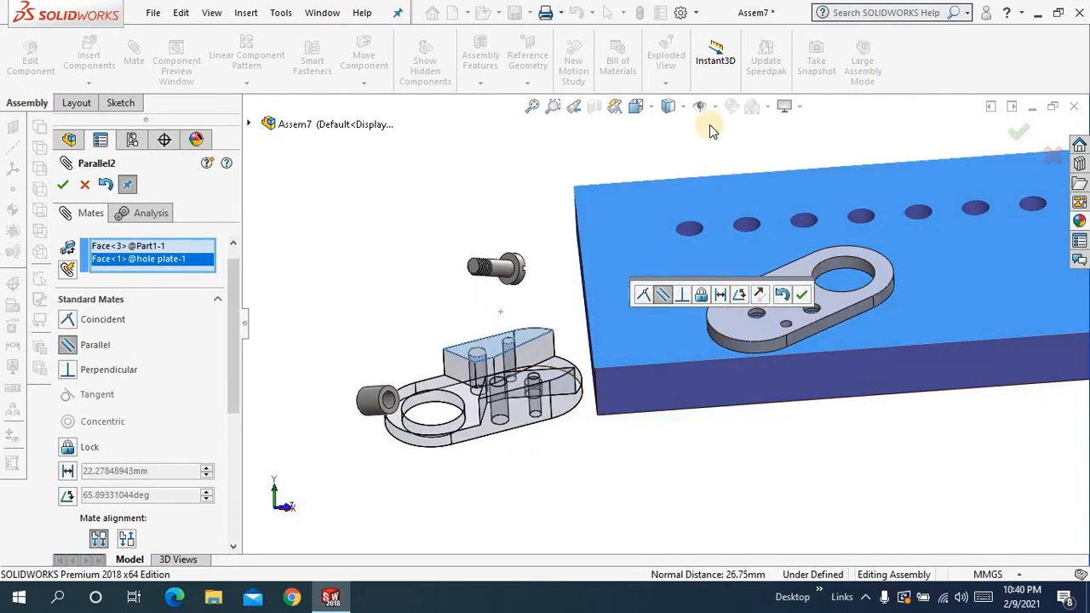
{"action": "left_click", "coordinate": [652, 111]}
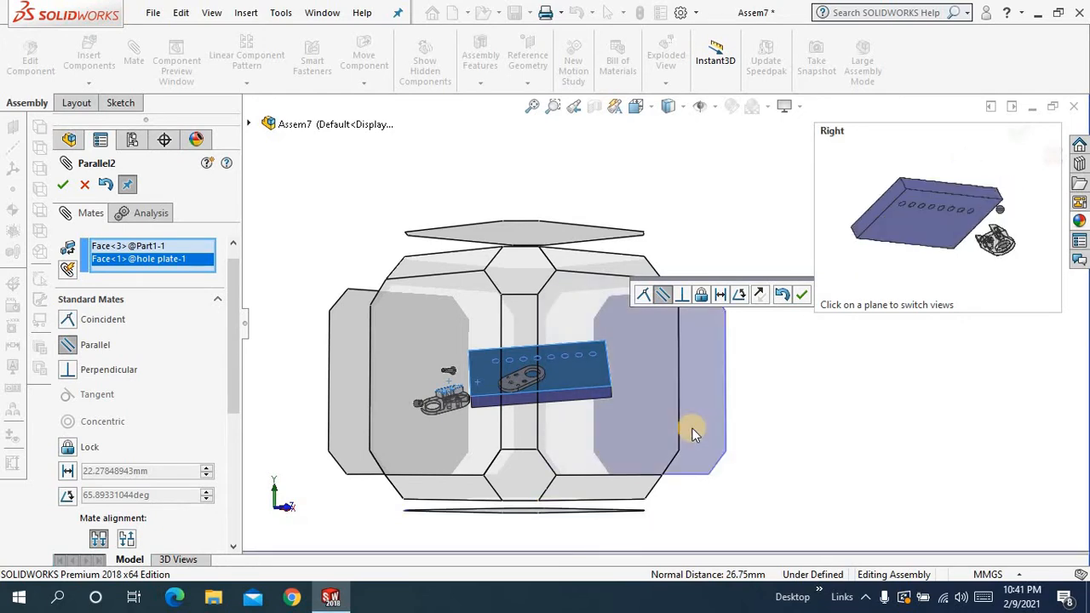
{"action": "left_click", "coordinate": [365, 425]}
{"action": "middle_click_drag", "start_coordinate": [556, 428], "coordinate": [430, 407]}
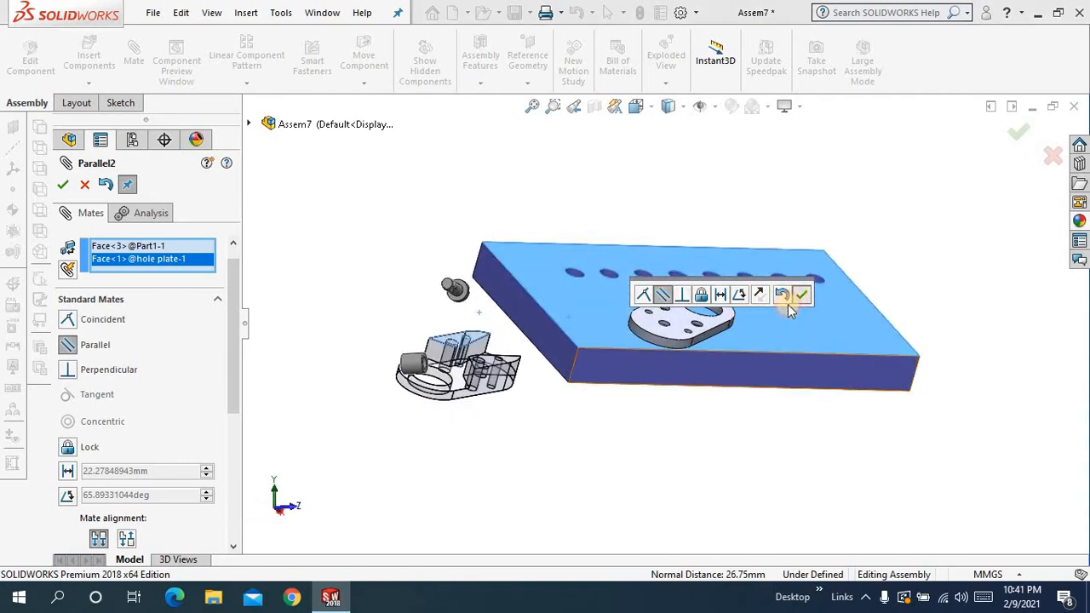
{"action": "left_click", "coordinate": [530, 109]}
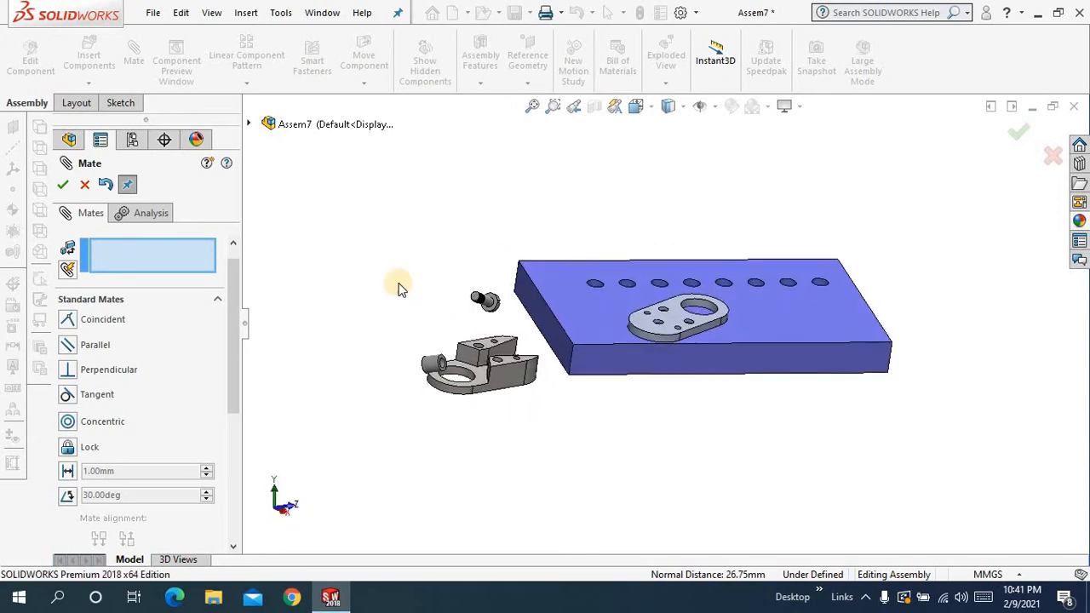
{"action": "middle_click_drag", "start_coordinate": [359, 319], "coordinate": [509, 183]}
{"action": "scroll", "coordinate": [372, 347], "scroll_direction": "up", "scroll_amount": 1}
{"action": "scroll", "coordinate": [415, 346], "scroll_direction": "down", "scroll_amount": 1}
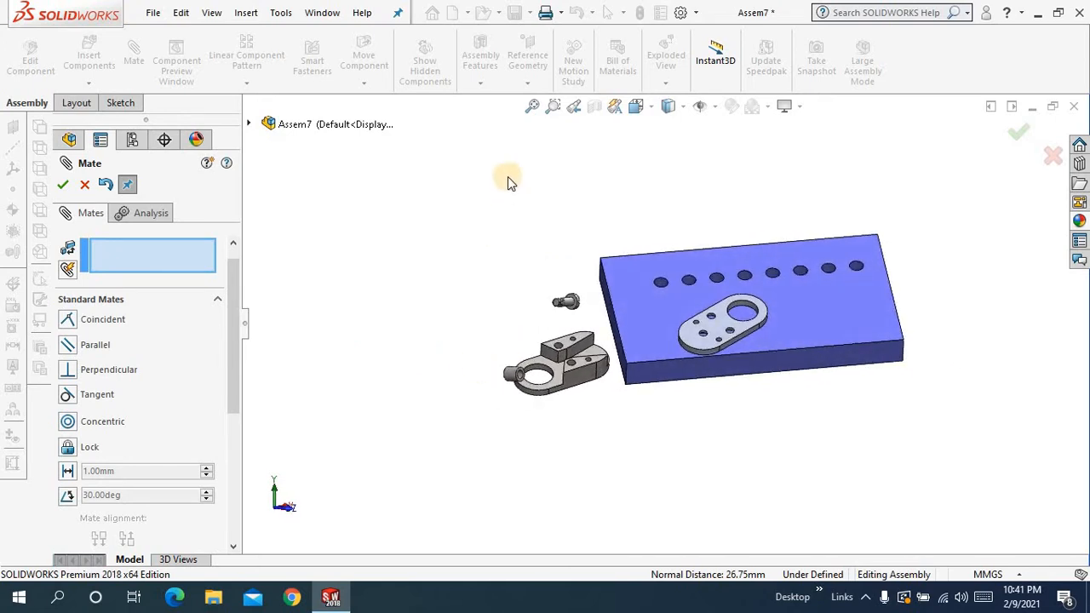
{"action": "left_click", "coordinate": [84, 184]}
- Insert Part5, the knurled wheel with a square hole, and place it just below the hole plate
{"action": "left_click", "coordinate": [88, 55]}
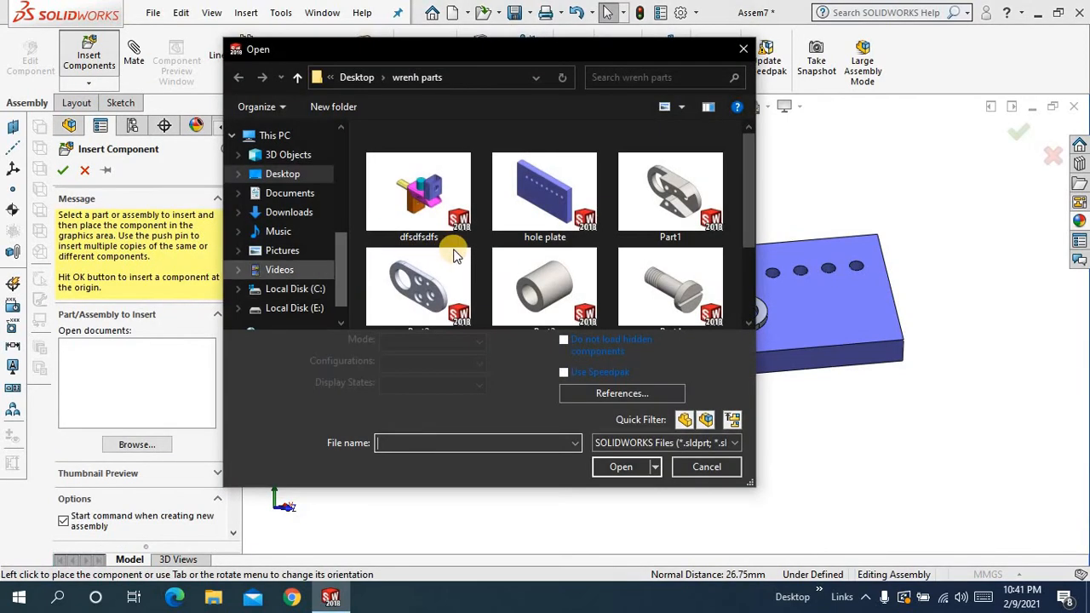
{"action": "scroll", "coordinate": [453, 256], "scroll_direction": "down", "scroll_amount": 3}
{"action": "left_click", "coordinate": [436, 291]}
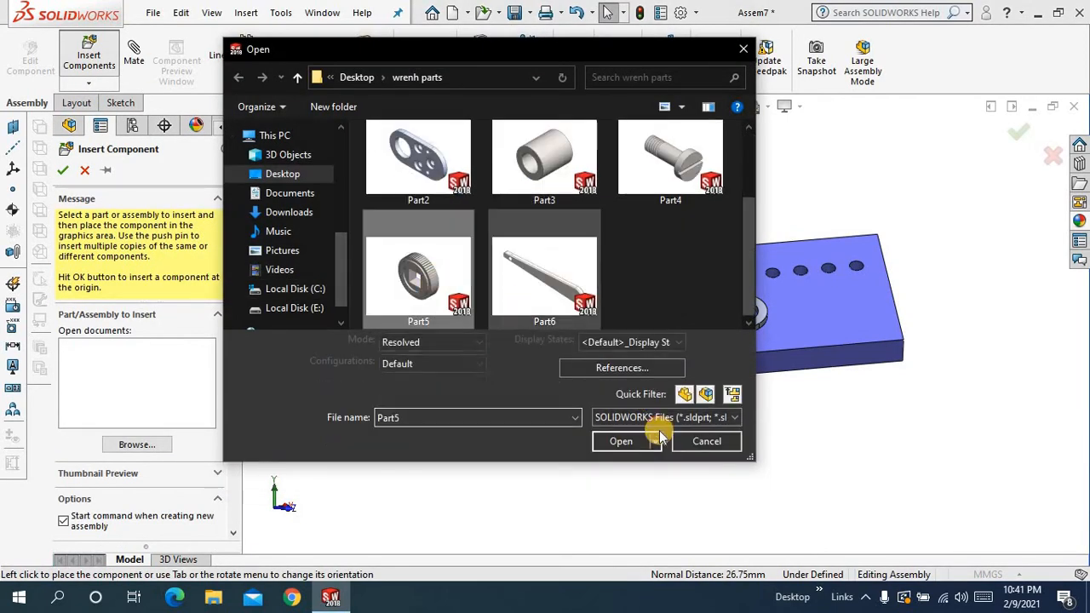
{"action": "left_click", "coordinate": [620, 466]}
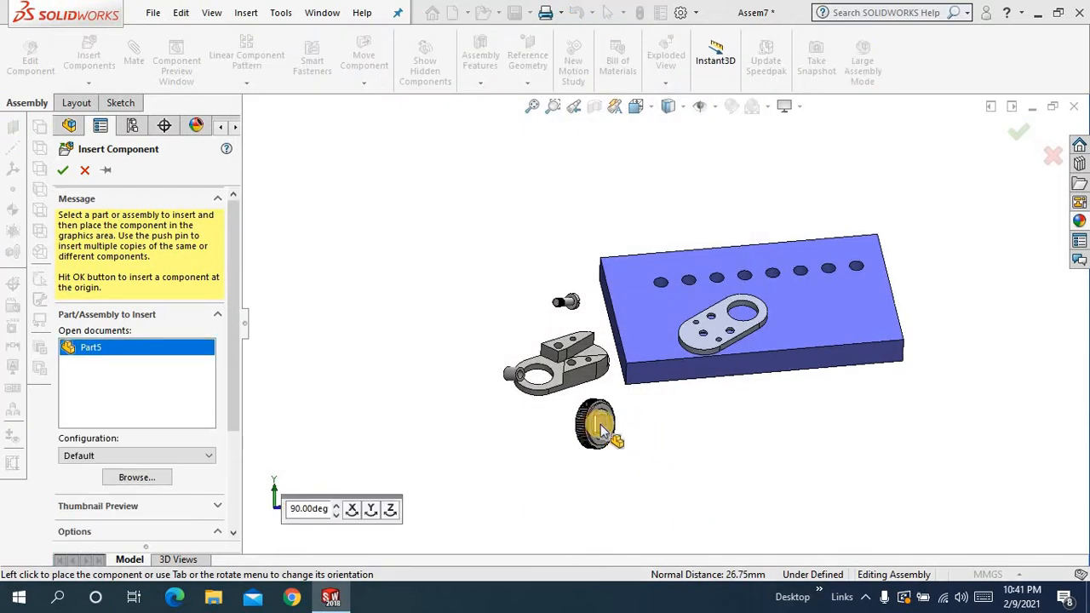
{"action": "left_click", "coordinate": [661, 425]}
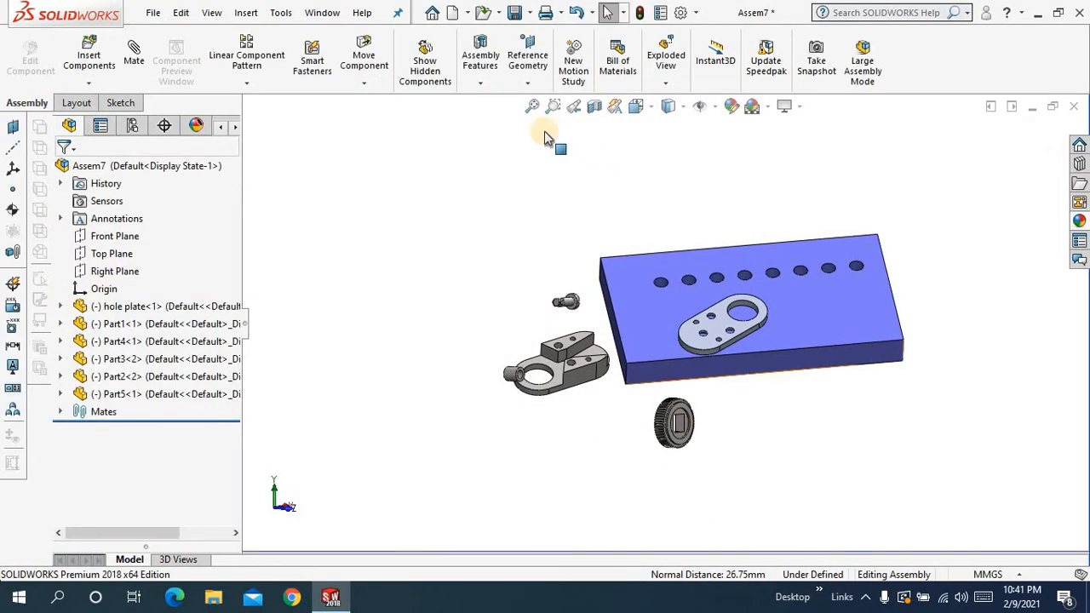
- Rotate Part5, the knurled wheel, so that its square-holed face points upward
{"action": "left_click", "coordinate": [532, 107]}
{"action": "middle_click_drag", "start_coordinate": [680, 450], "coordinate": [639, 409]}
{"action": "left_click_drag", "start_coordinate": [616, 383], "coordinate": [644, 437]}
{"action": "scroll", "coordinate": [640, 421], "scroll_direction": "down", "scroll_amount": 4}
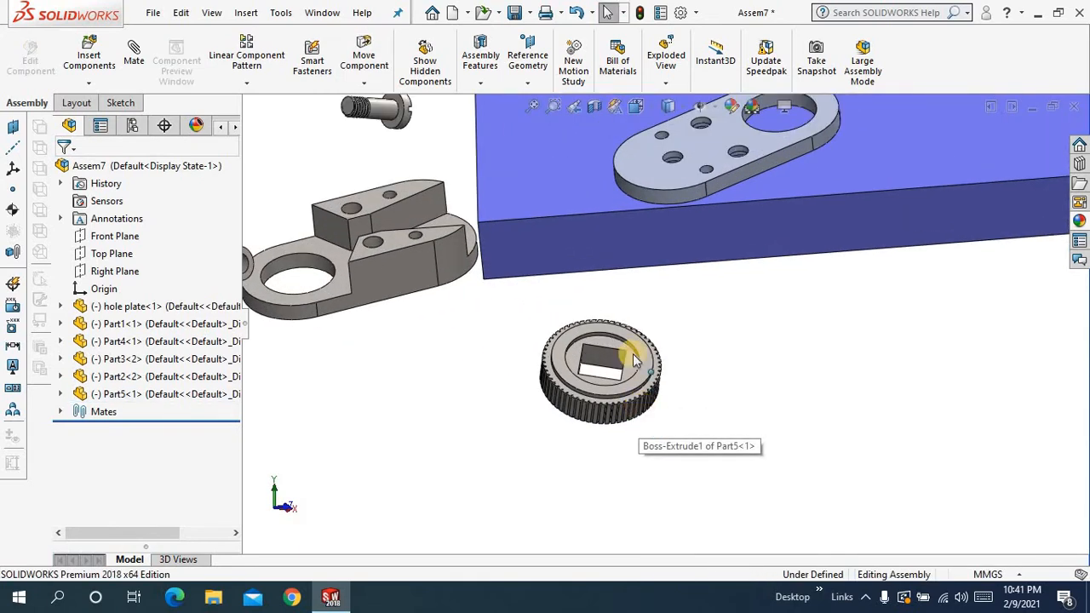
{"action": "scroll", "coordinate": [628, 345], "scroll_direction": "up", "scroll_amount": 4}
{"action": "scroll", "coordinate": [645, 418], "scroll_direction": "down", "scroll_amount": 5}
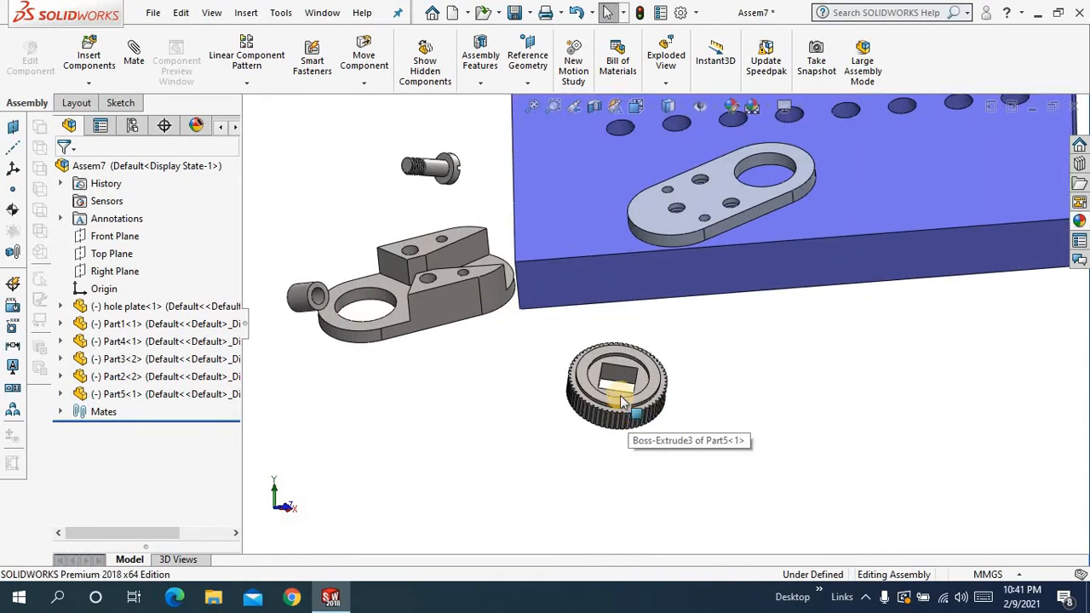
- Add a Perpendicular mate between an inner face of Part5's square hole and the hole plate's long narrow side face
{"action": "left_click", "coordinate": [619, 374]}
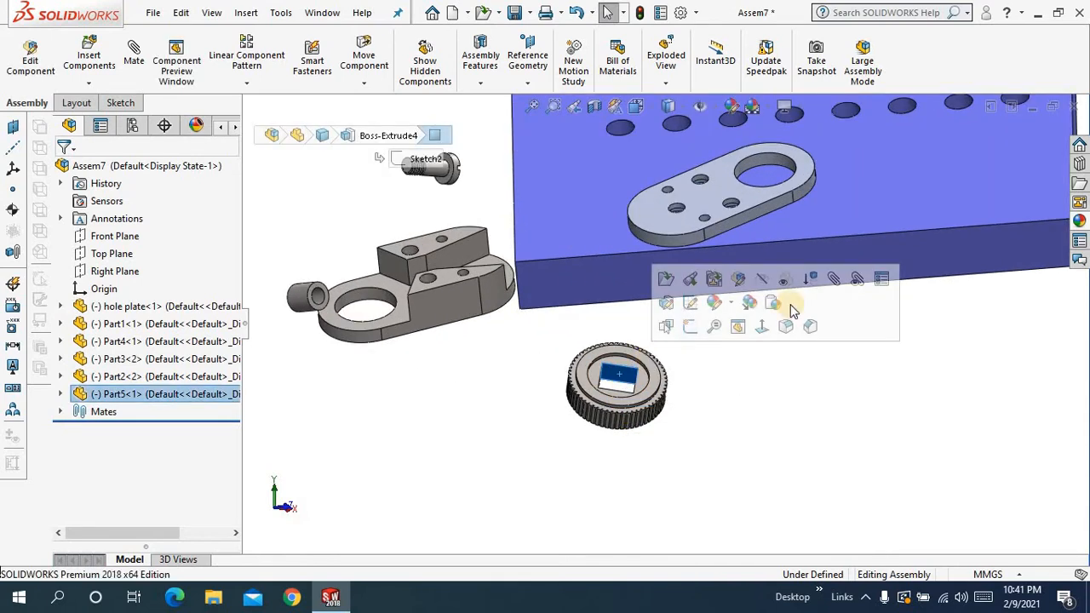
{"action": "left_click", "coordinate": [837, 283]}
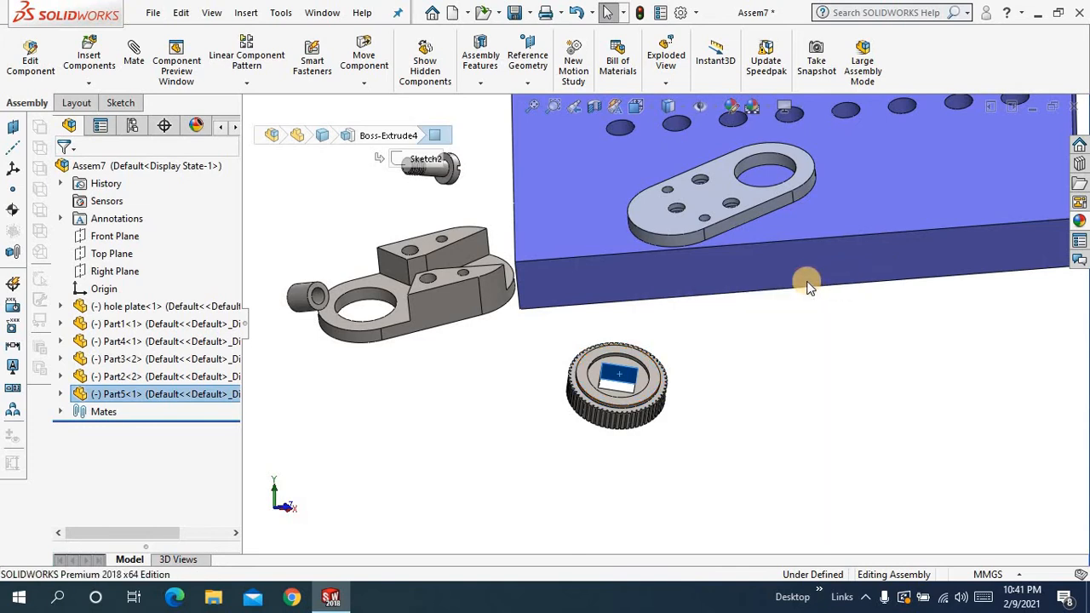
{"action": "left_click", "coordinate": [625, 284]}
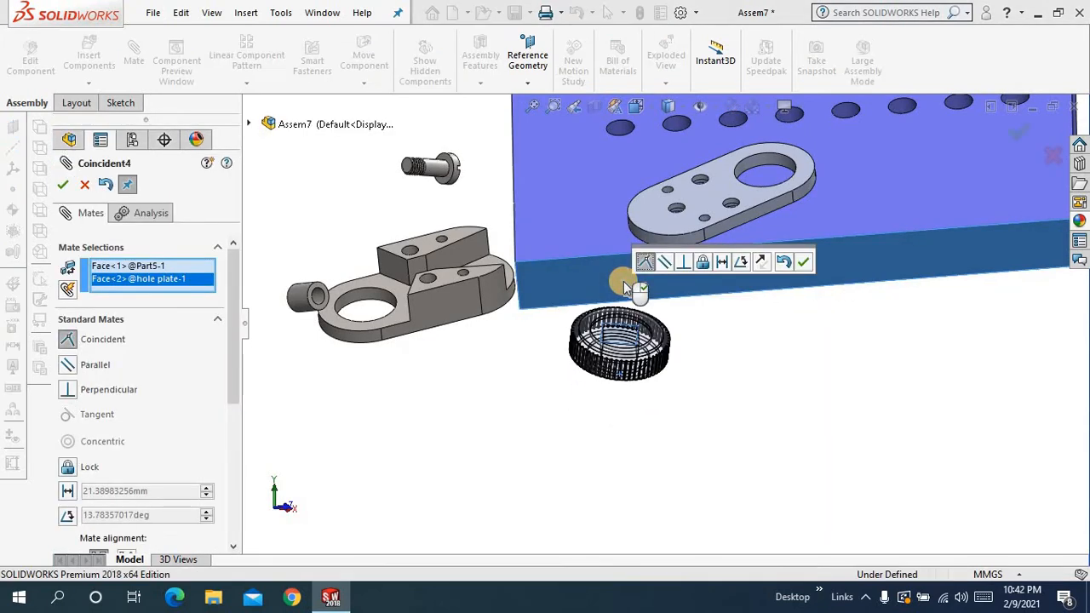
{"action": "left_click", "coordinate": [683, 263]}
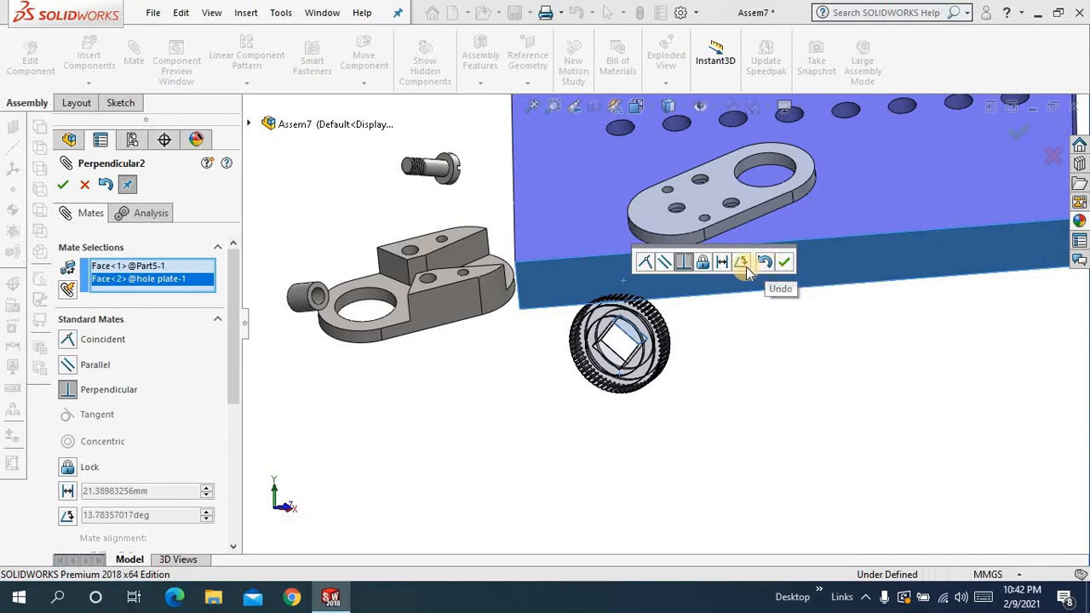
{"action": "left_click", "coordinate": [783, 263]}
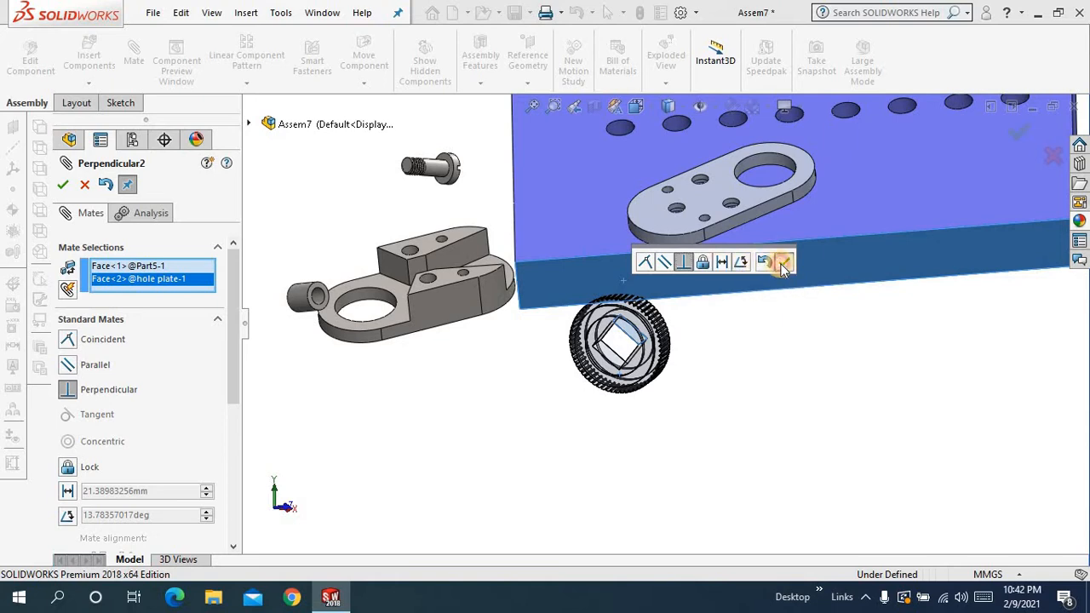
- Move Part4, the slotted screw, next to the knurled wheel and rotate it so its slotted head faces forward
{"action": "middle_click_drag", "start_coordinate": [748, 384], "coordinate": [634, 374]}
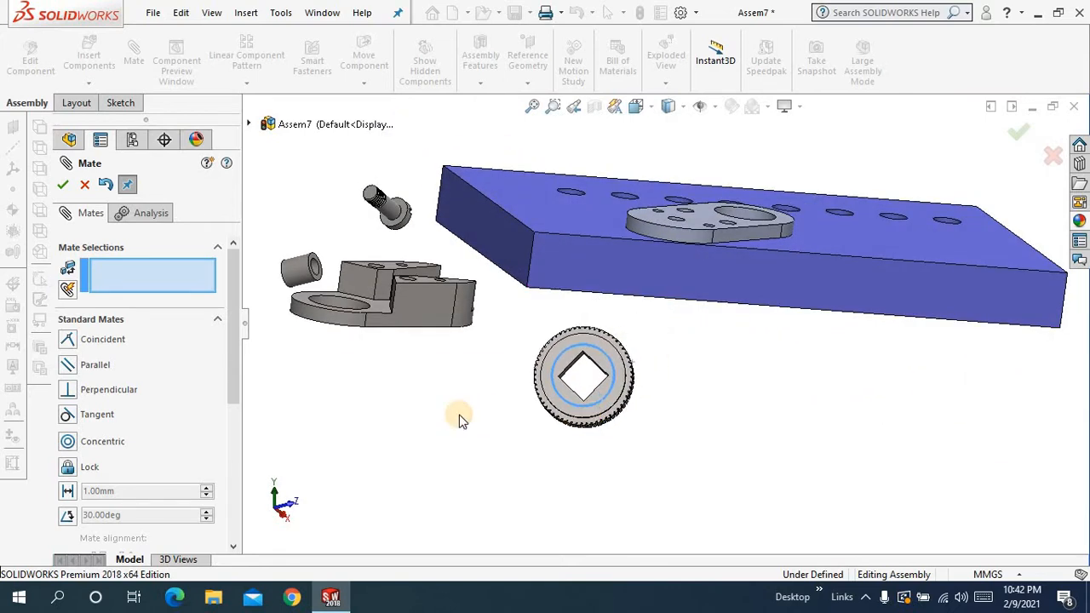
{"action": "middle_click_drag", "start_coordinate": [502, 411], "coordinate": [516, 385]}
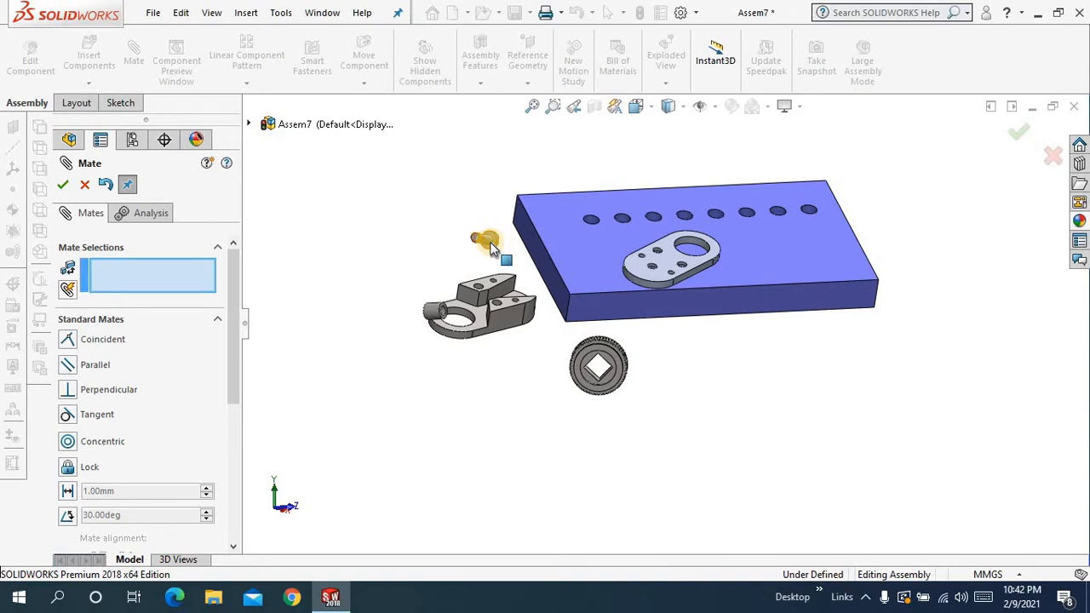
{"action": "left_click_drag", "start_coordinate": [487, 244], "coordinate": [538, 422]}
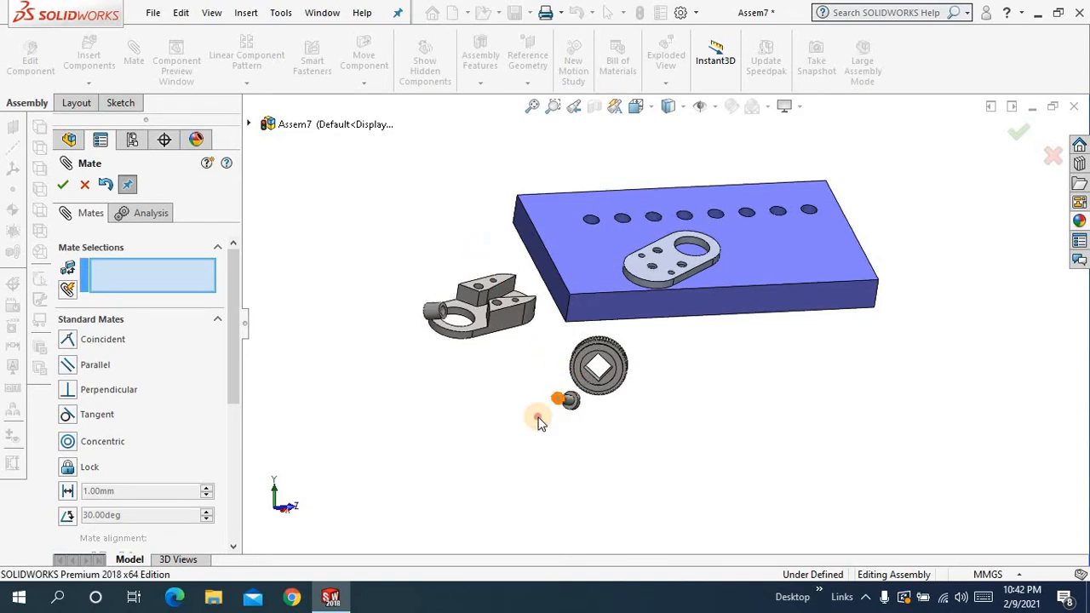
{"action": "scroll", "coordinate": [567, 418], "scroll_direction": "down", "scroll_amount": 6}
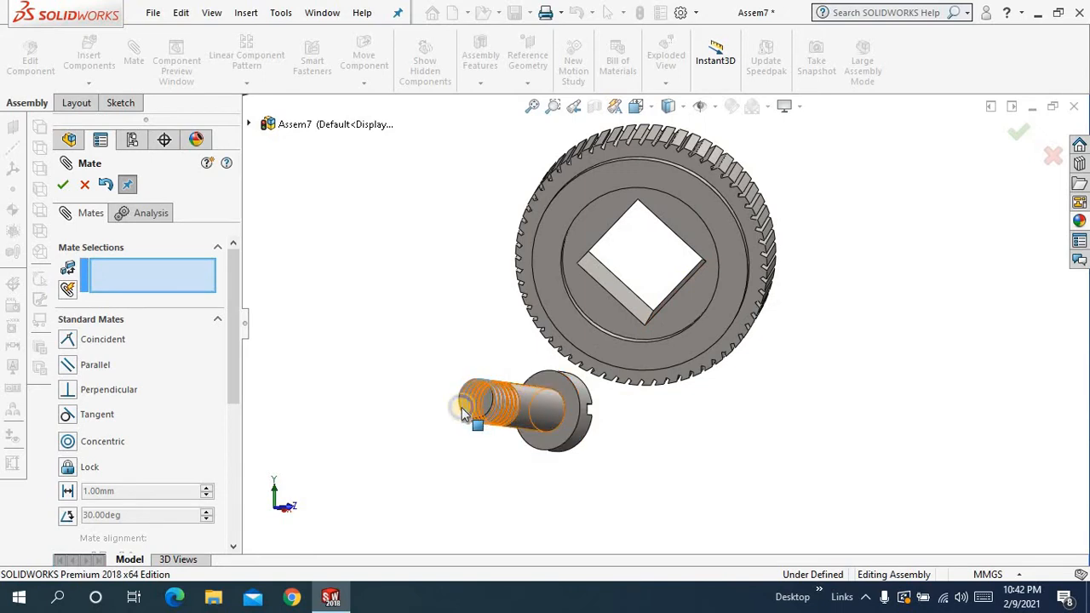
{"action": "right_click_drag", "start_coordinate": [452, 409], "coordinate": [416, 408]}
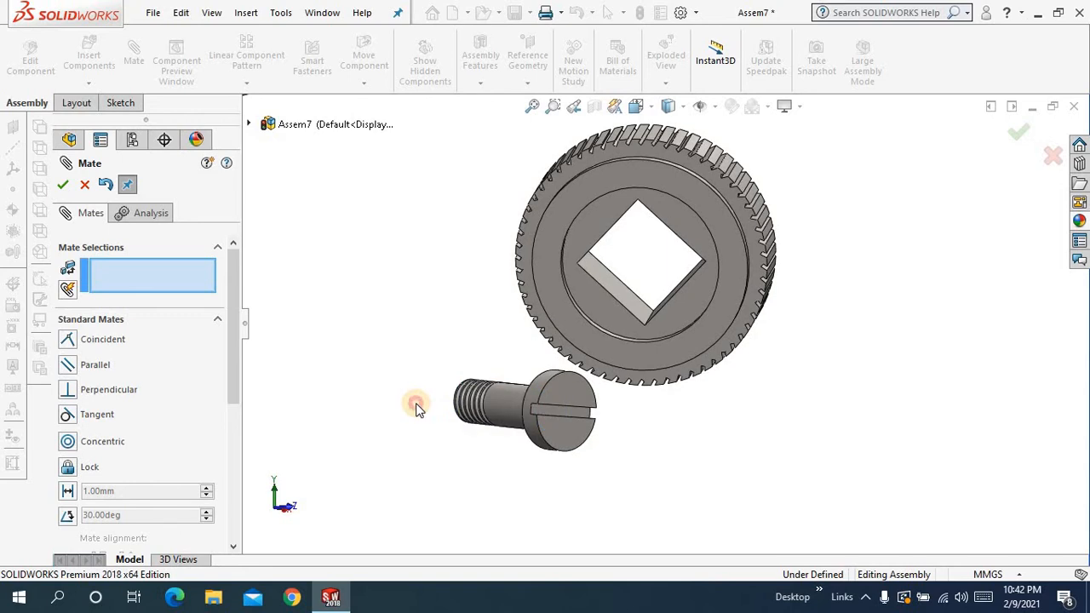
- Add a Perpendicular mate between Part4's slotted head face and an inner face of Part5's square hole
{"action": "left_click", "coordinate": [575, 399]}
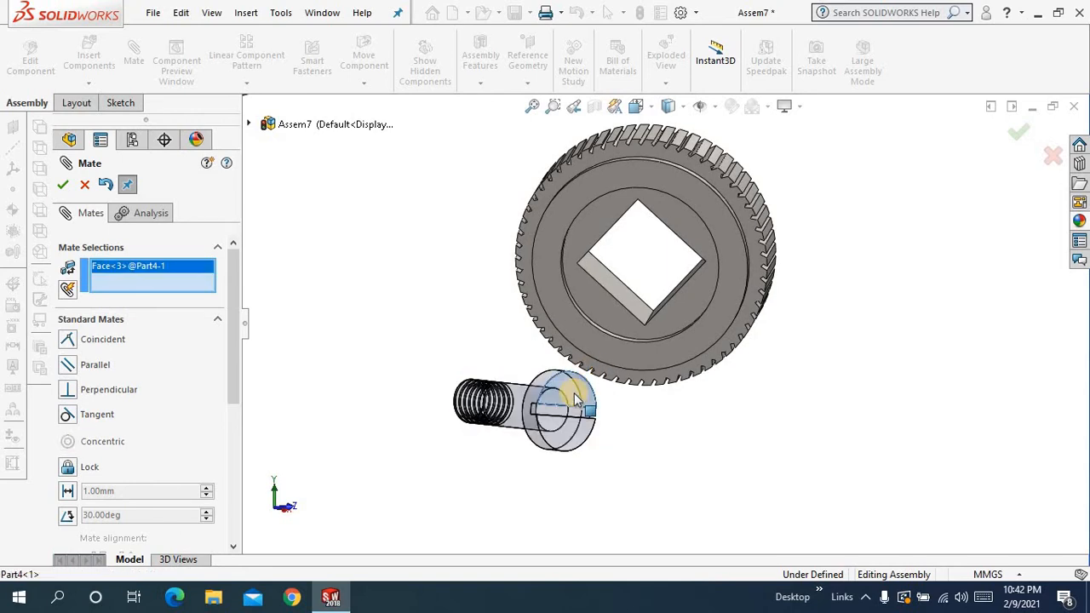
{"action": "left_click", "coordinate": [634, 311]}
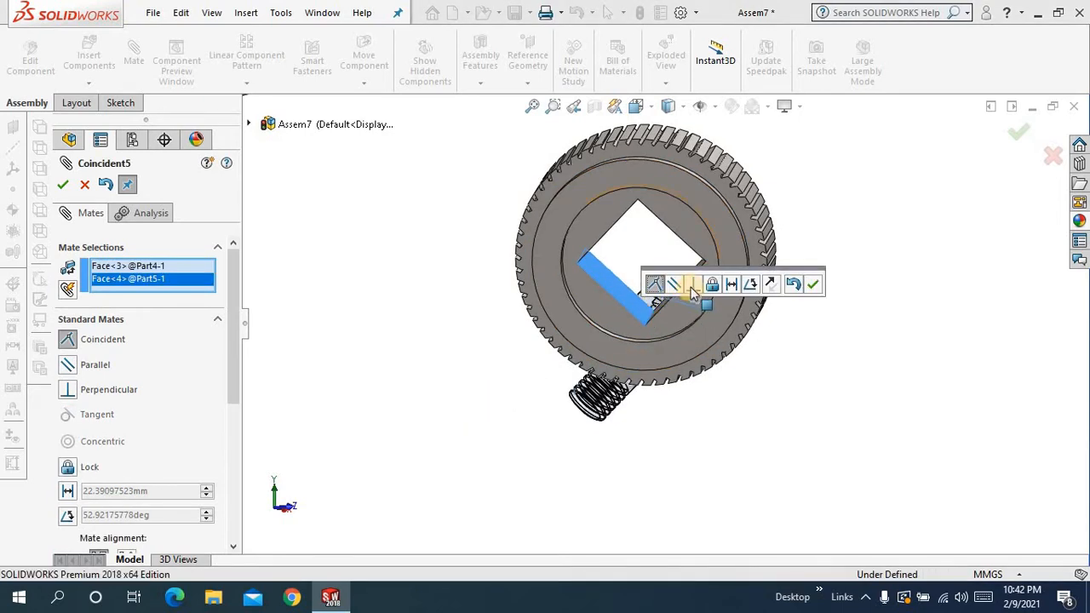
{"action": "left_click", "coordinate": [690, 286]}
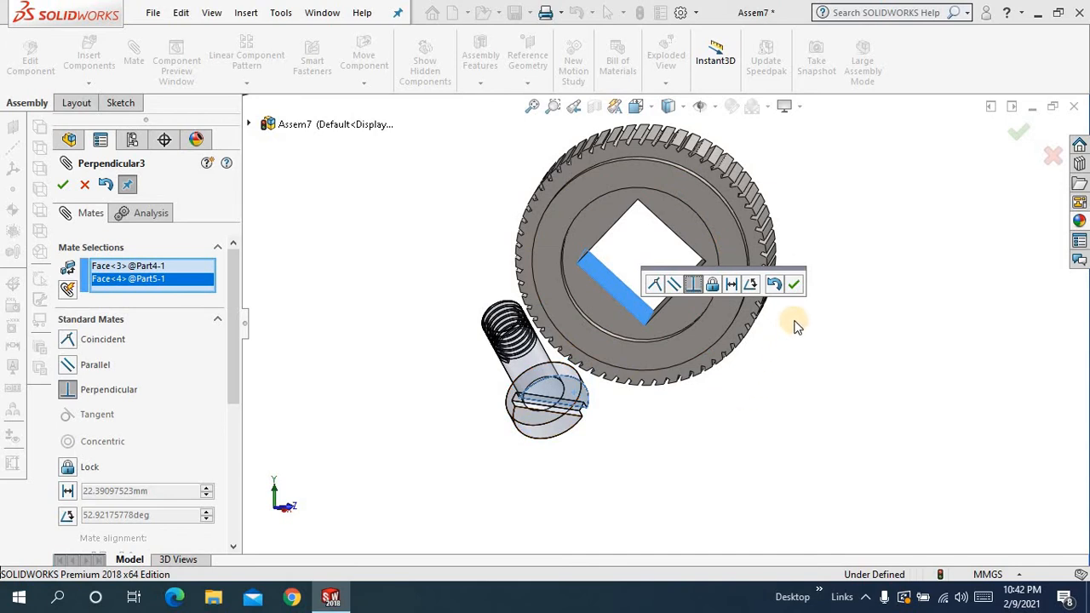
{"action": "left_click", "coordinate": [794, 286]}
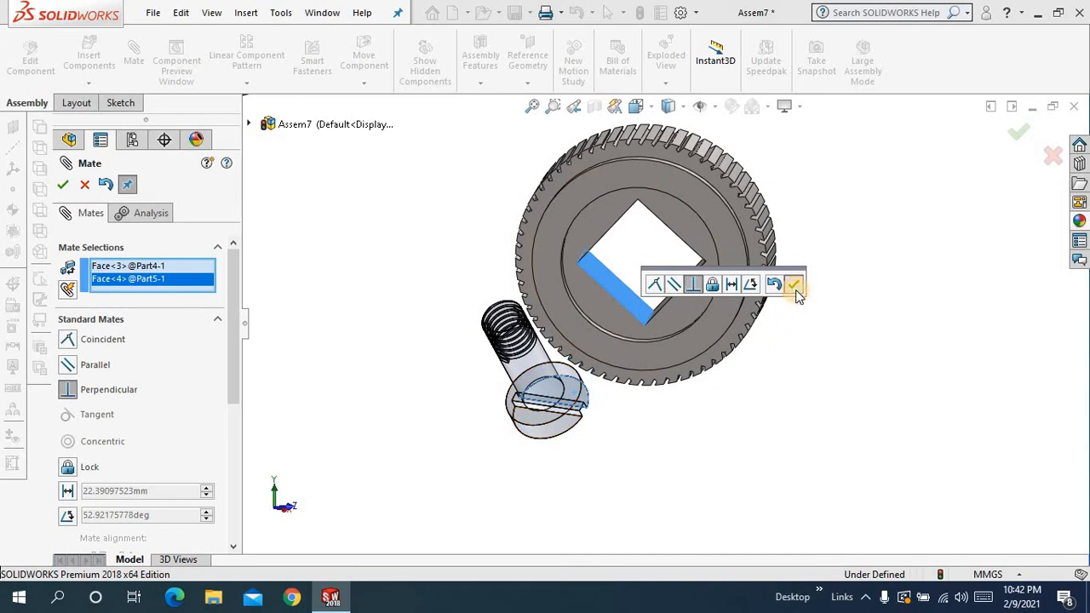
{"action": "middle_click_drag", "start_coordinate": [790, 376], "coordinate": [779, 385]}
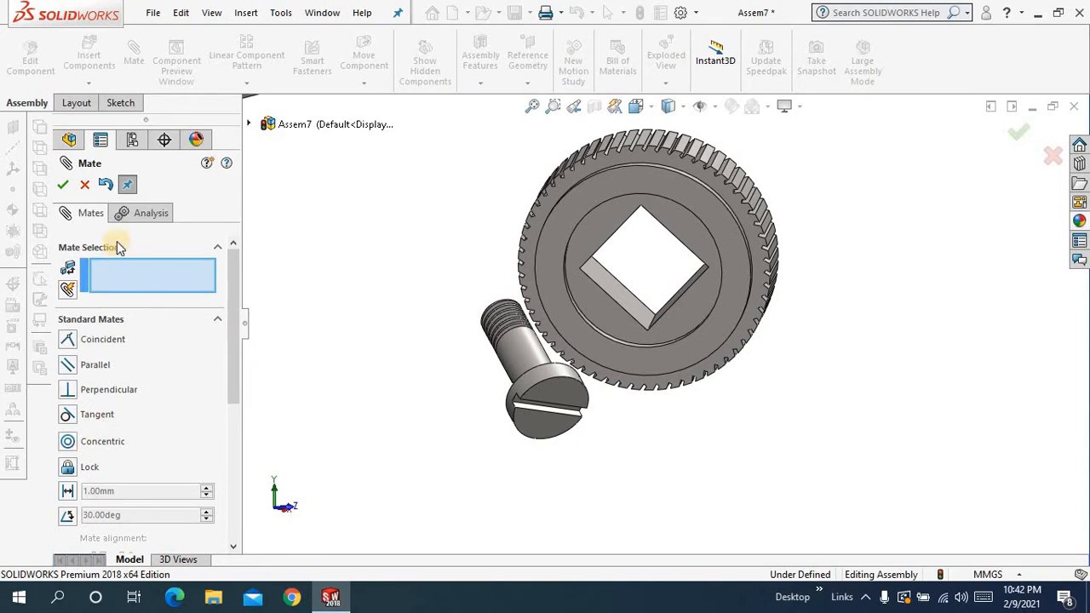
- Delete the Perpendicular mate between Part4 and Part5 and the one between the hole plate and Part5
{"action": "left_click", "coordinate": [88, 192]}
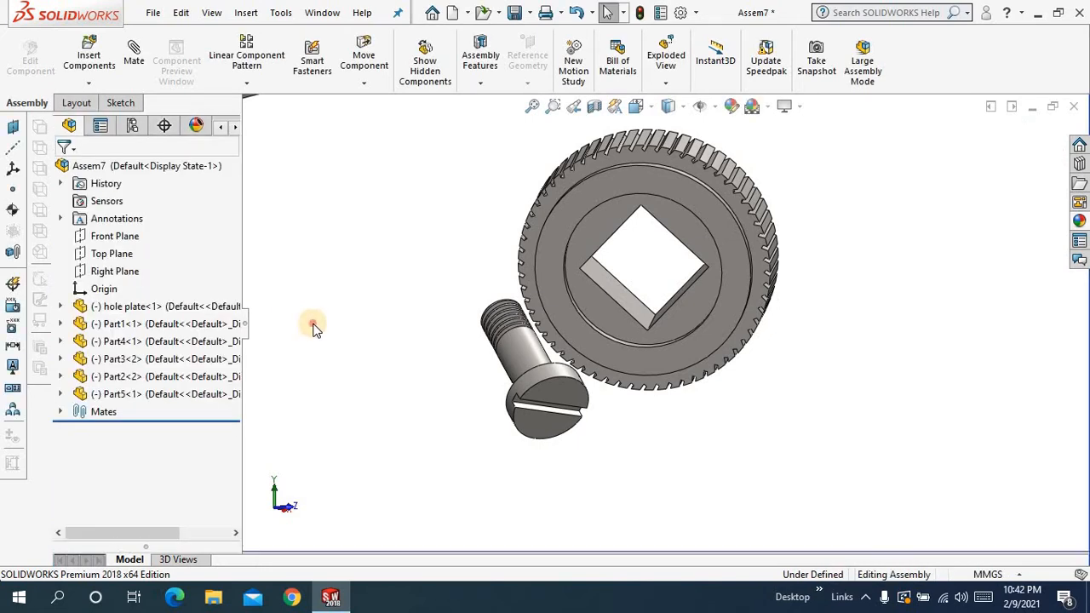
{"action": "middle_click_drag", "start_coordinate": [433, 323], "coordinate": [464, 246]}
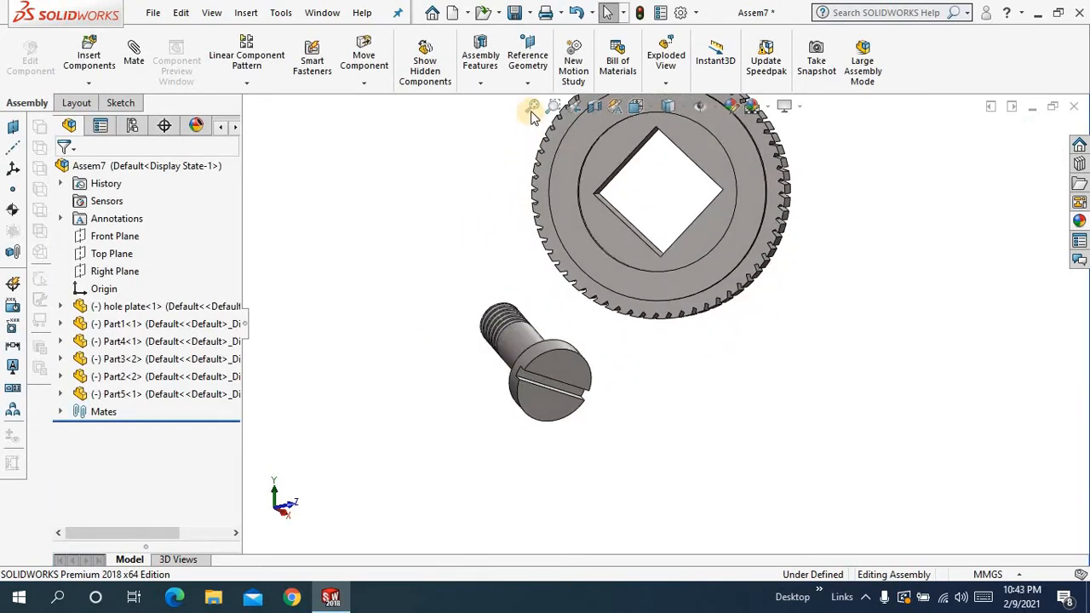
{"action": "left_click", "coordinate": [531, 107]}
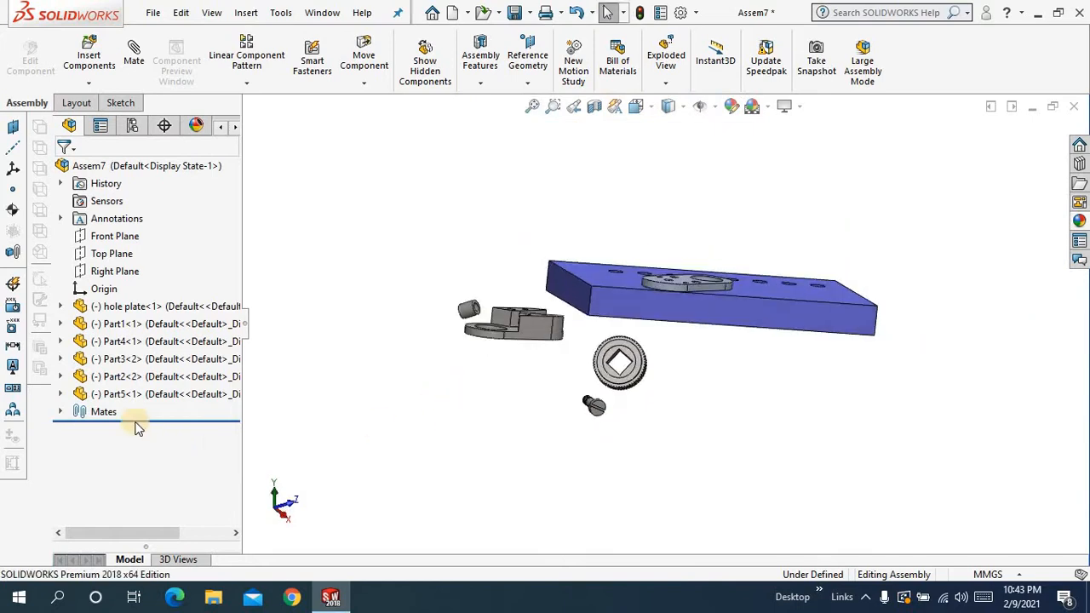
{"action": "left_click", "coordinate": [60, 412]}
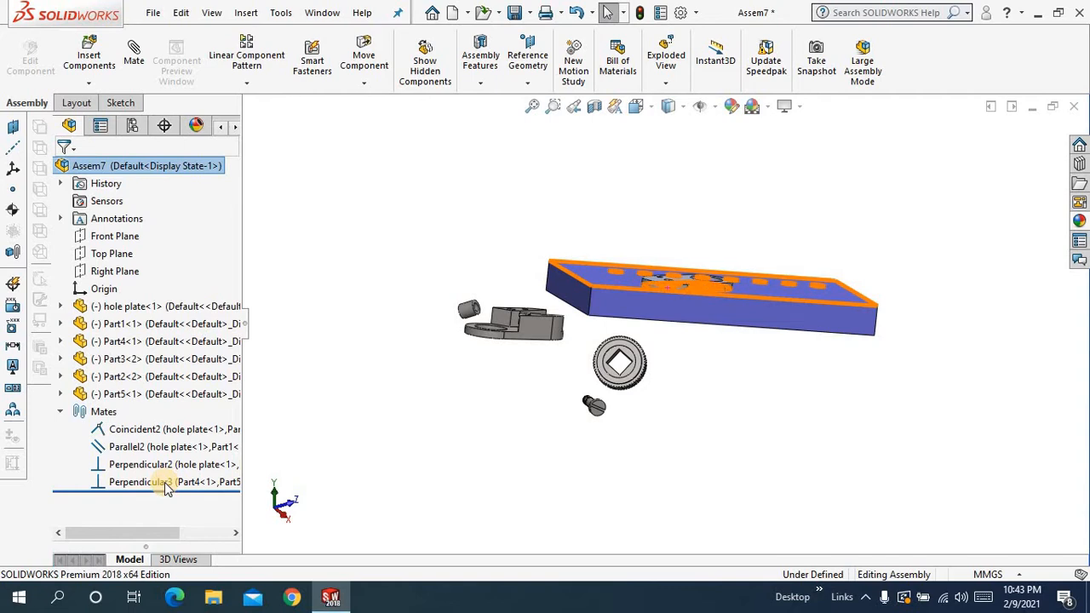
{"action": "right_click", "coordinate": [164, 482]}
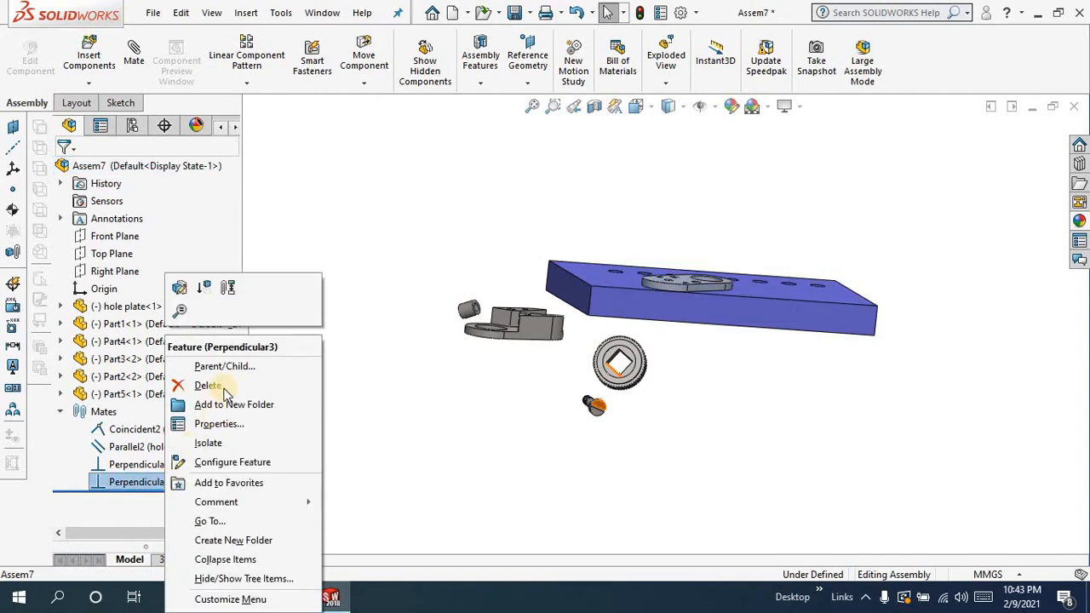
{"action": "left_click", "coordinate": [220, 384]}
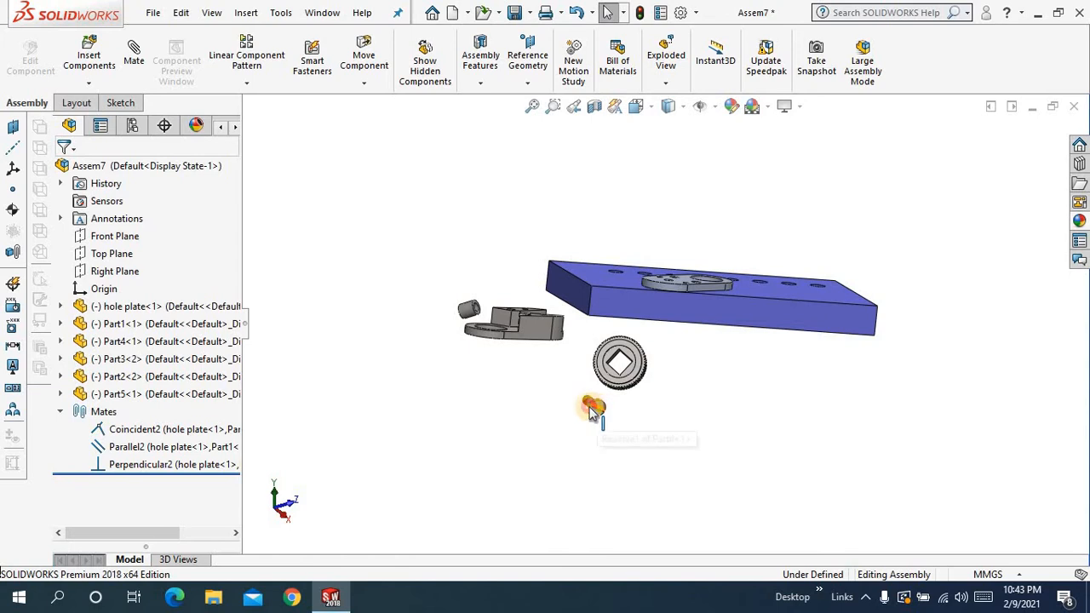
{"action": "left_click_drag", "start_coordinate": [593, 412], "coordinate": [550, 416]}
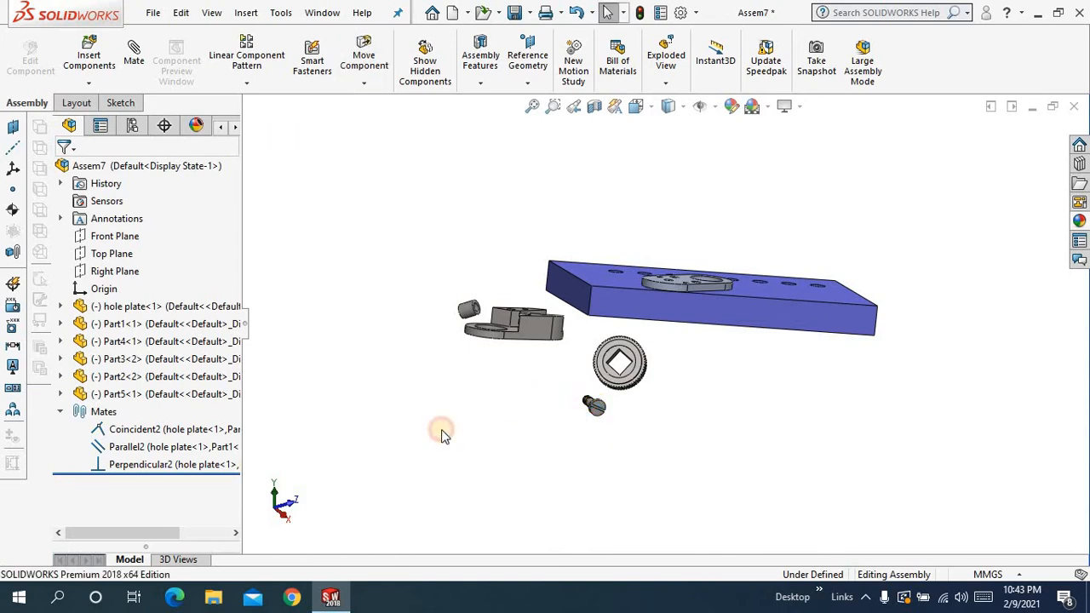
{"action": "right_click", "coordinate": [182, 470]}
{"action": "left_click", "coordinate": [225, 384]}
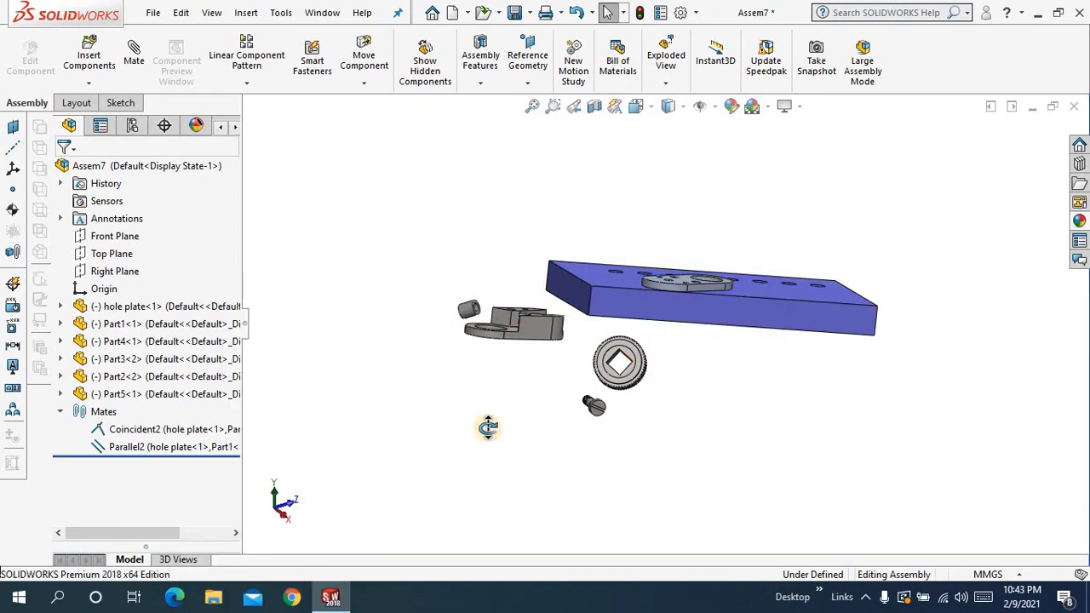
- Move Part4, the slotted screw, away from the knurled wheel to a spot just below the wrench jaw
{"action": "middle_click_drag", "start_coordinate": [488, 428], "coordinate": [525, 184]}
{"action": "middle_click_drag", "start_coordinate": [528, 107], "coordinate": [502, 199]}
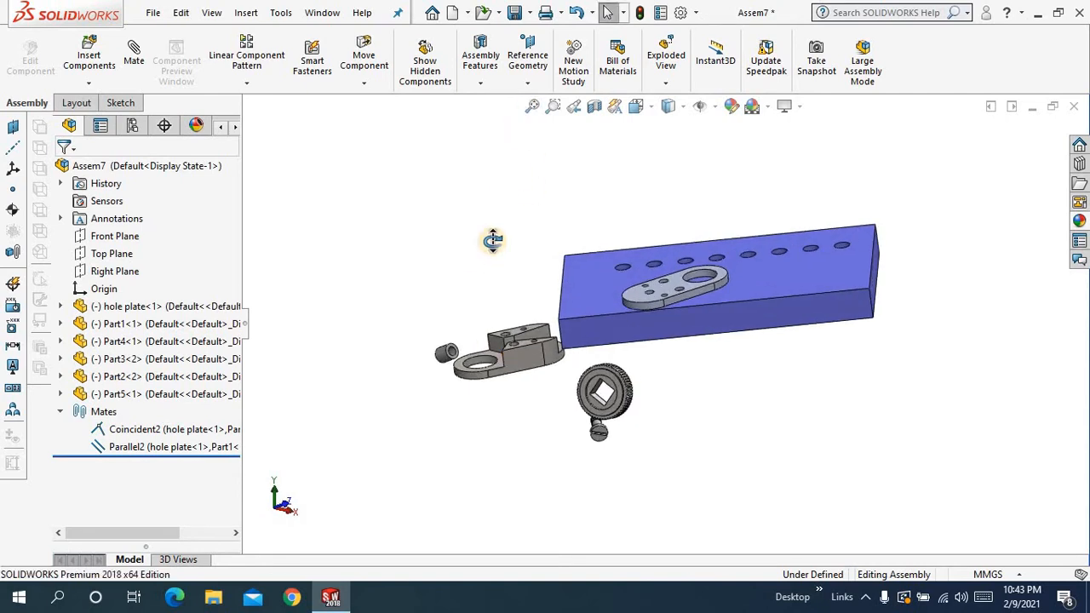
{"action": "middle_click_drag", "start_coordinate": [493, 241], "coordinate": [535, 236]}
{"action": "left_click_drag", "start_coordinate": [589, 417], "coordinate": [526, 367]}
{"action": "scroll", "coordinate": [542, 356], "scroll_direction": "down", "scroll_amount": 4}
{"action": "middle_click_drag", "start_coordinate": [595, 347], "coordinate": [565, 158]}
- Add a Concentric mate between the shank of Part4, the slotted screw, and one of the larger screw holes in Part1, the wrench jaw
{"action": "left_click", "coordinate": [532, 106]}
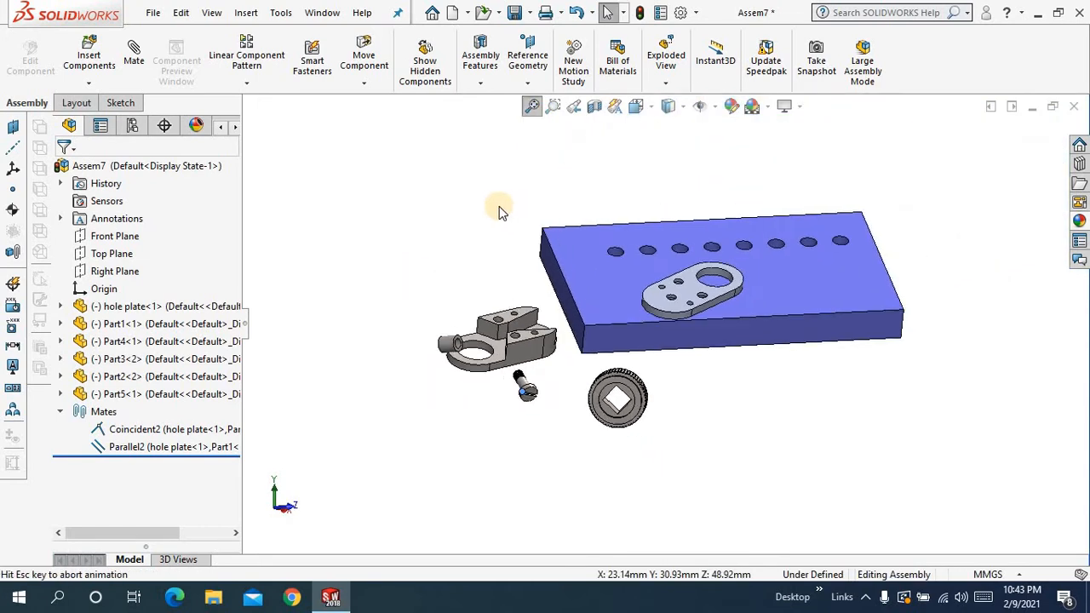
{"action": "middle_click_drag", "start_coordinate": [468, 264], "coordinate": [462, 284]}
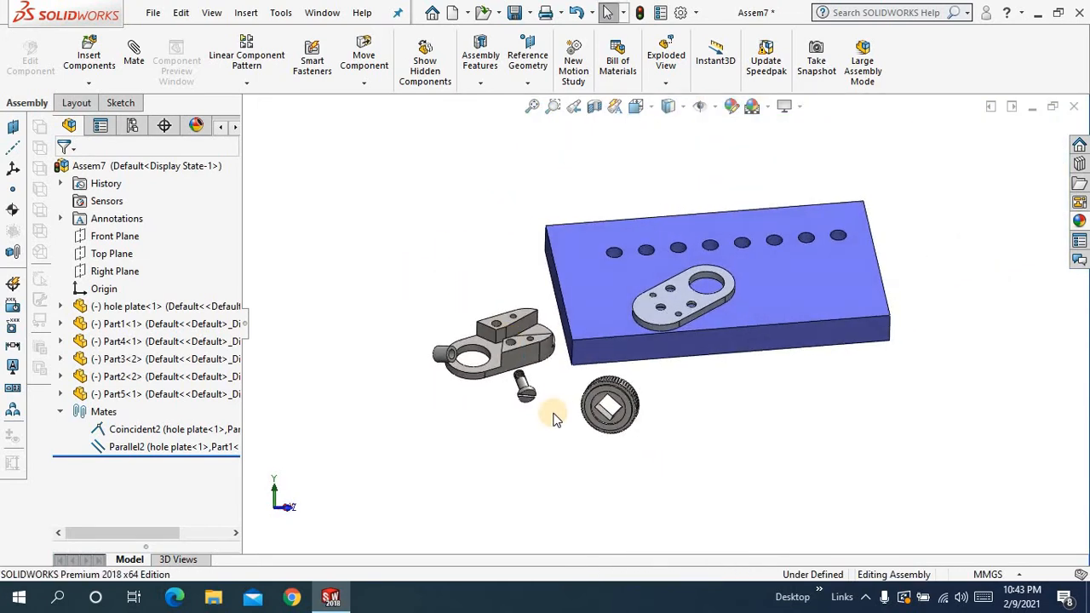
{"action": "scroll", "coordinate": [550, 414], "scroll_direction": "down", "scroll_amount": 4}
{"action": "scroll", "coordinate": [549, 238], "scroll_direction": "up", "scroll_amount": 2}
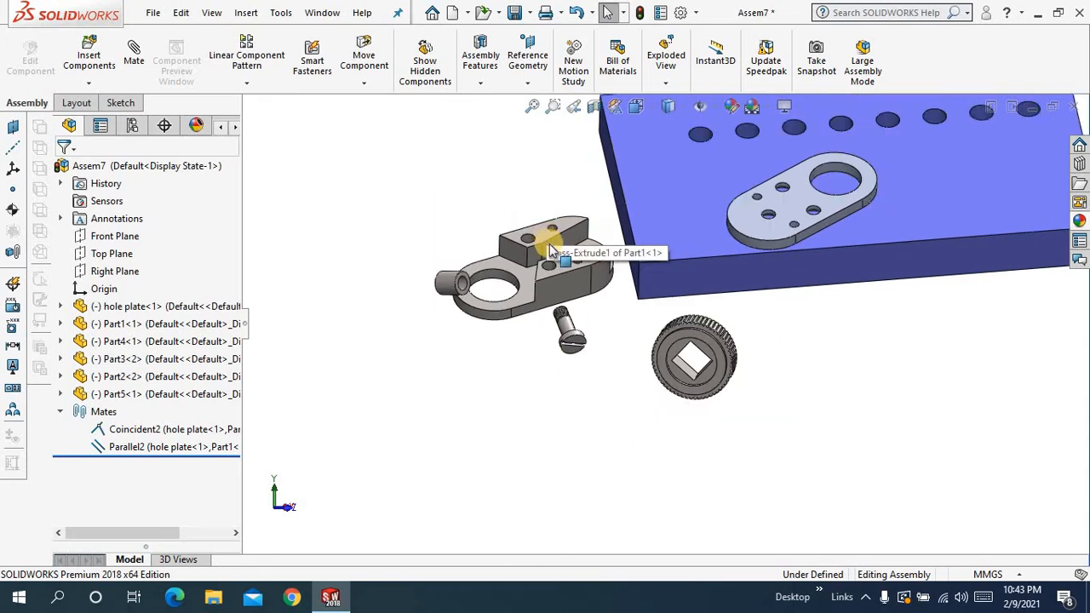
{"action": "scroll", "coordinate": [549, 238], "scroll_direction": "down", "scroll_amount": 2}
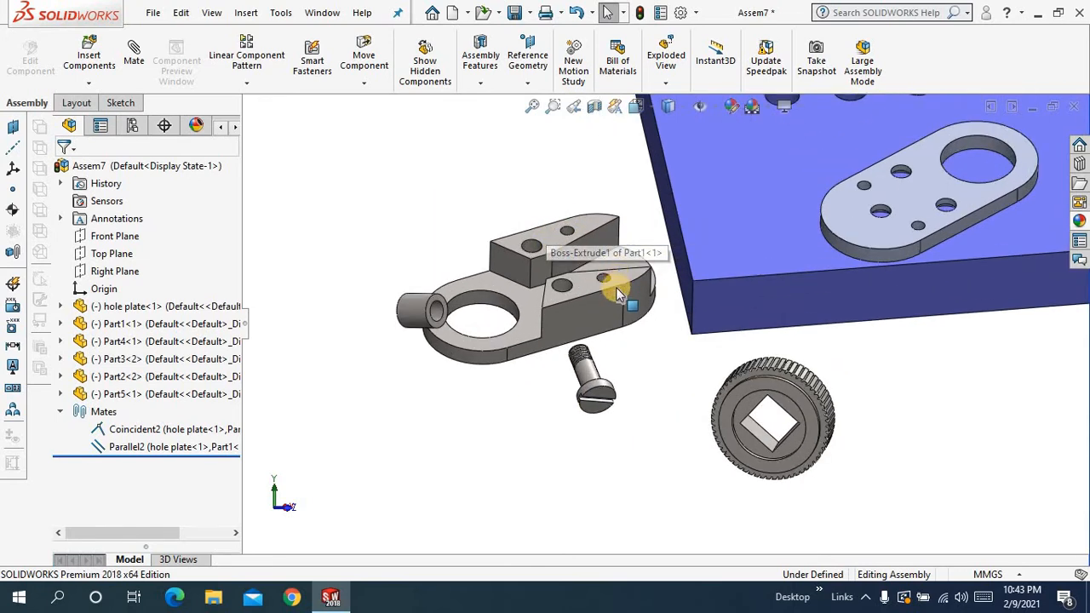
{"action": "left_click", "coordinate": [590, 378]}
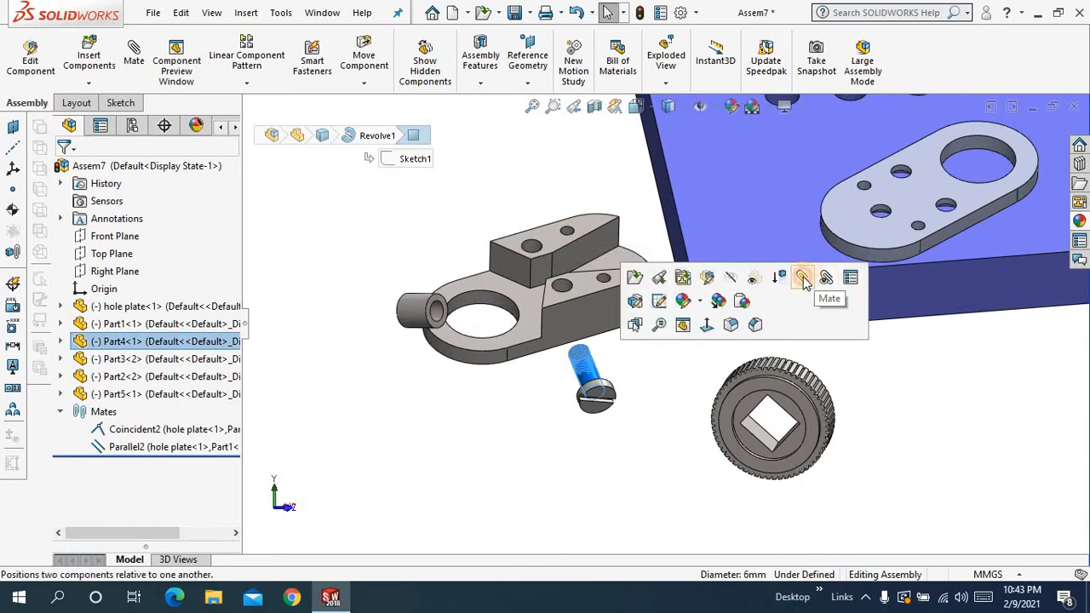
{"action": "left_click", "coordinate": [803, 281]}
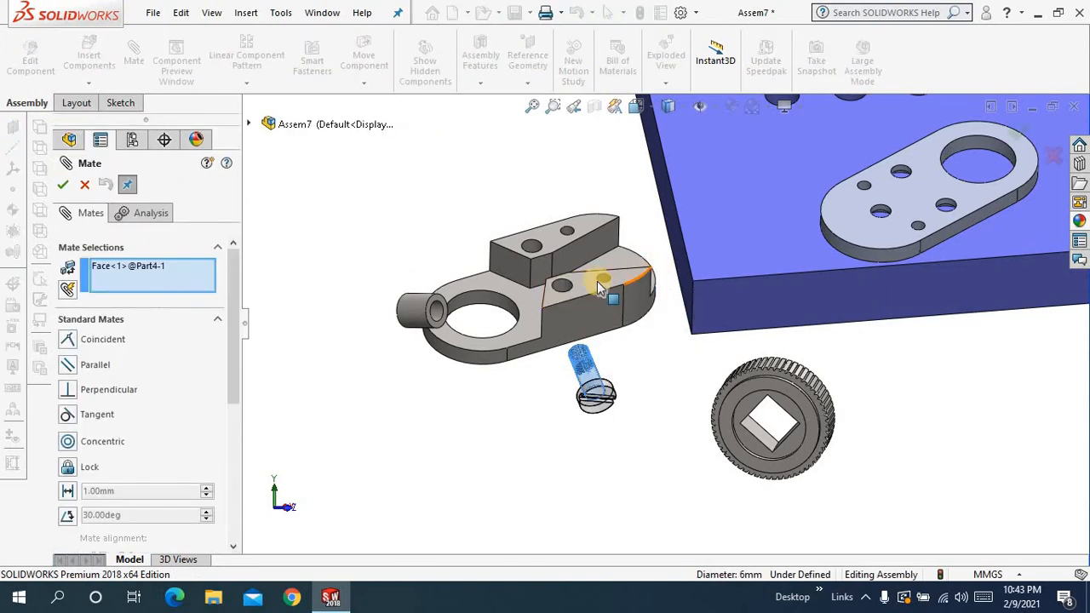
{"action": "scroll", "coordinate": [571, 289], "scroll_direction": "down", "scroll_amount": 5}
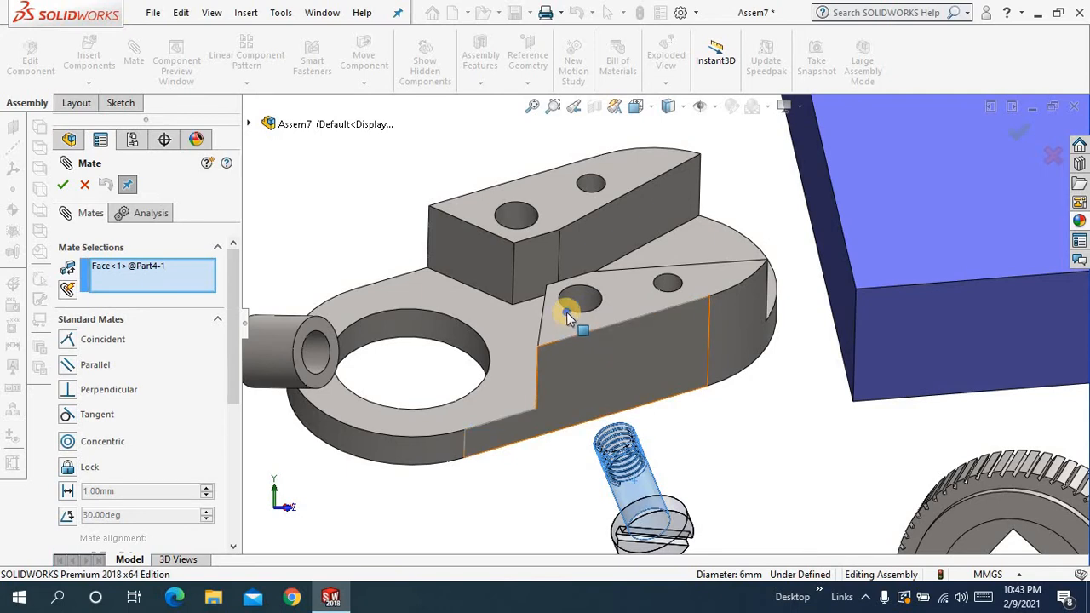
{"action": "left_click", "coordinate": [564, 310]}
{"action": "left_click_drag", "start_coordinate": [554, 303], "coordinate": [560, 176]}
{"action": "left_click", "coordinate": [540, 192]}
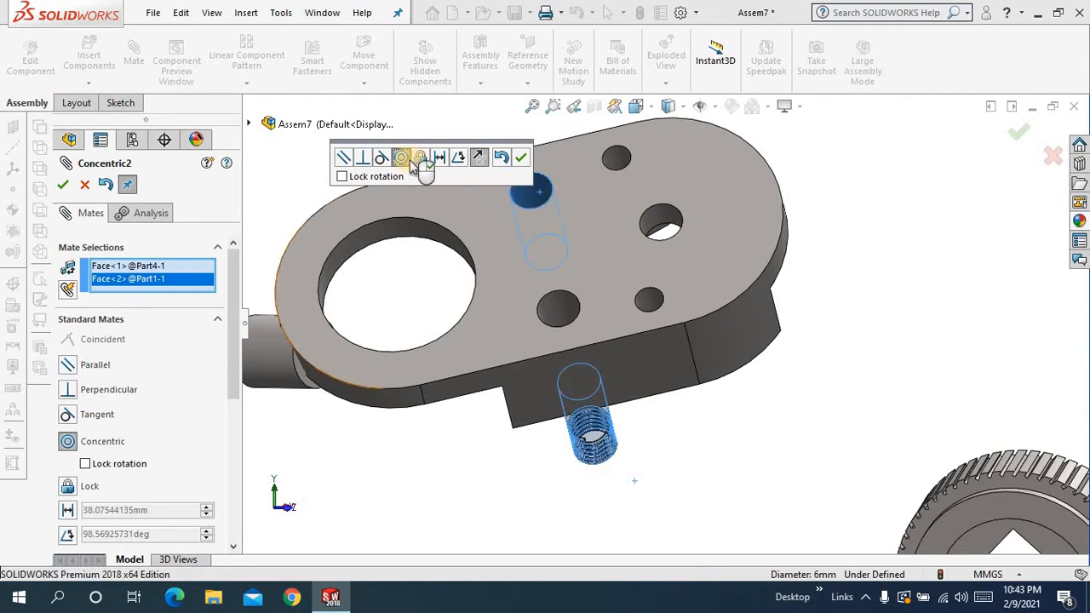
{"action": "left_click", "coordinate": [522, 159]}
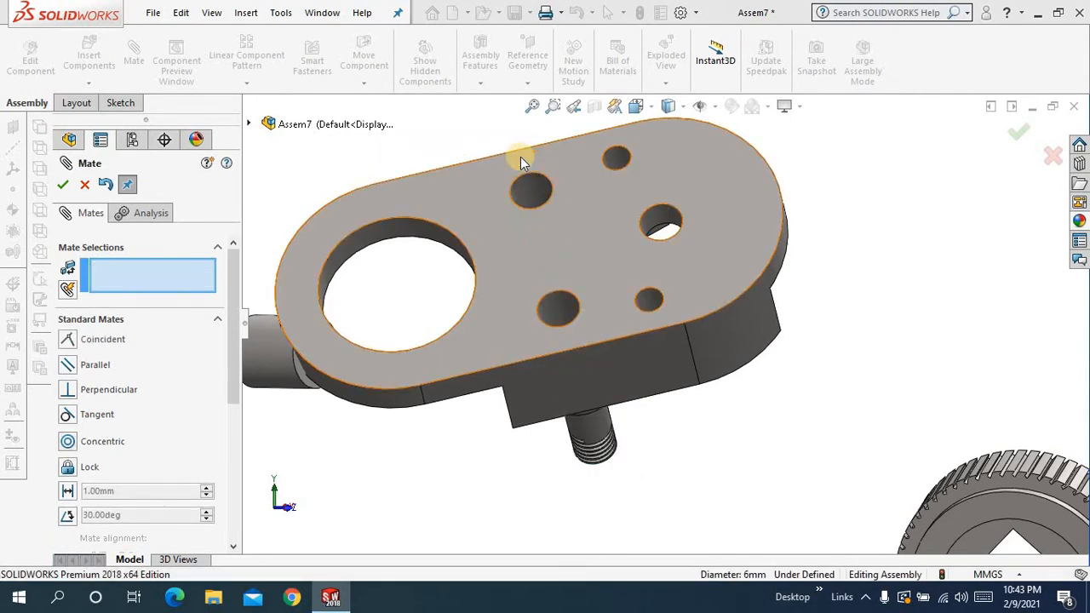
- Add a Coincident mate between Part4's slotted head face and the broad flat face of Part1
{"action": "scroll", "coordinate": [572, 425], "scroll_direction": "up", "scroll_amount": 1}
{"action": "middle_click_drag", "start_coordinate": [603, 372], "coordinate": [596, 413]}
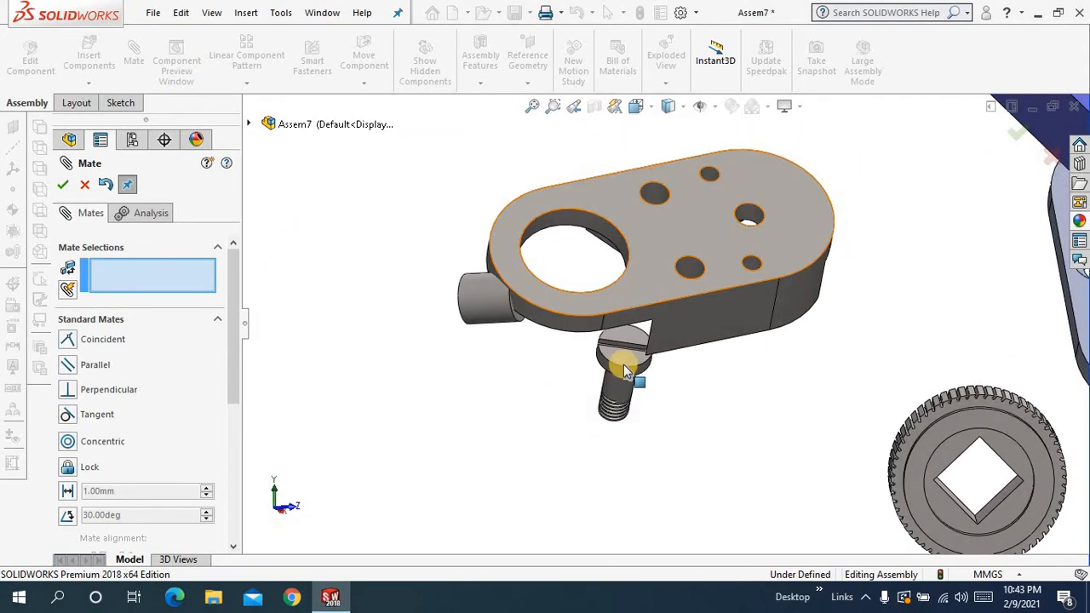
{"action": "left_click", "coordinate": [662, 236]}
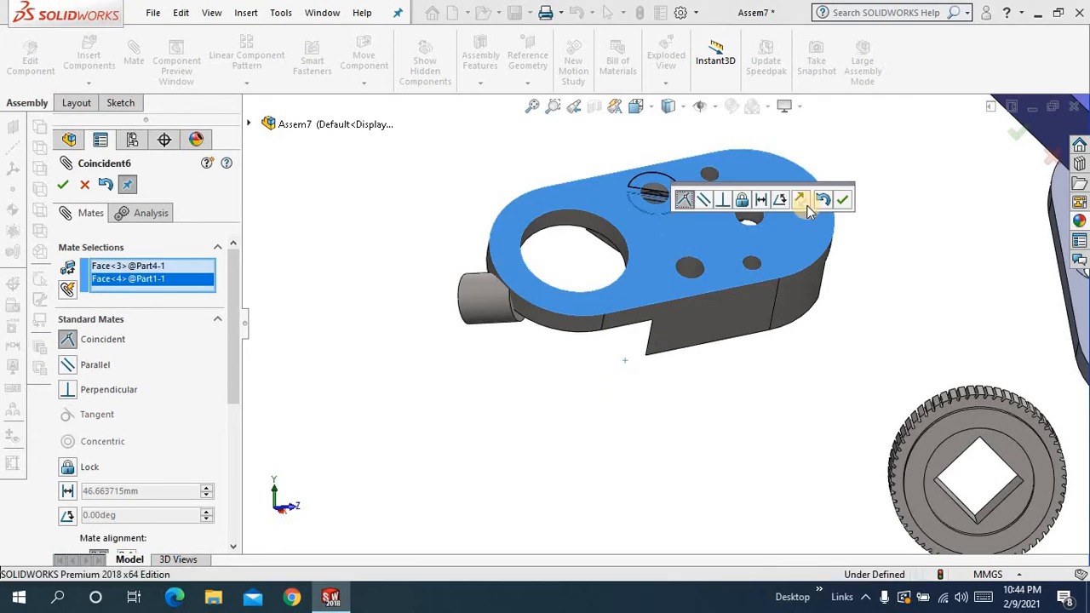
{"action": "key", "text": "Return"}
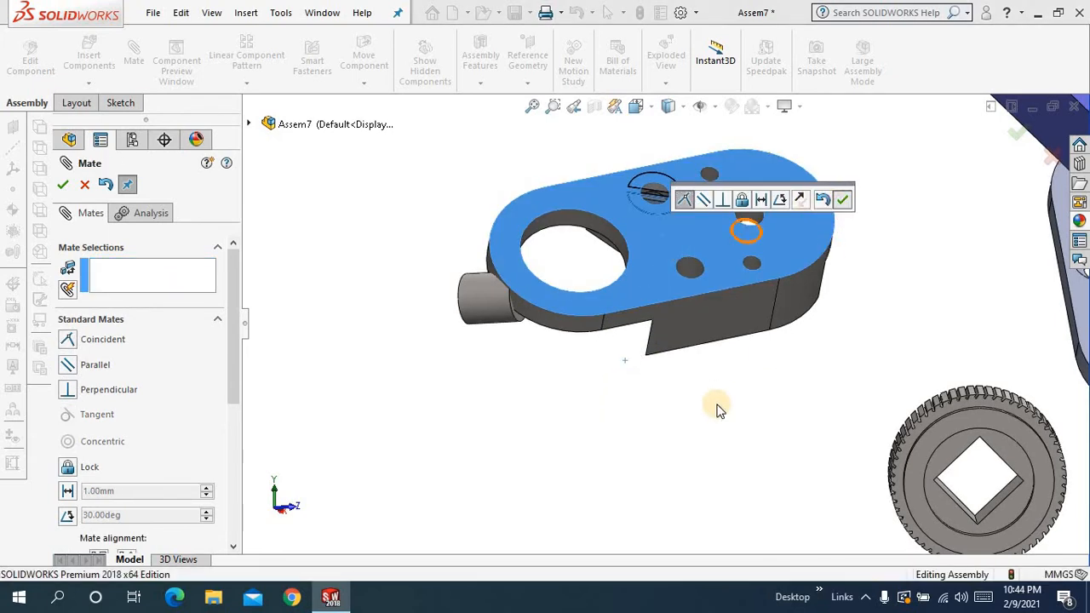
{"action": "middle_click_drag", "start_coordinate": [718, 407], "coordinate": [607, 228]}
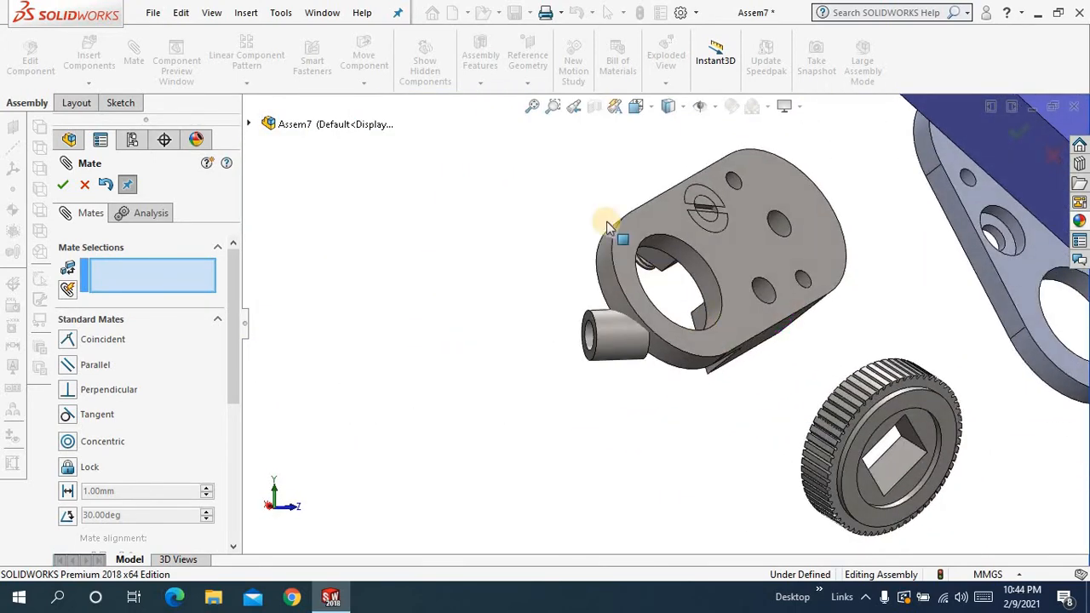
{"action": "left_click", "coordinate": [532, 106]}
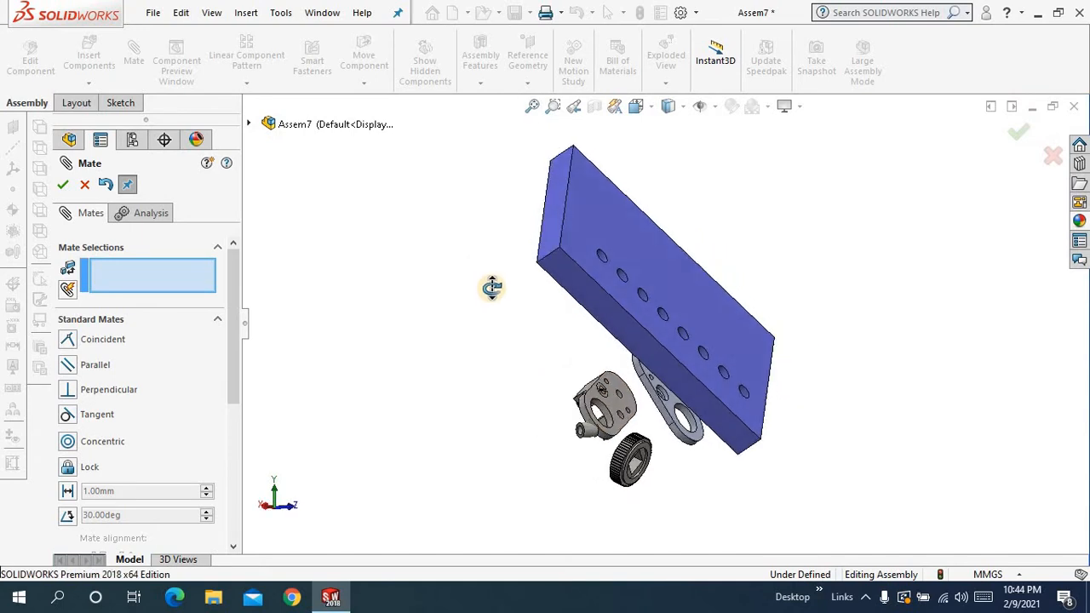
{"action": "middle_click_drag", "start_coordinate": [371, 279], "coordinate": [396, 334]}
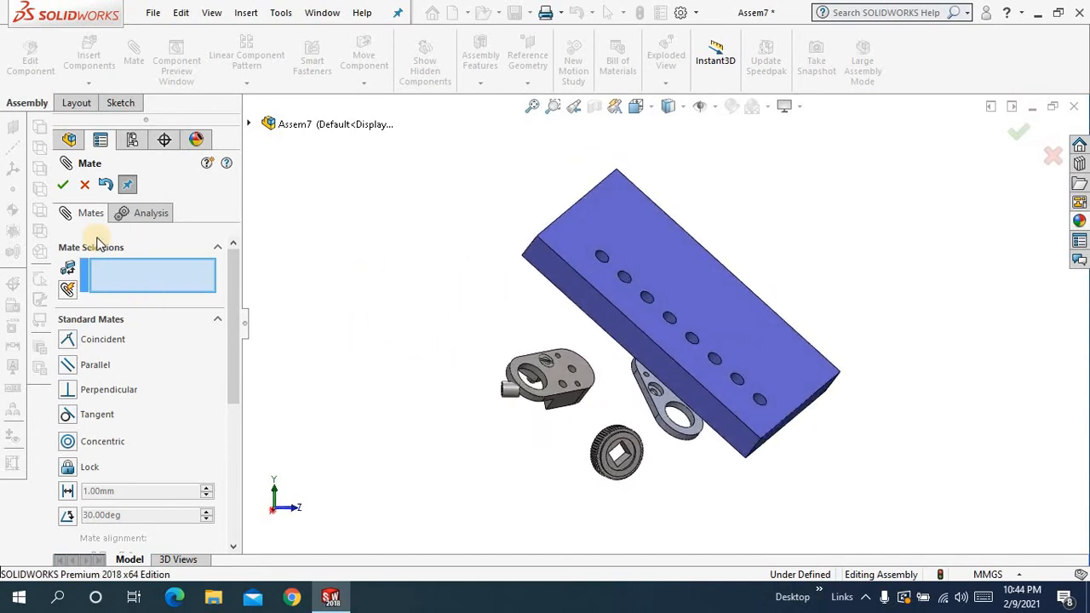
{"action": "left_click", "coordinate": [610, 453]}
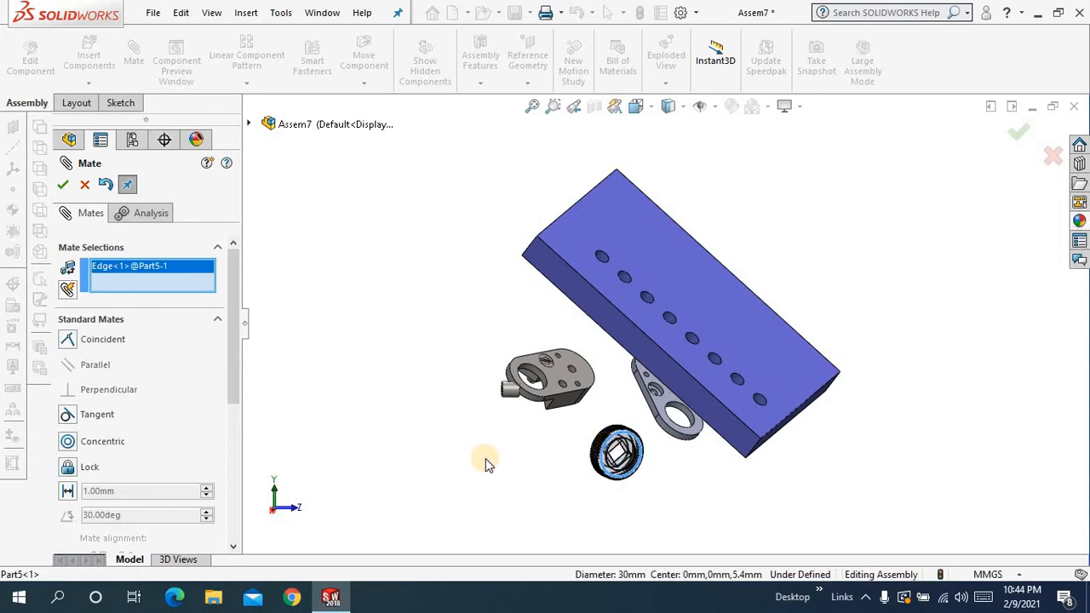
{"action": "right_click", "coordinate": [401, 329]}
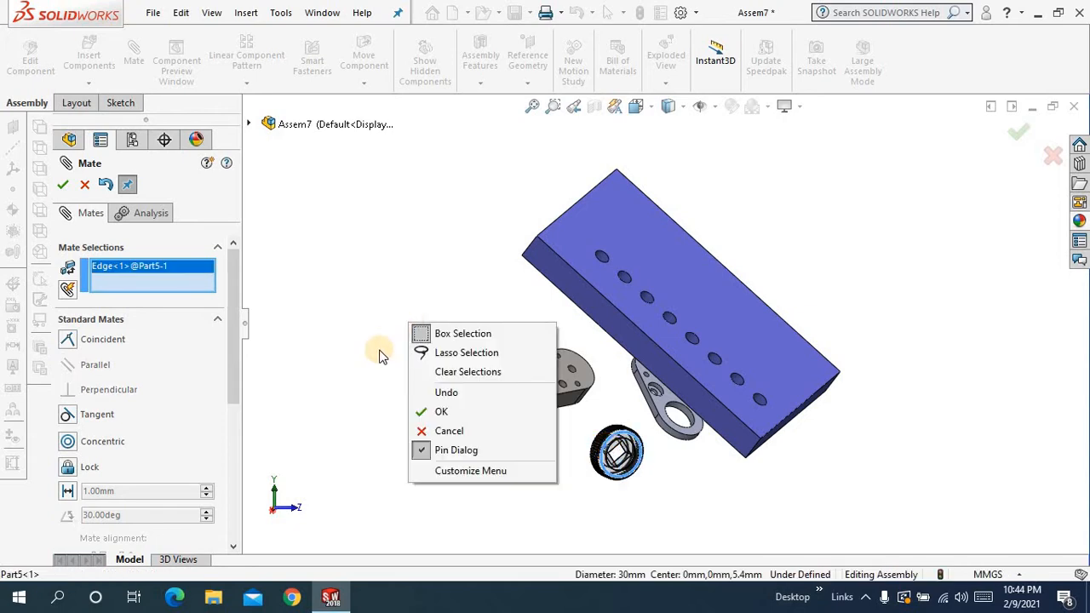
{"action": "left_click", "coordinate": [382, 352]}
{"action": "left_click", "coordinate": [67, 187]}
{"action": "left_click", "coordinate": [372, 354]}
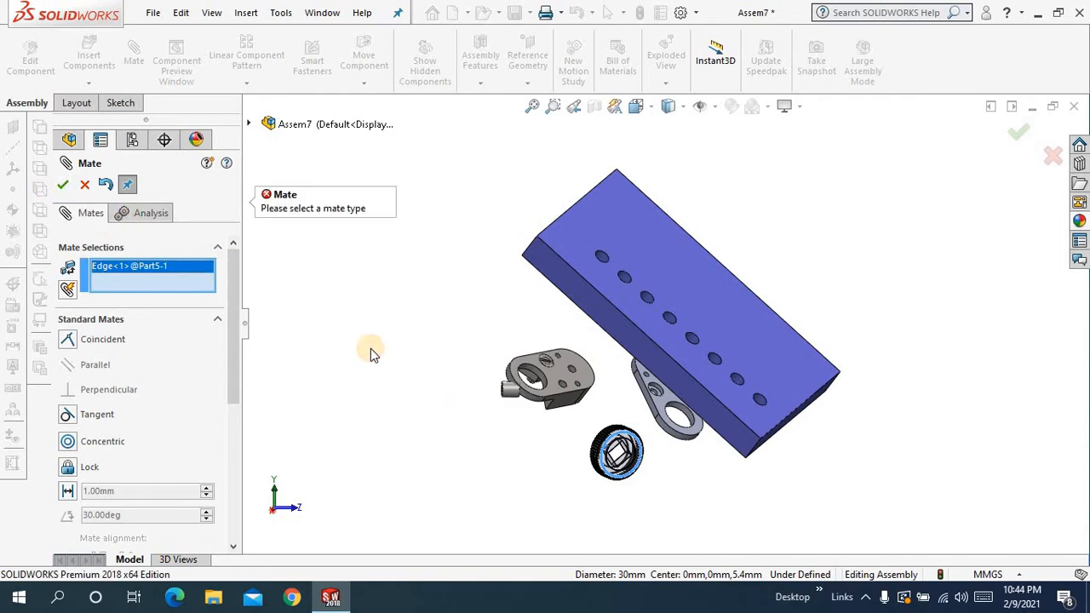
{"action": "left_click", "coordinate": [84, 184]}
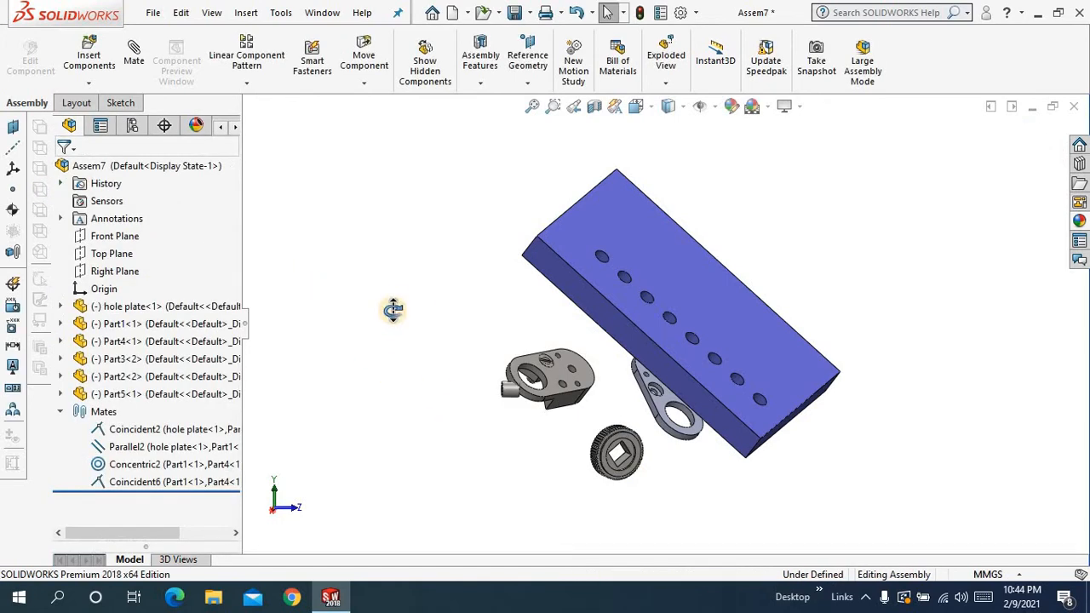
- Add a Lock mate between the outer face of Part3, the bushing, and the side face of Part1
{"action": "left_click", "coordinate": [686, 394]}
{"action": "scroll", "coordinate": [685, 393], "scroll_direction": "down", "scroll_amount": 5}
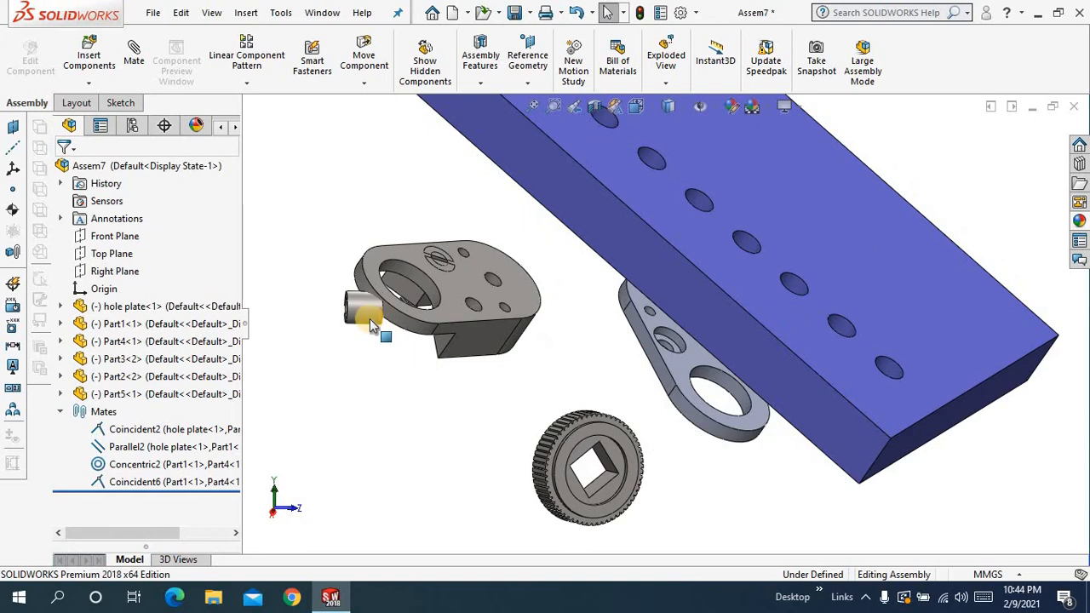
{"action": "left_click", "coordinate": [369, 318]}
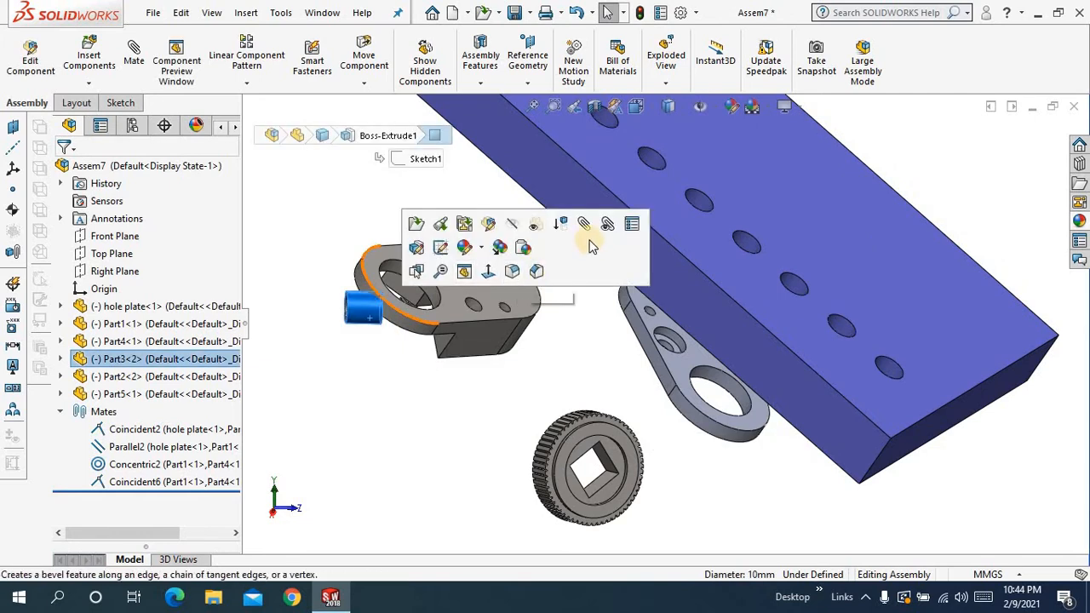
{"action": "key", "text": "m"}
{"action": "left_click", "coordinate": [476, 334]}
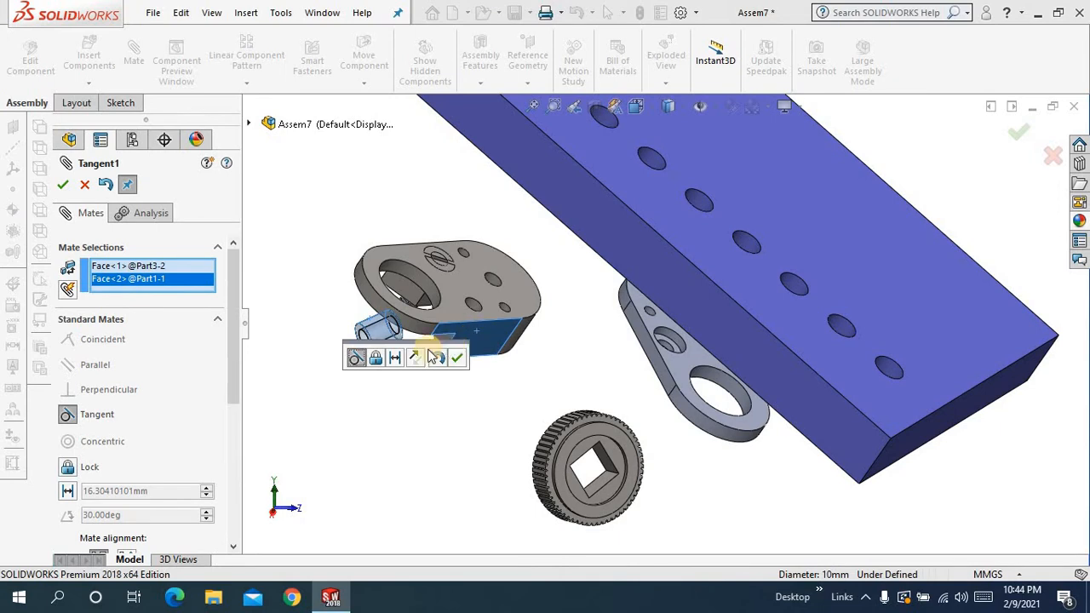
{"action": "left_click", "coordinate": [377, 358]}
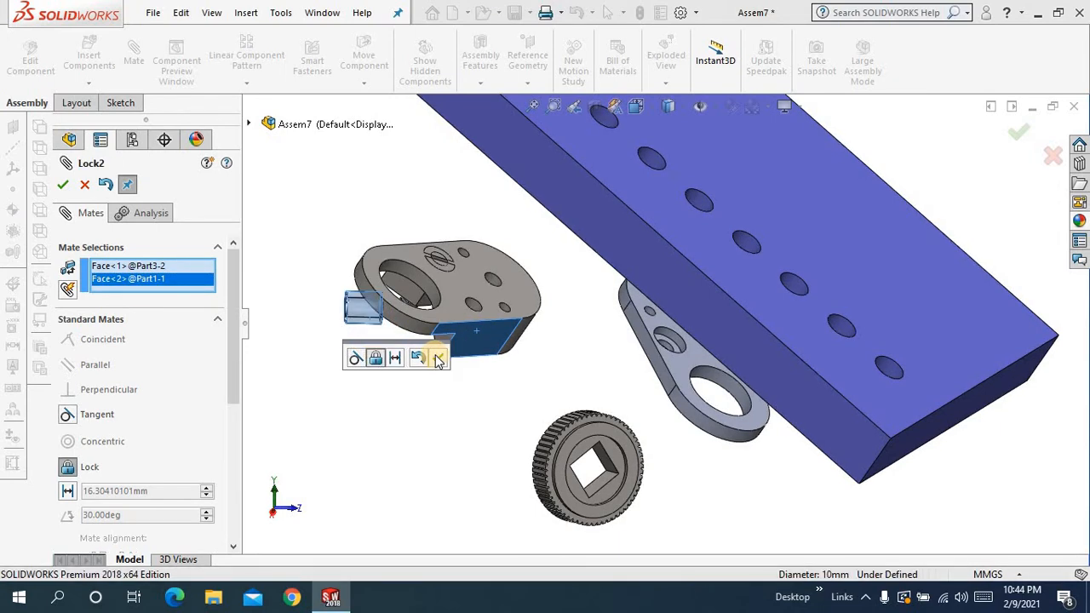
{"action": "left_click", "coordinate": [436, 358]}
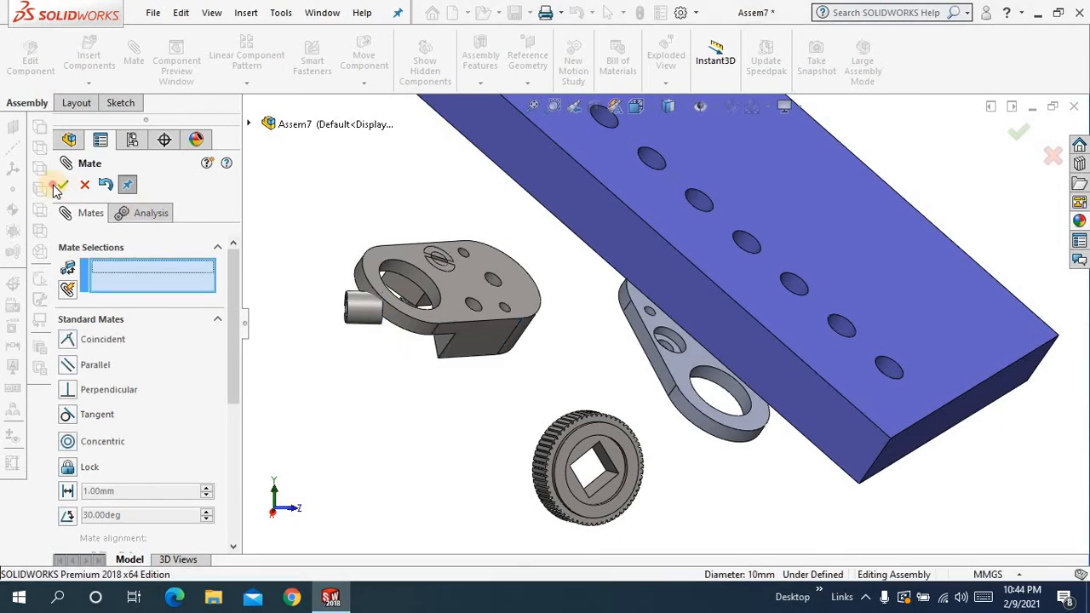
{"action": "left_click", "coordinate": [72, 189]}
- Move Part3 around to test how the Lock mate ties it to Part1
{"action": "middle_click_drag", "start_coordinate": [374, 388], "coordinate": [466, 315]}
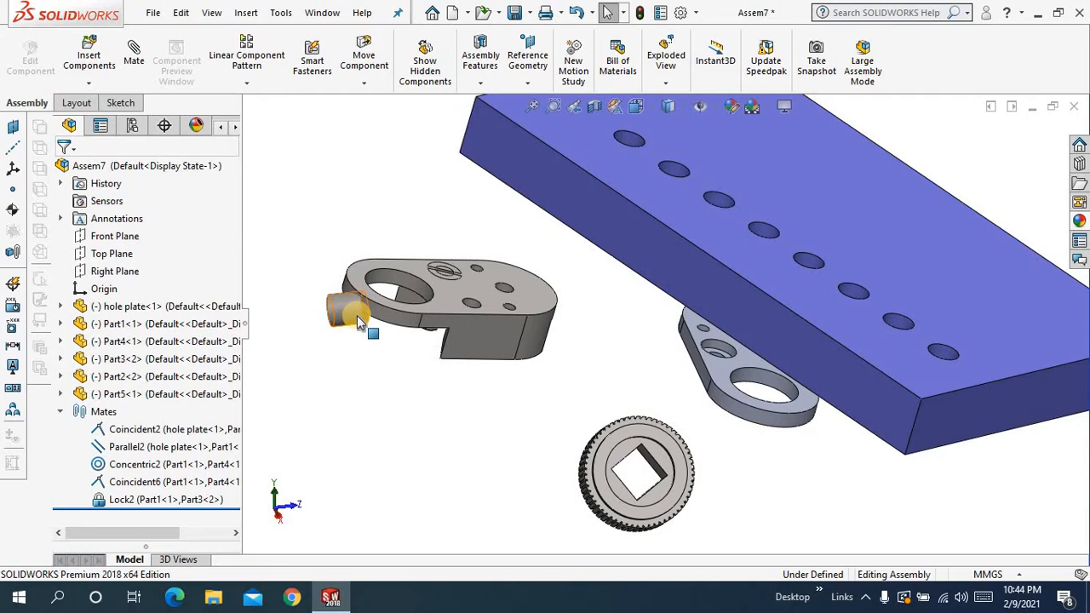
{"action": "left_click_drag", "start_coordinate": [357, 320], "coordinate": [375, 381]}
{"action": "left_click_drag", "start_coordinate": [345, 324], "coordinate": [375, 354]}
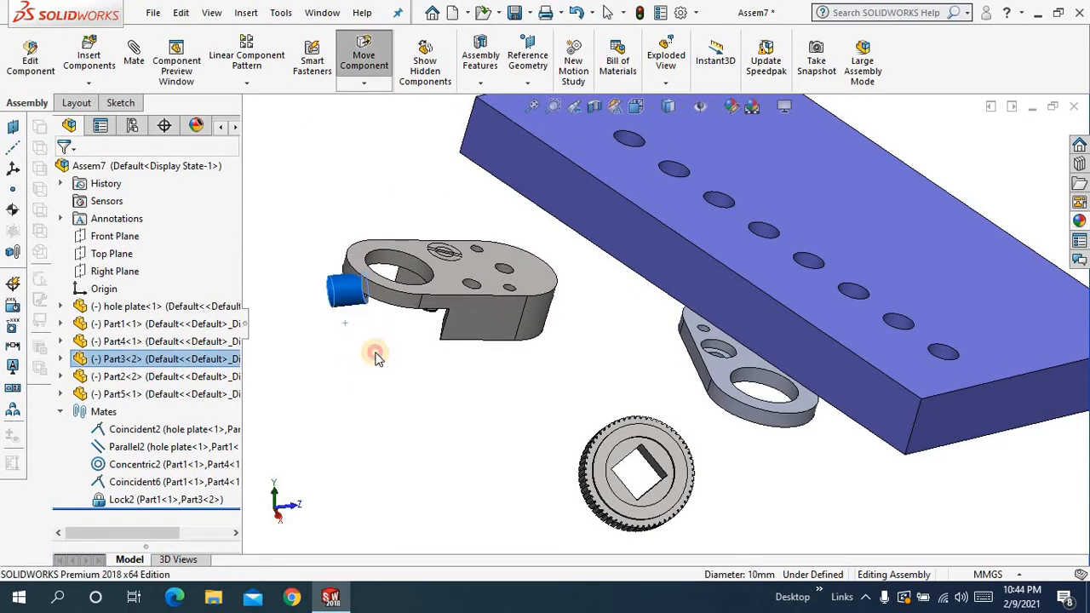
{"action": "left_click_drag", "start_coordinate": [348, 304], "coordinate": [346, 276]}
{"action": "left_click", "coordinate": [388, 340]}
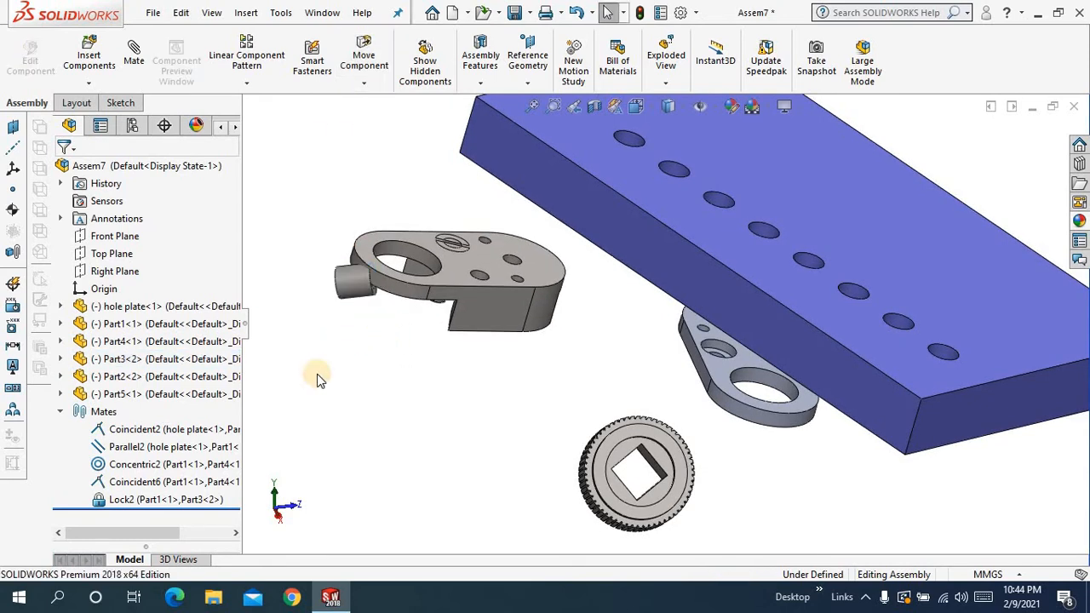
- Delete the Lock mate between Part1 and Part3, and move Part3 away to a free spot beside the wrench jaw
{"action": "right_click", "coordinate": [136, 500]}
{"action": "left_click", "coordinate": [170, 383]}
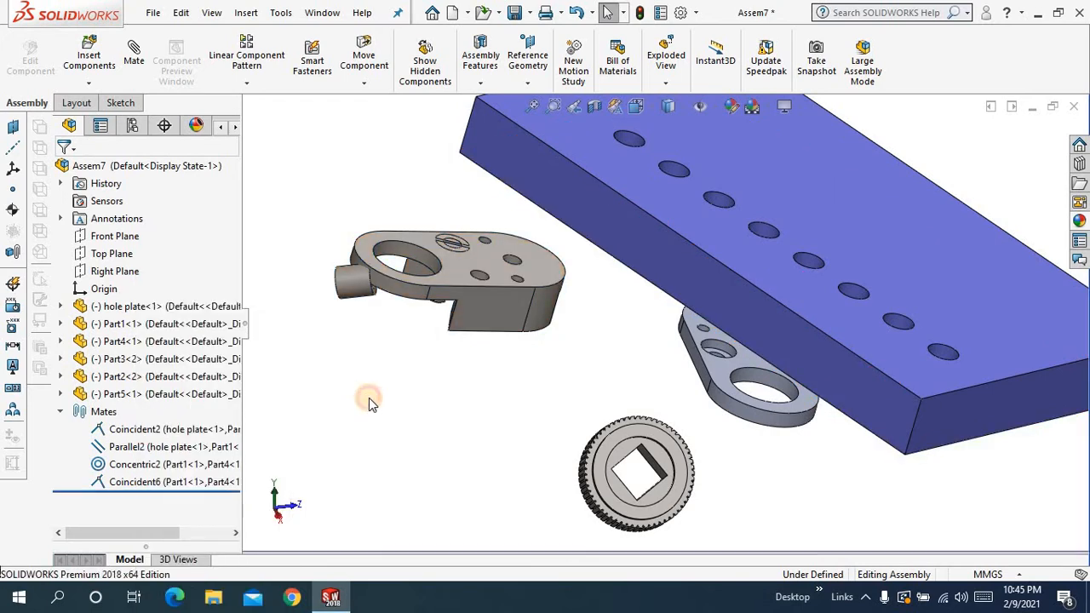
{"action": "left_click_drag", "start_coordinate": [350, 293], "coordinate": [401, 375]}
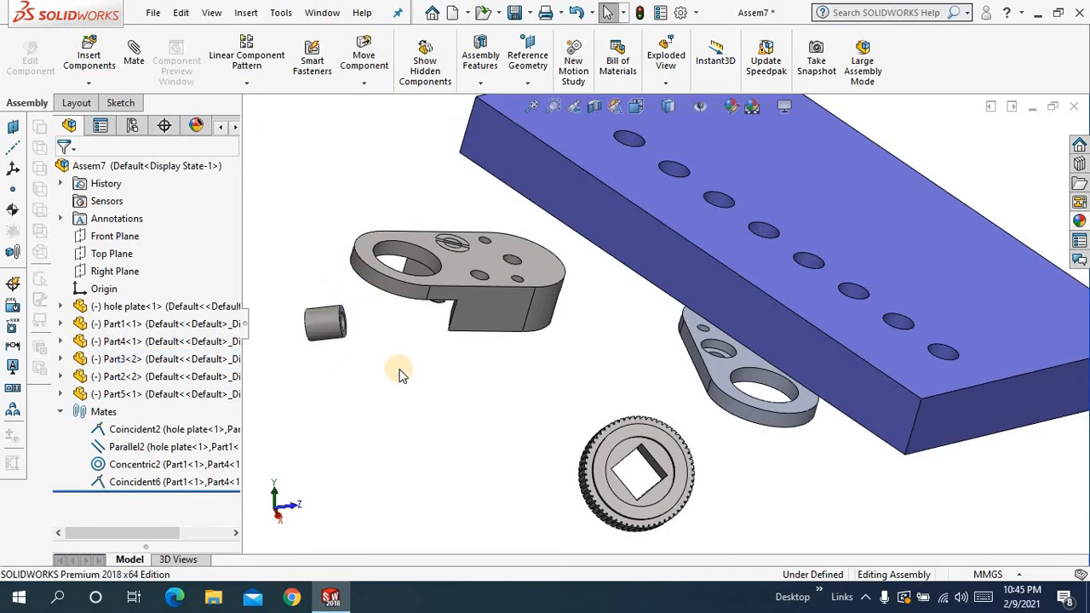
{"action": "key", "text": "f"}
{"action": "scroll", "coordinate": [458, 352], "scroll_direction": "up", "scroll_amount": 2}
{"action": "scroll", "coordinate": [479, 371], "scroll_direction": "down", "scroll_amount": 1}
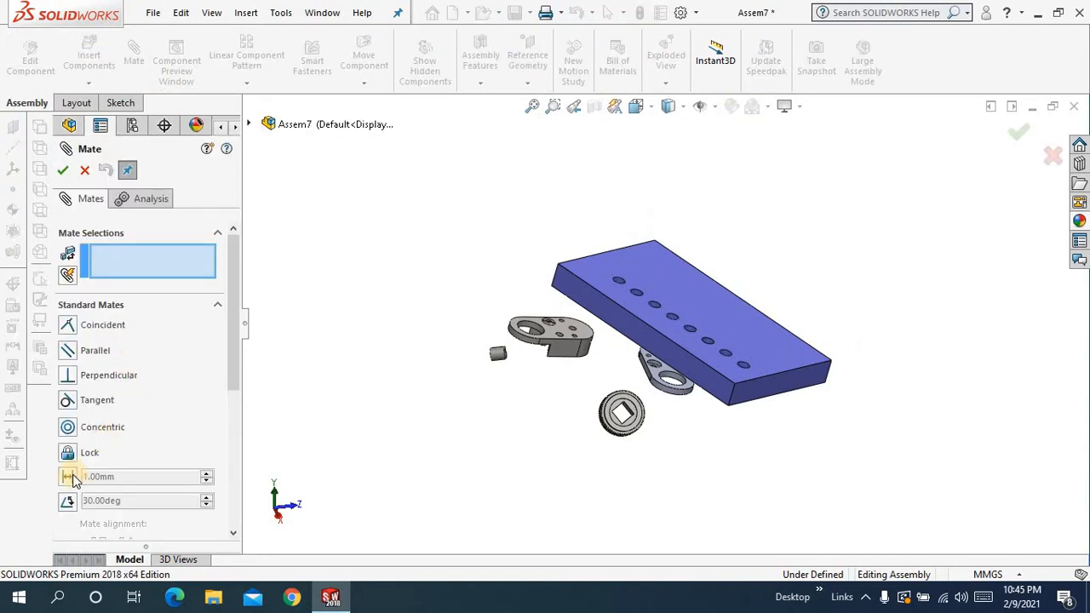
{"action": "middle_click_drag", "start_coordinate": [355, 405], "coordinate": [337, 428]}
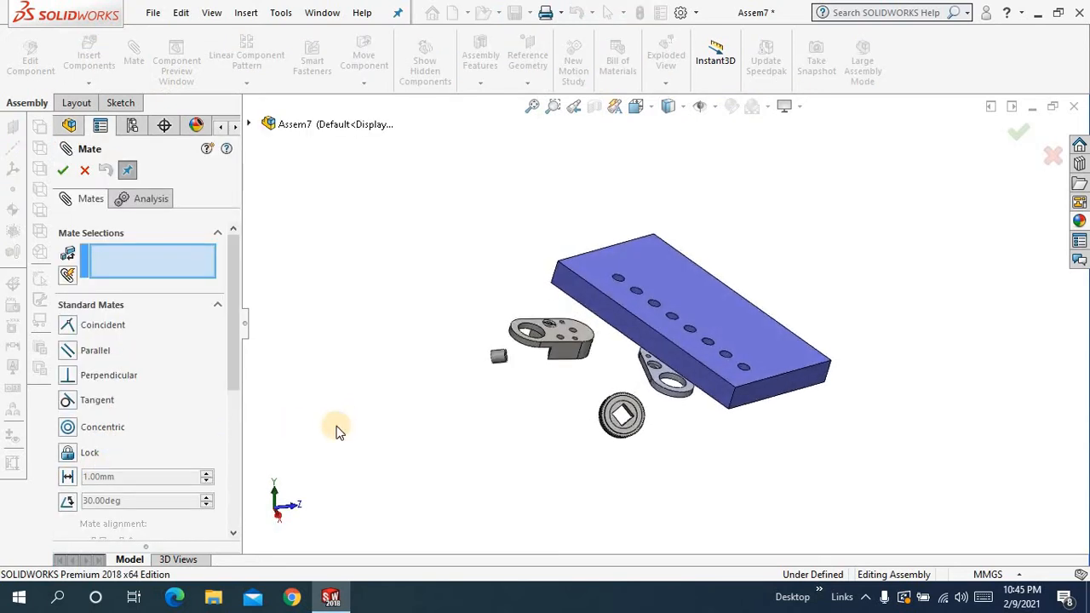
{"action": "scroll", "coordinate": [341, 421], "scroll_direction": "up", "scroll_amount": 1}
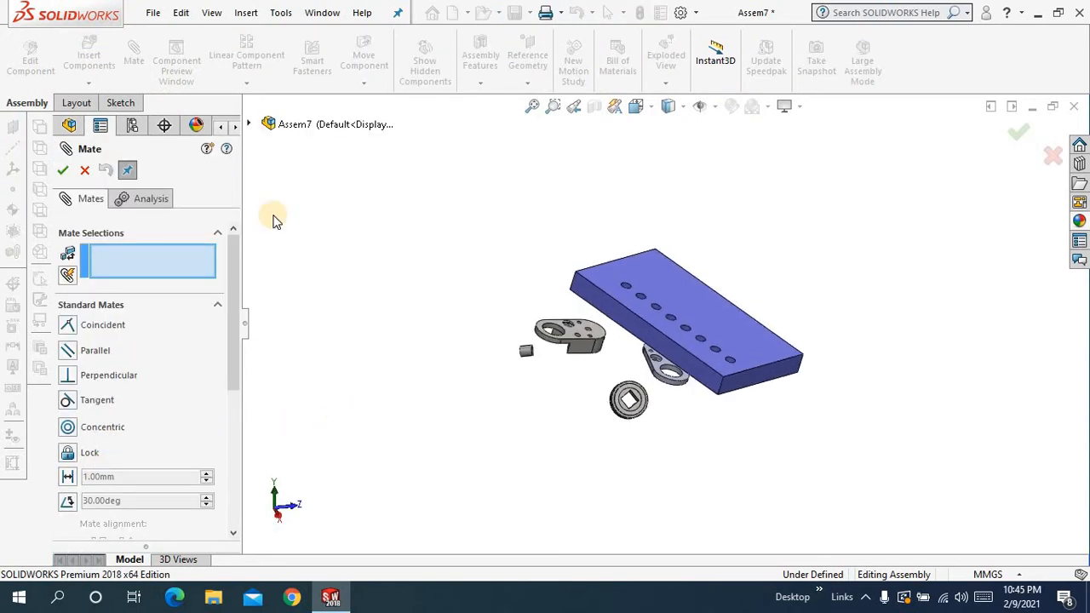
{"action": "left_click", "coordinate": [61, 171]}
- Insert a second hole plate from the wrenh parts folder and place it beside the end of the first plate
{"action": "left_click", "coordinate": [88, 58]}
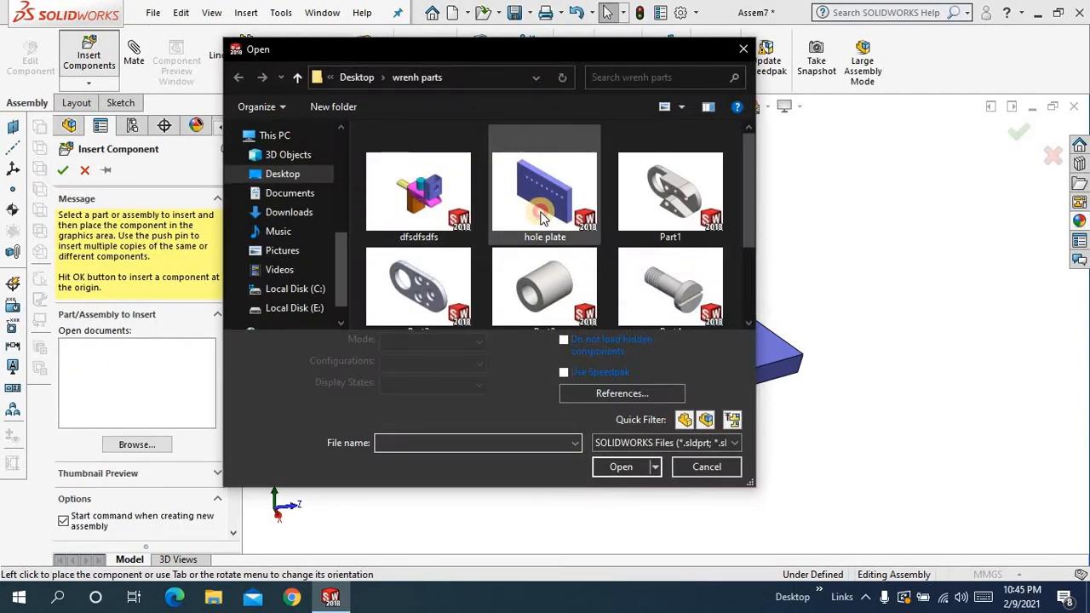
{"action": "left_click", "coordinate": [541, 208]}
{"action": "left_click", "coordinate": [620, 465]}
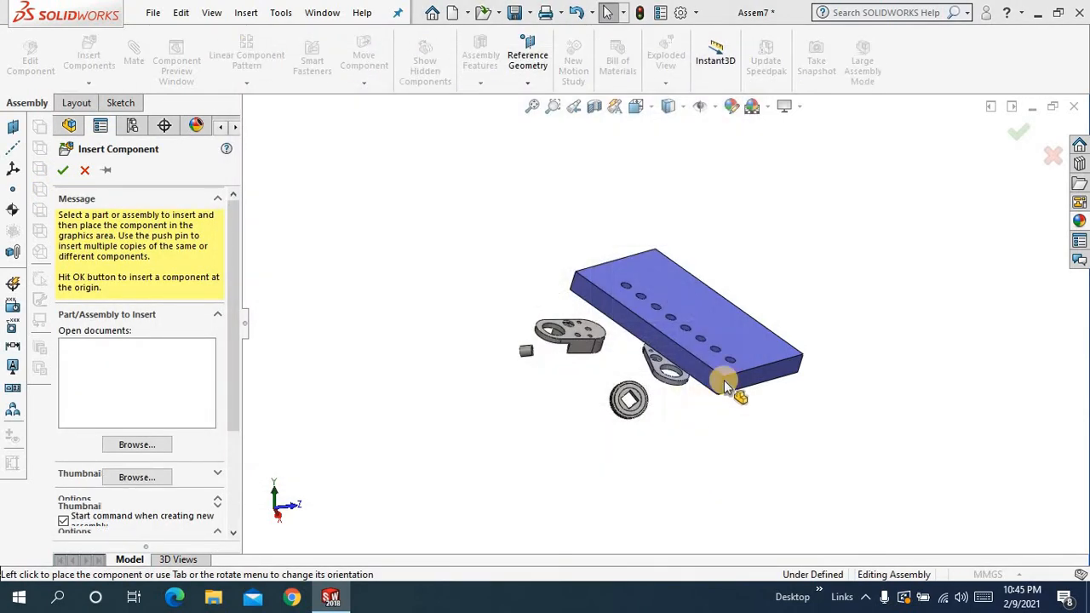
{"action": "left_click", "coordinate": [729, 361]}
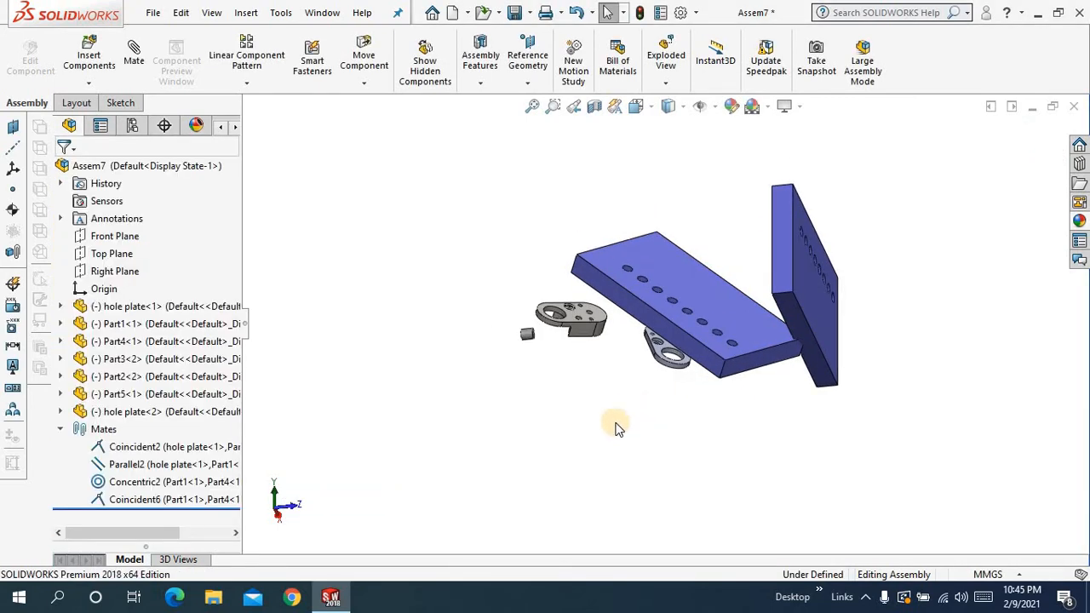
- Try Coincident and Parallel mates between the narrow end face of the second hole plate and the long side face of the first
{"action": "scroll", "coordinate": [607, 423], "scroll_direction": "down", "scroll_amount": 1}
{"action": "scroll", "coordinate": [608, 423], "scroll_direction": "up", "scroll_amount": 1}
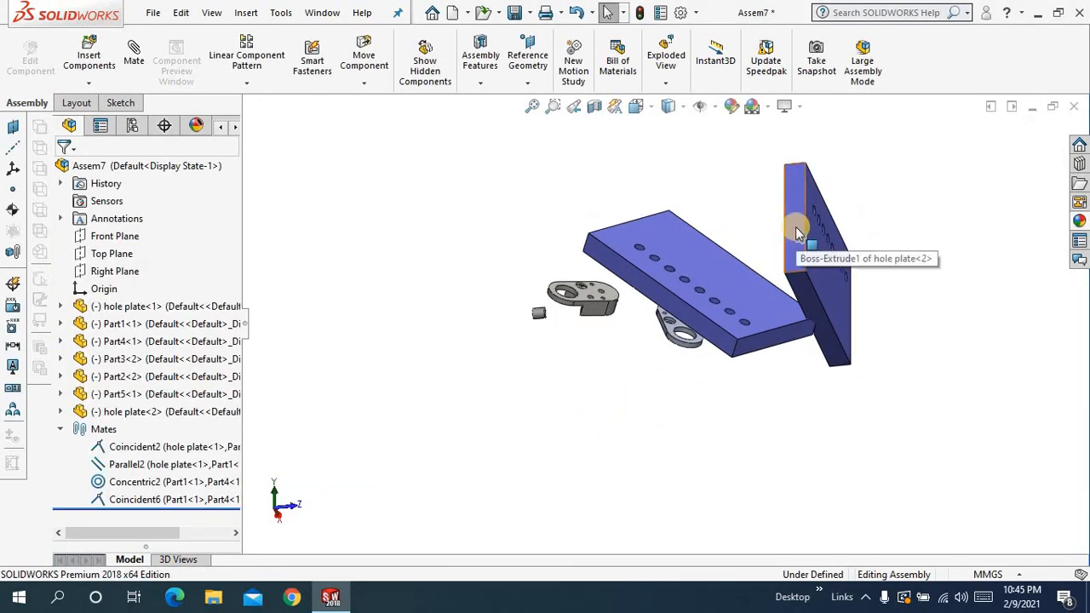
{"action": "left_click", "coordinate": [796, 231]}
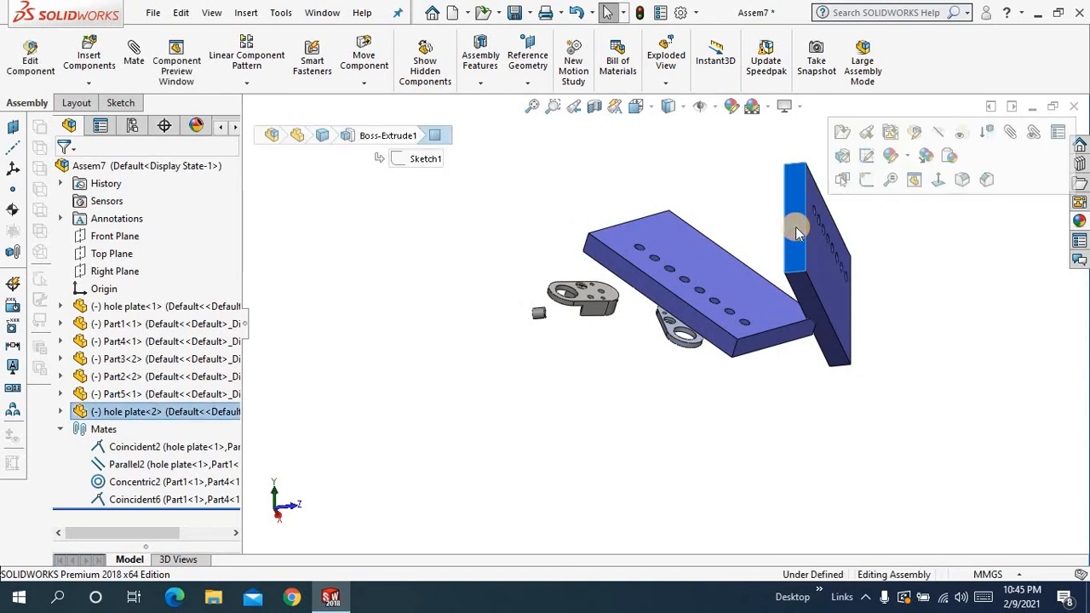
{"action": "left_click", "coordinate": [685, 319]}
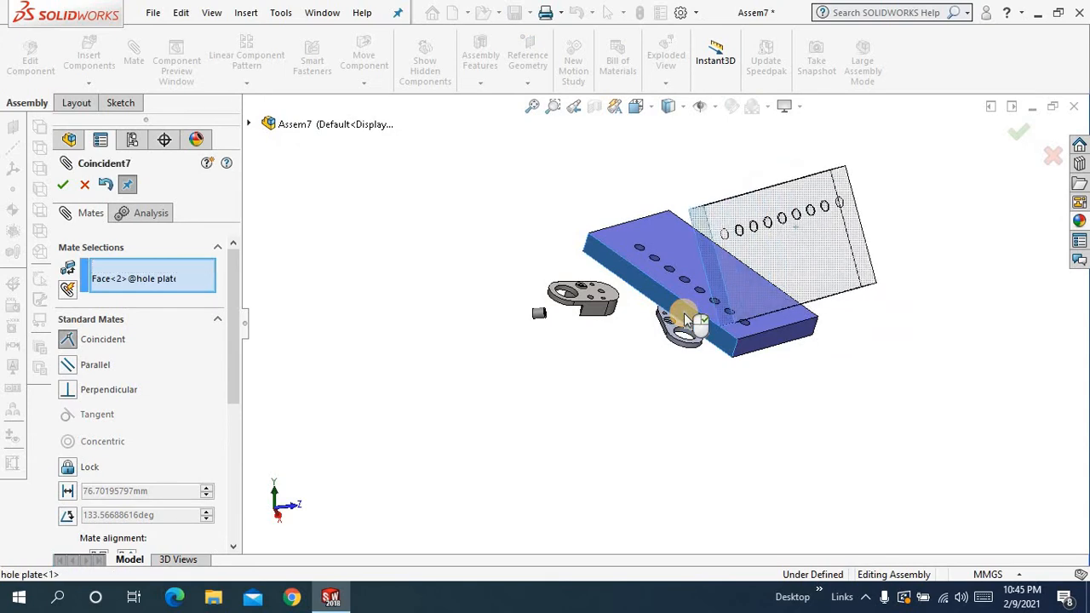
{"action": "left_click", "coordinate": [725, 294]}
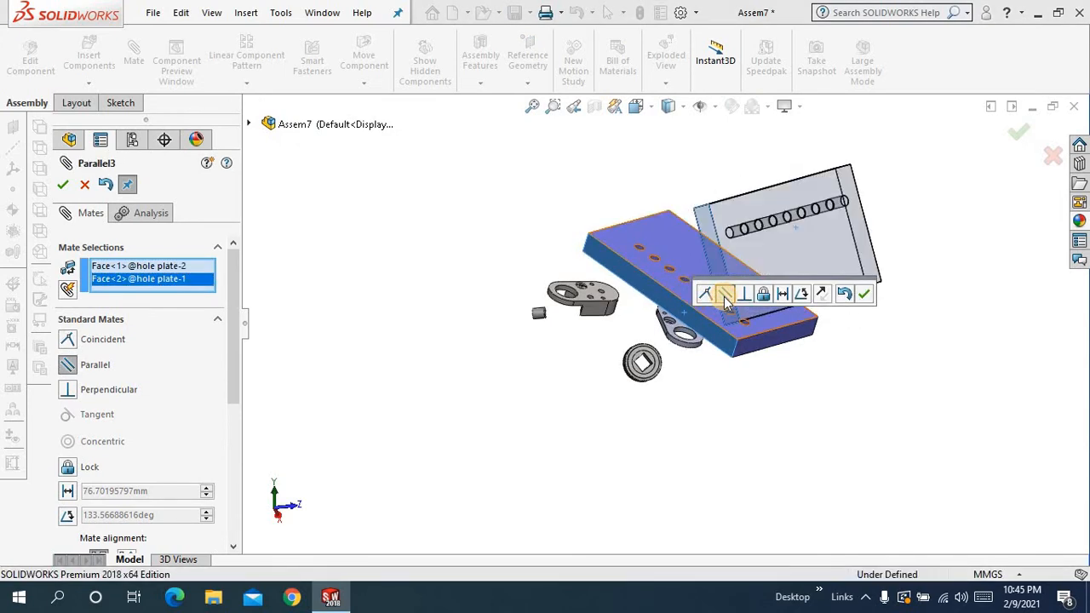
{"action": "left_click", "coordinate": [705, 295]}
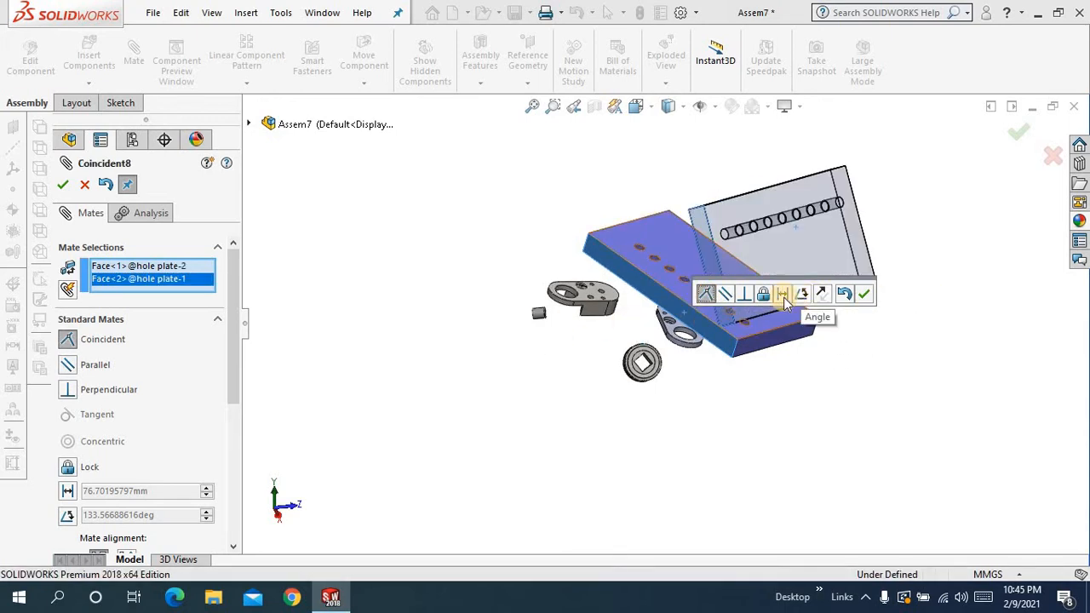
{"action": "left_click", "coordinate": [841, 298]}
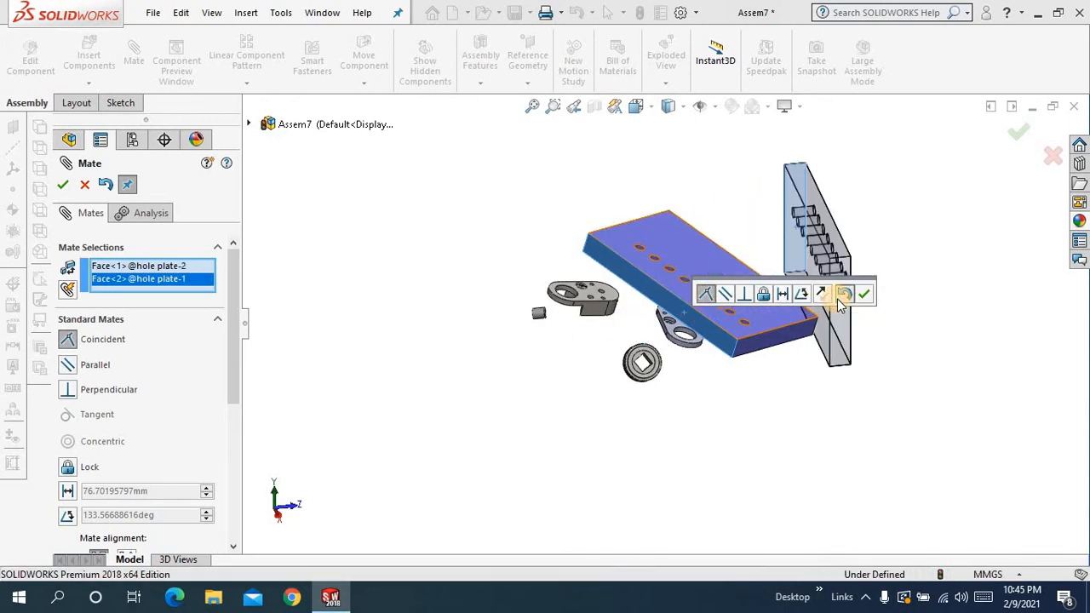
{"action": "left_click", "coordinate": [864, 293]}
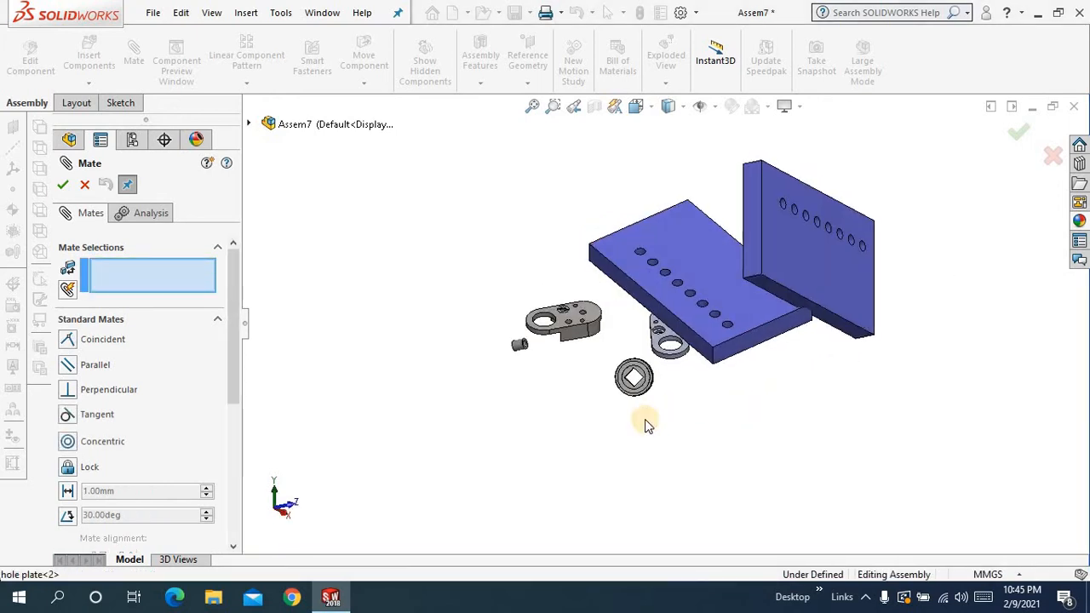
- Add a Coincident mate between the lower long edge of the second hole plate and the upper long edge of the first
{"action": "left_click", "coordinate": [775, 299]}
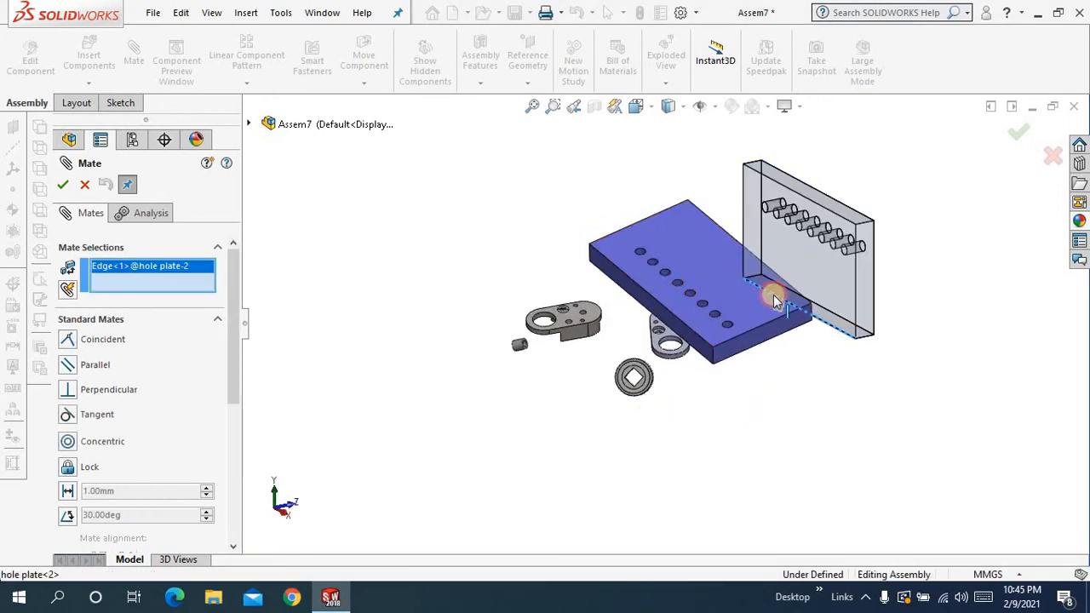
{"action": "left_click", "coordinate": [691, 338]}
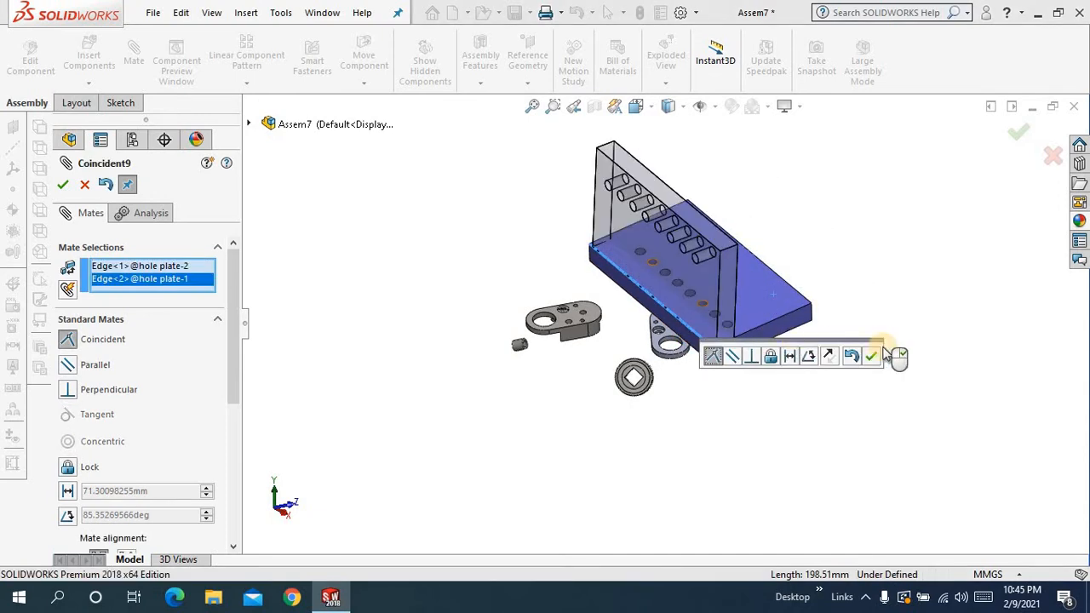
{"action": "left_click", "coordinate": [870, 357]}
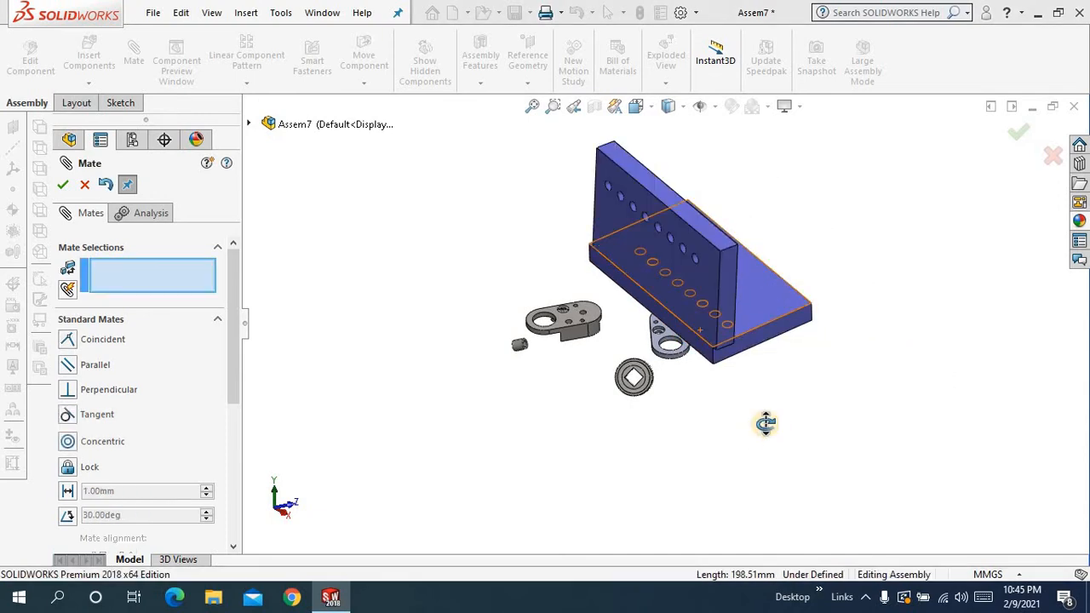
{"action": "middle_click_drag", "start_coordinate": [765, 423], "coordinate": [766, 400]}
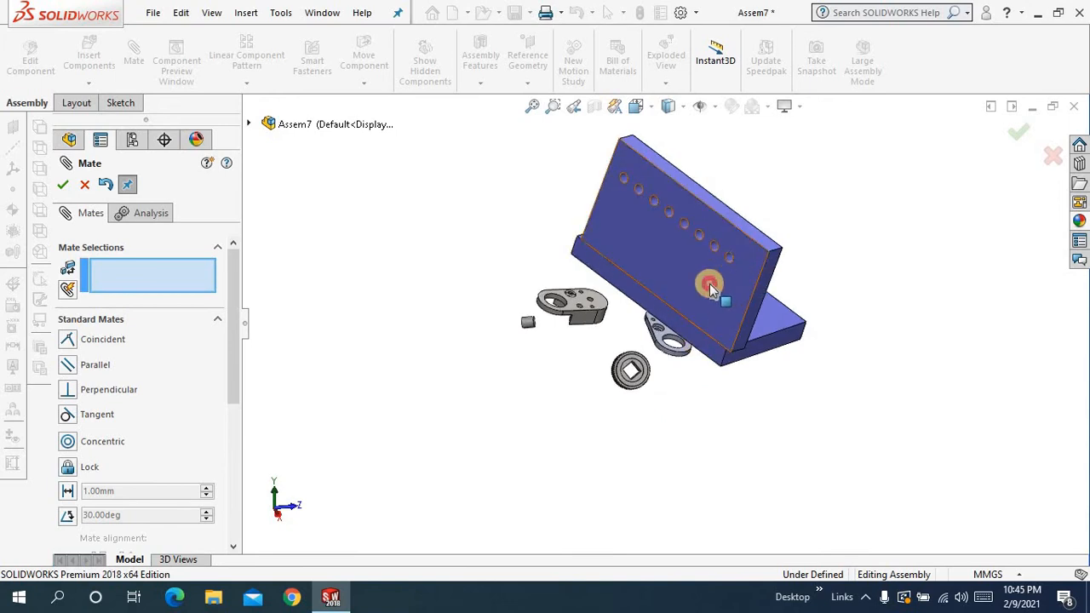
- Add a Coincident mate between the end faces of the two hole plates so their ends sit flush
{"action": "middle_click_drag", "start_coordinate": [711, 288], "coordinate": [751, 357]}
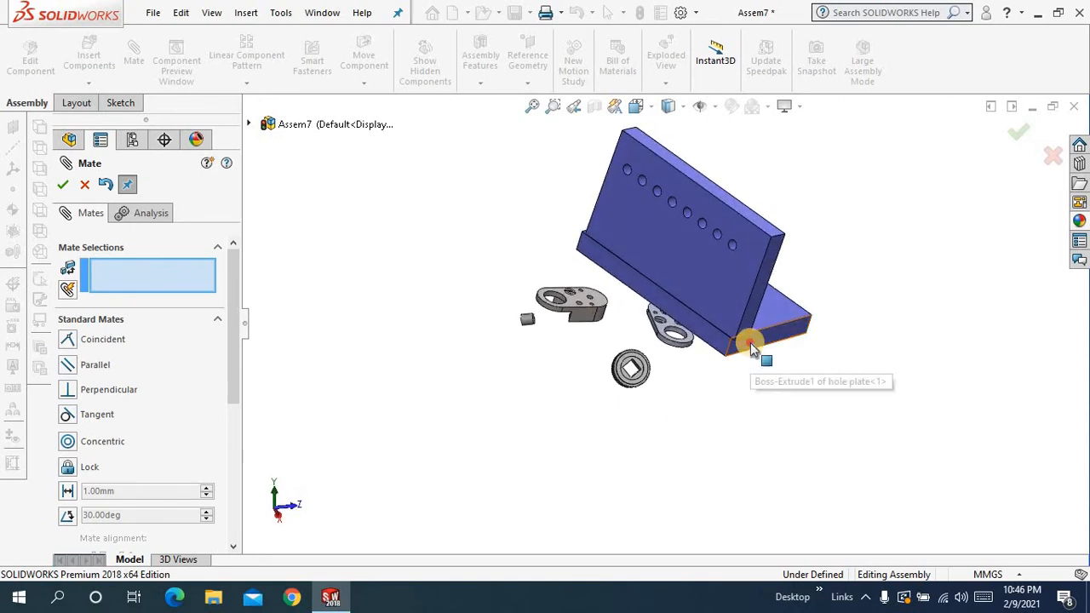
{"action": "left_click", "coordinate": [752, 349]}
{"action": "left_click", "coordinate": [766, 325]}
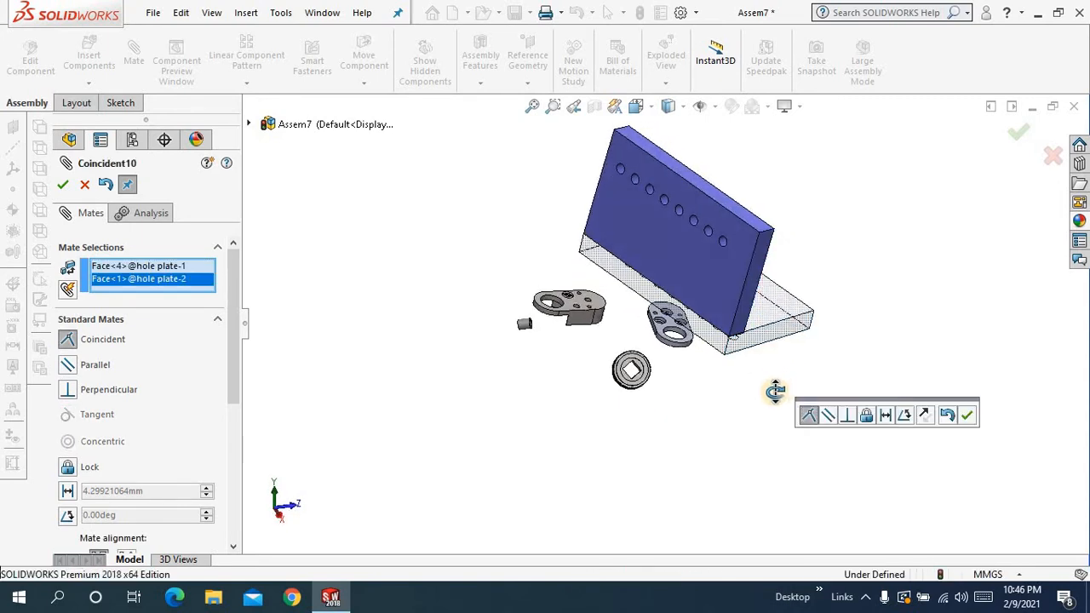
{"action": "left_click", "coordinate": [970, 415]}
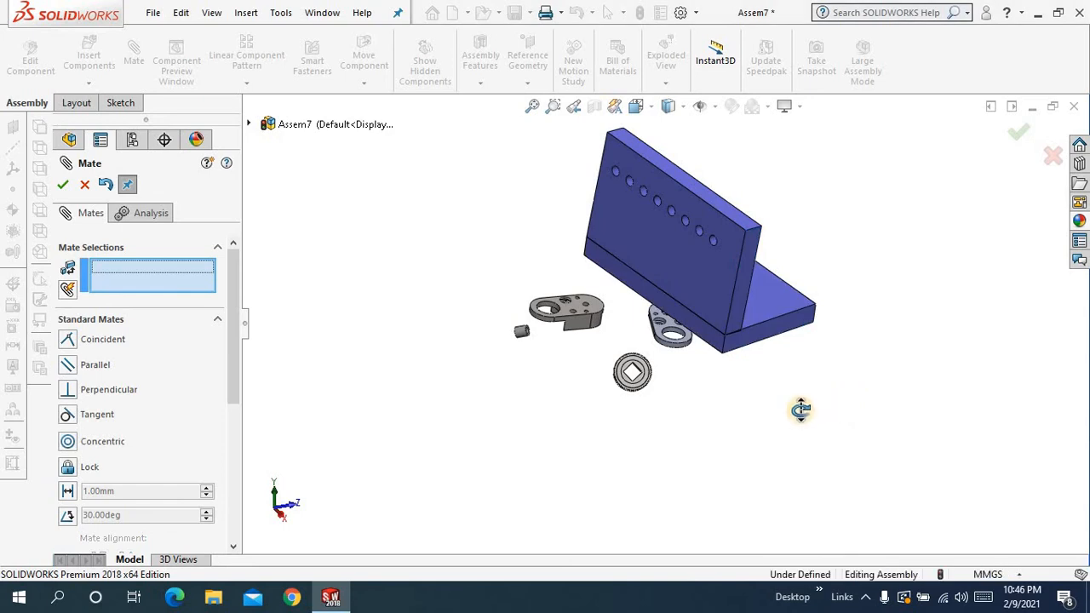
- Finish mating and fix the first hole plate in place
{"action": "middle_click_drag", "start_coordinate": [800, 409], "coordinate": [676, 275]}
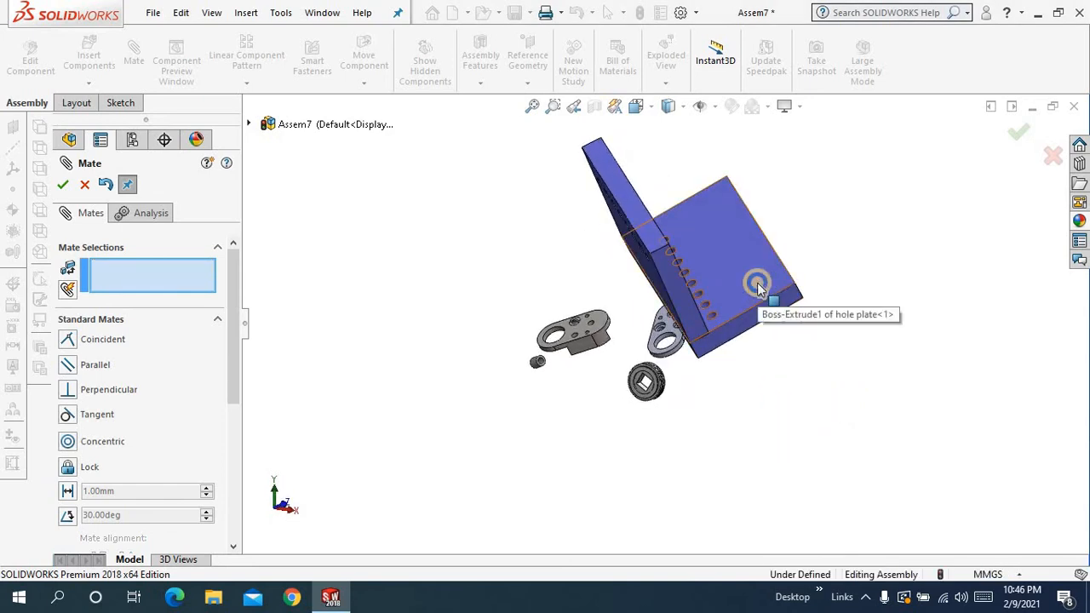
{"action": "right_click", "coordinate": [760, 287]}
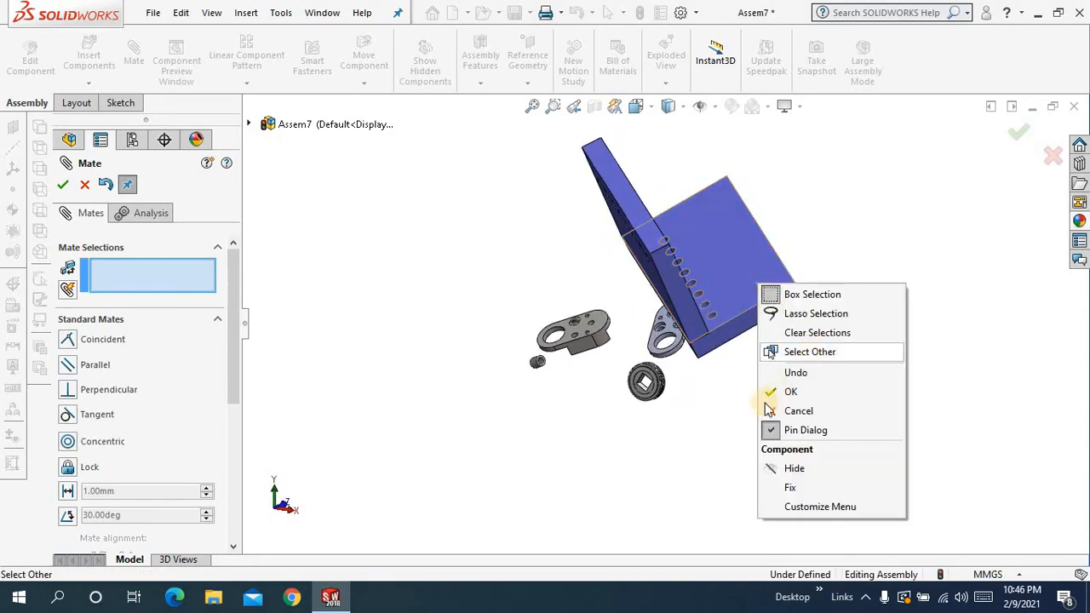
{"action": "key", "text": "Escape"}
{"action": "left_click_drag", "start_coordinate": [680, 265], "coordinate": [674, 265]}
{"action": "left_click", "coordinate": [64, 186]}
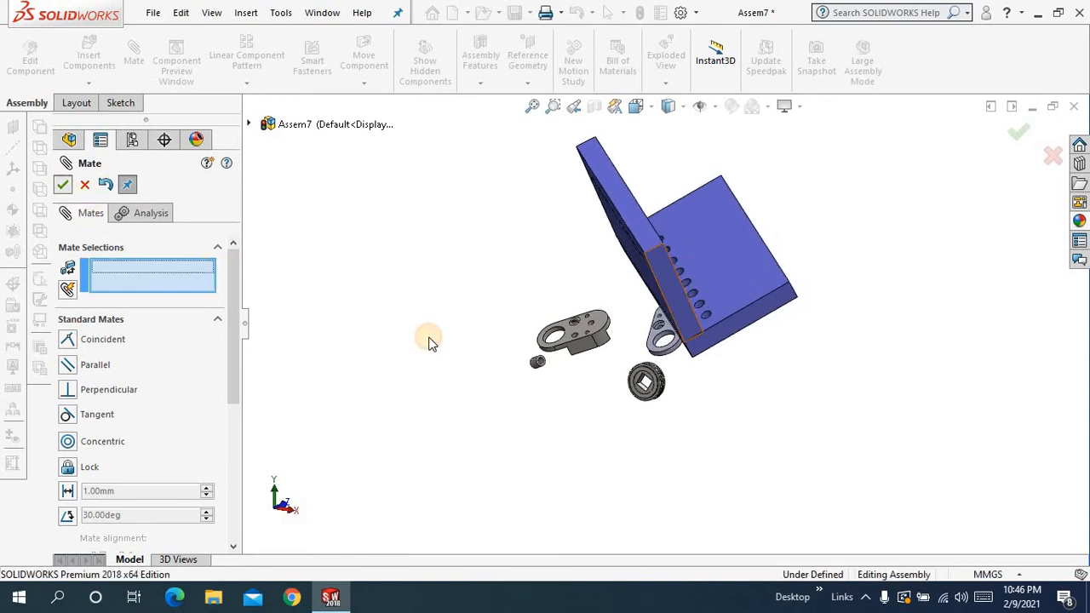
{"action": "middle_click_drag", "start_coordinate": [476, 380], "coordinate": [788, 328]}
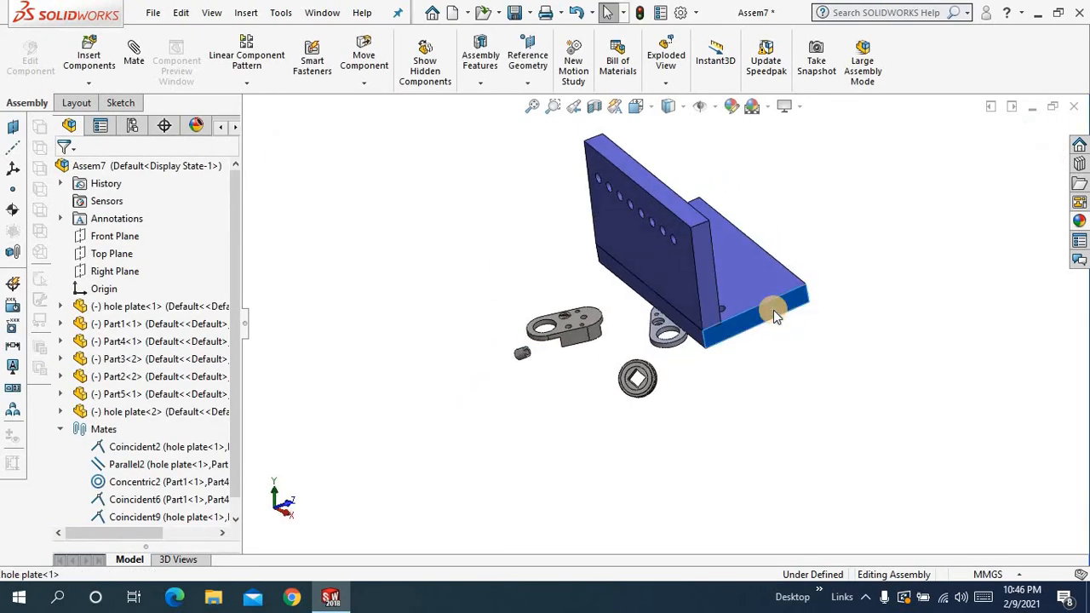
{"action": "right_click", "coordinate": [769, 301]}
{"action": "left_click", "coordinate": [805, 252]}
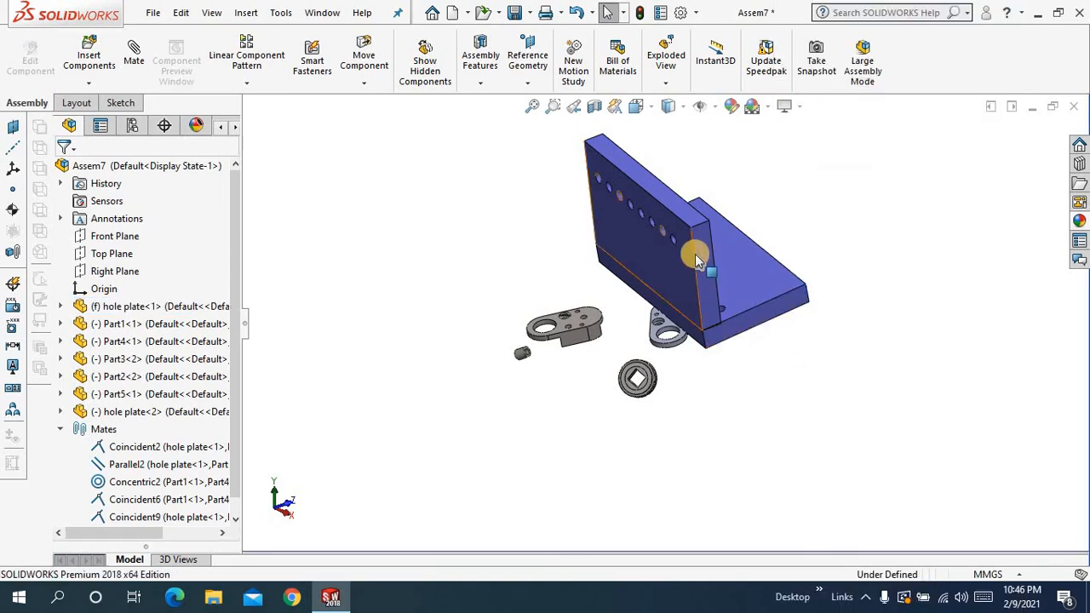
- Swing the second hole plate about the shared edge away from the fixed plate
{"action": "left_click_drag", "start_coordinate": [699, 241], "coordinate": [558, 273]}
{"action": "middle_click_drag", "start_coordinate": [513, 303], "coordinate": [539, 288]}
{"action": "left_click", "coordinate": [532, 111]}
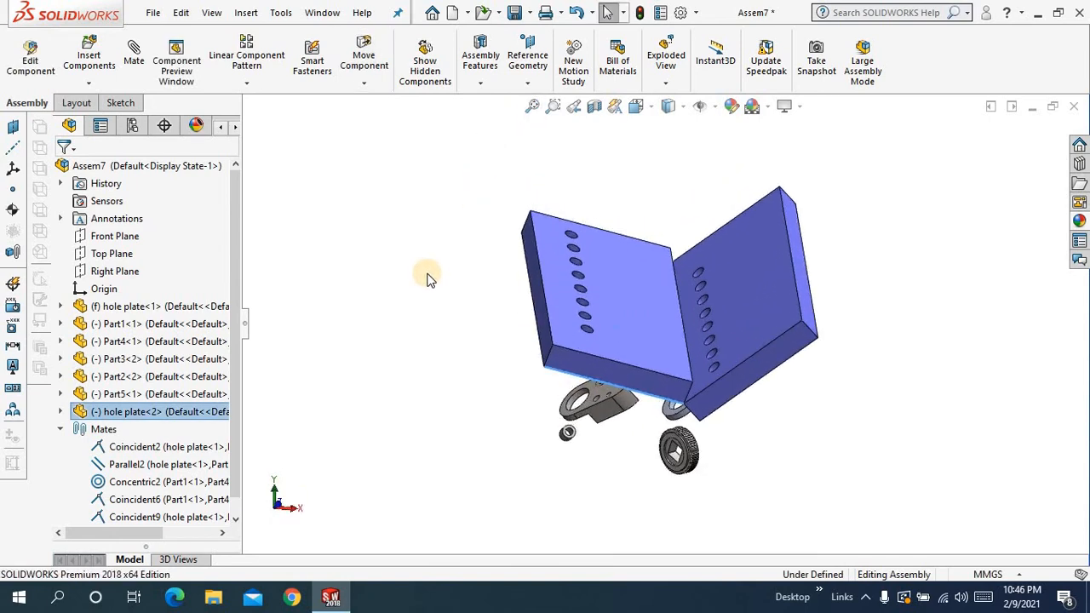
{"action": "middle_click_drag", "start_coordinate": [428, 278], "coordinate": [469, 269]}
- Add a 45-degree Angle mate between the large drilled faces of the second and the first hole plate
{"action": "left_click", "coordinate": [627, 306]}
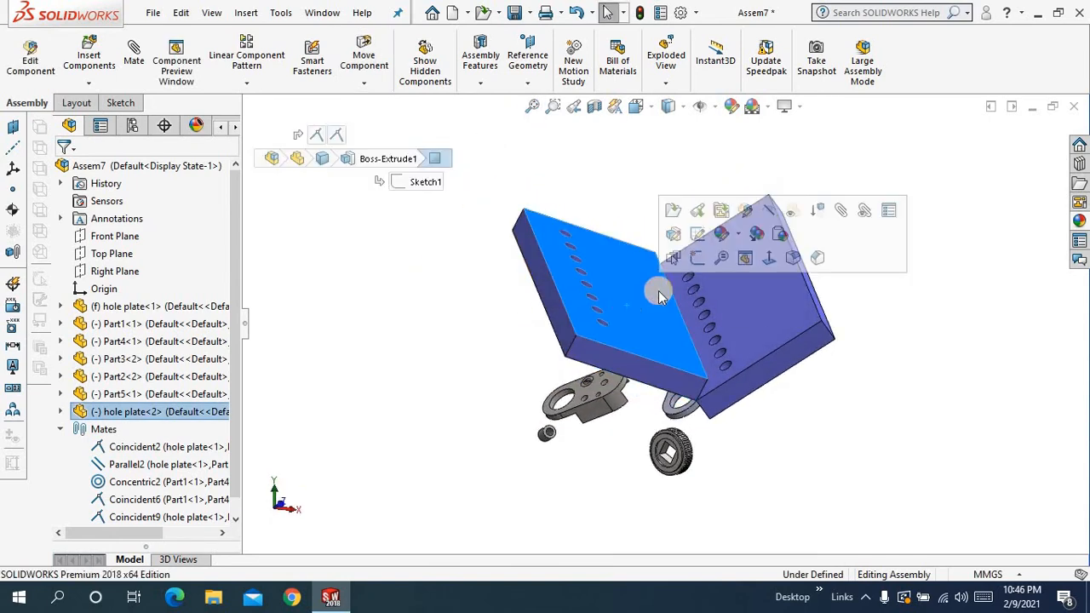
{"action": "left_click", "coordinate": [841, 212]}
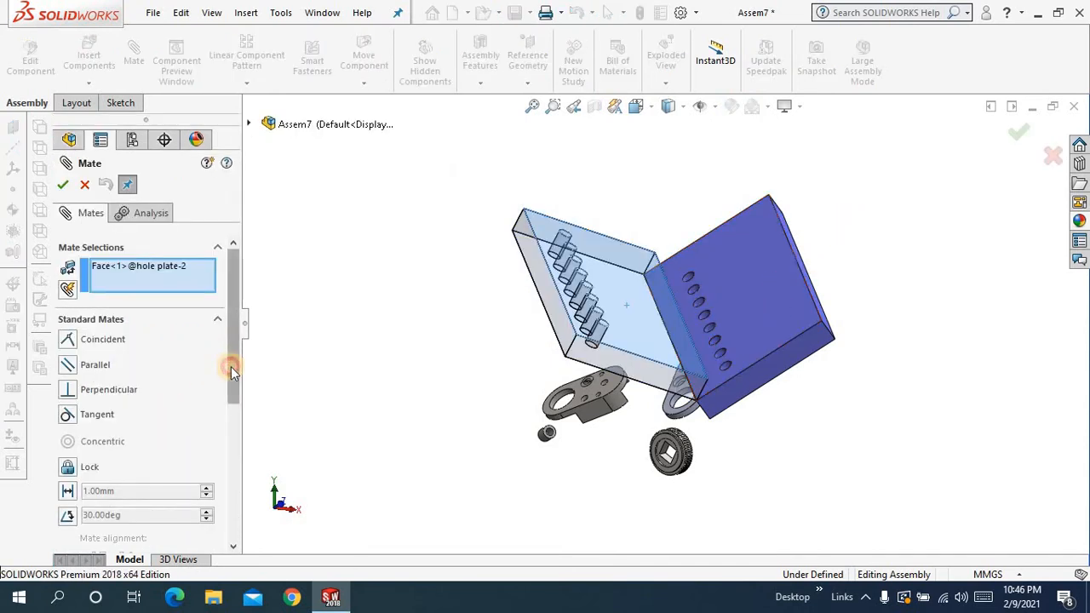
{"action": "scroll", "coordinate": [230, 366], "scroll_direction": "down", "scroll_amount": 2}
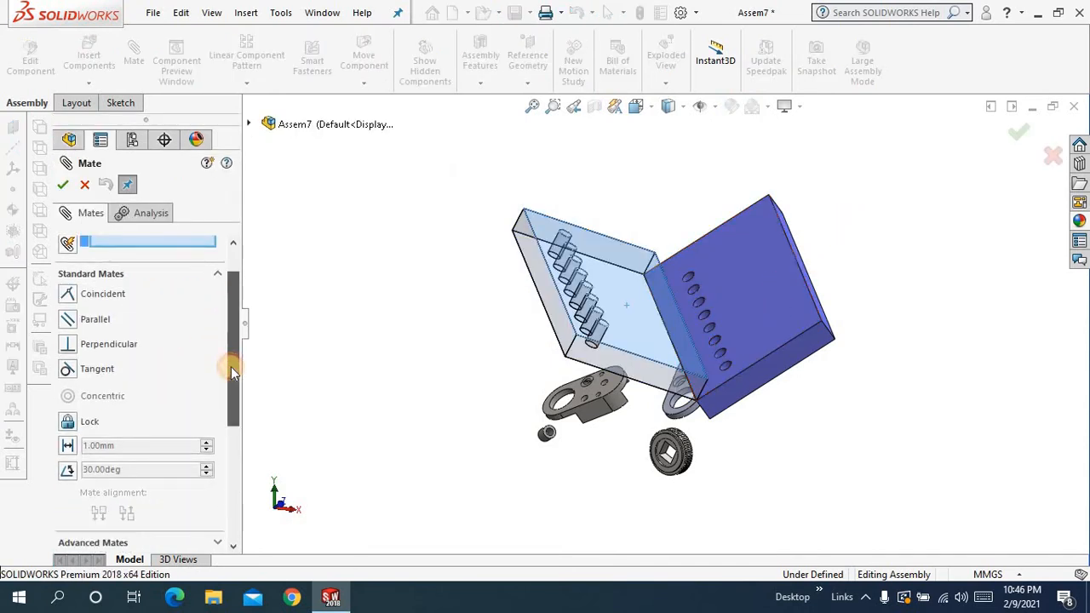
{"action": "left_click", "coordinate": [66, 462]}
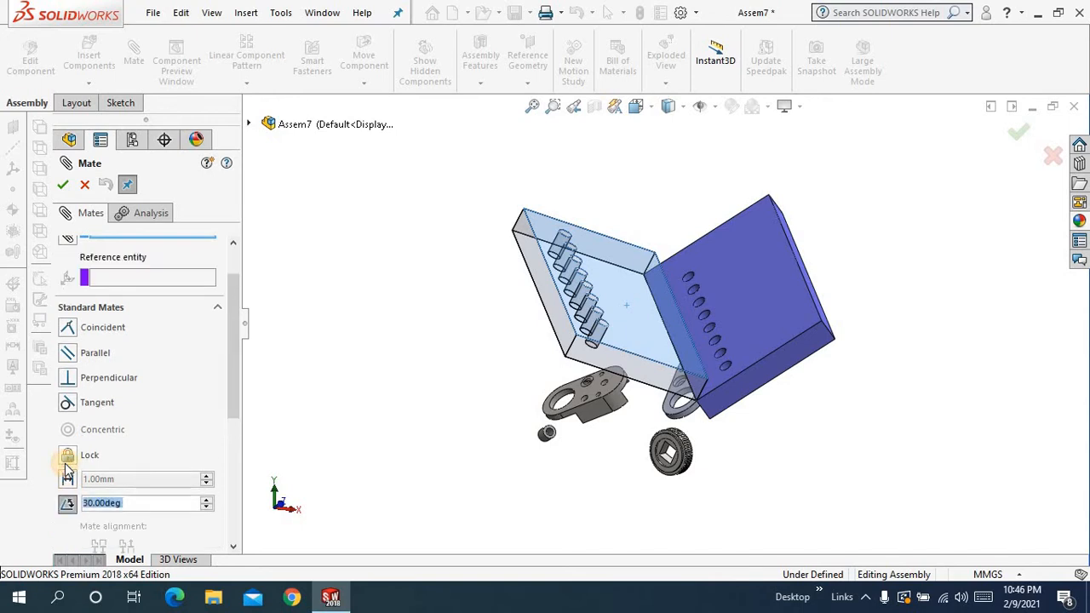
{"action": "left_click", "coordinate": [743, 300]}
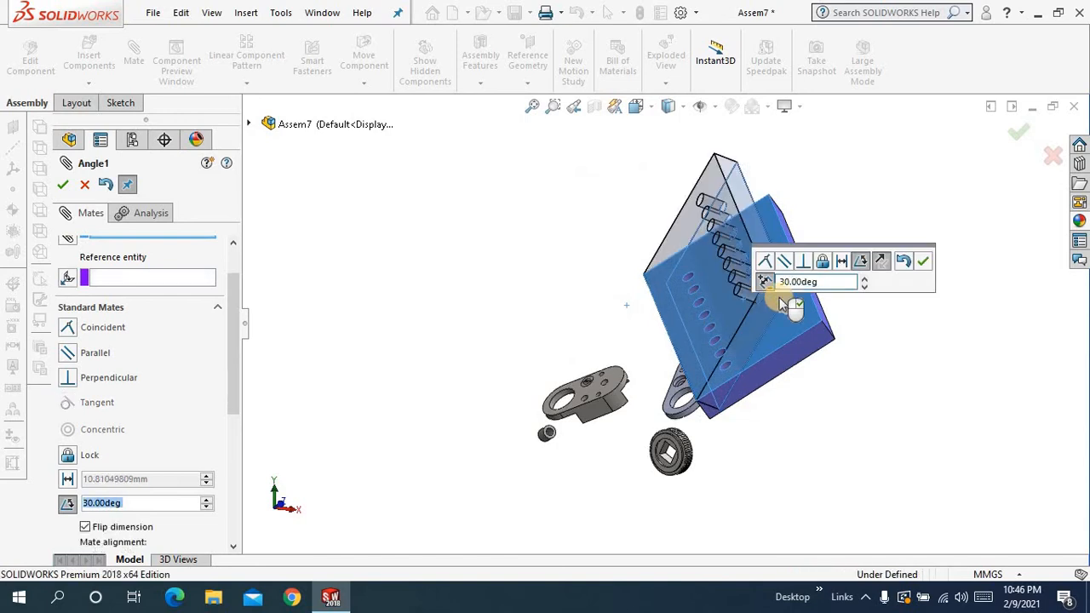
{"action": "left_click_drag", "start_coordinate": [829, 286], "coordinate": [766, 291]}
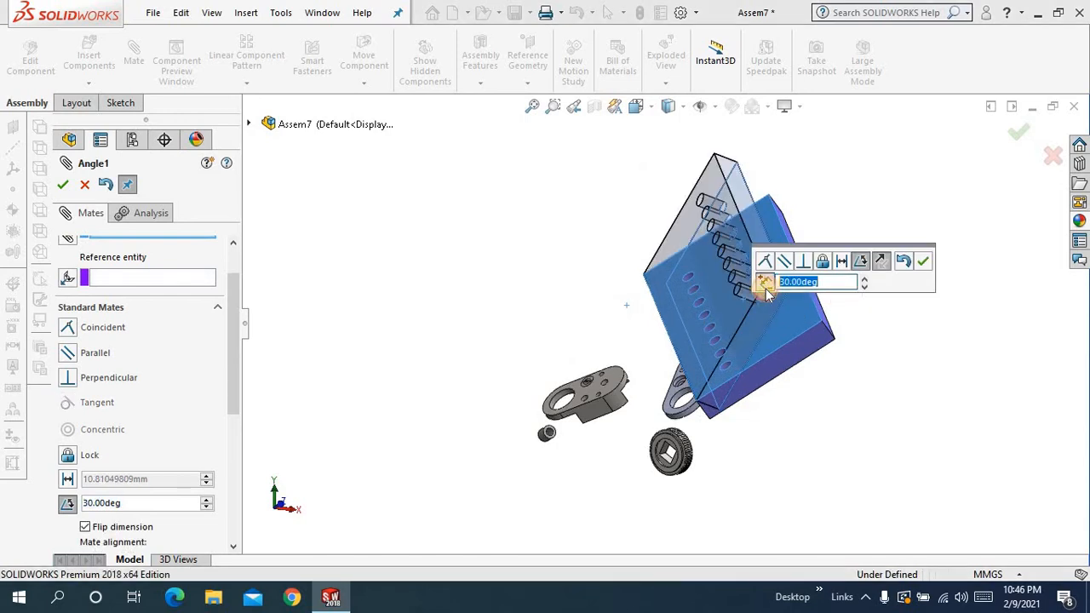
{"action": "type", "text": "45"}
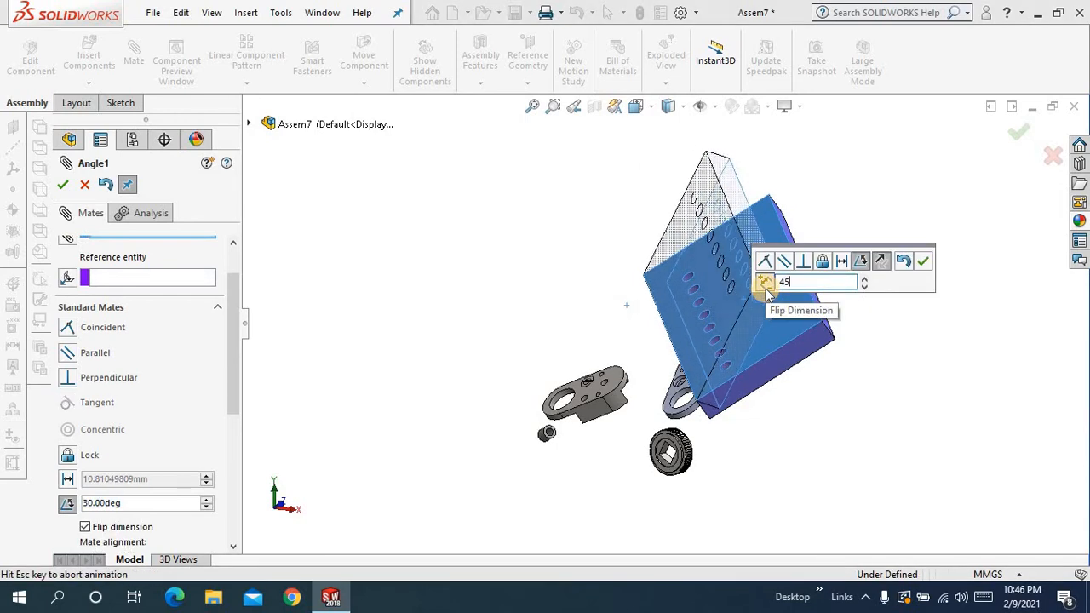
{"action": "key", "text": "Return"}
{"action": "left_click", "coordinate": [923, 262]}
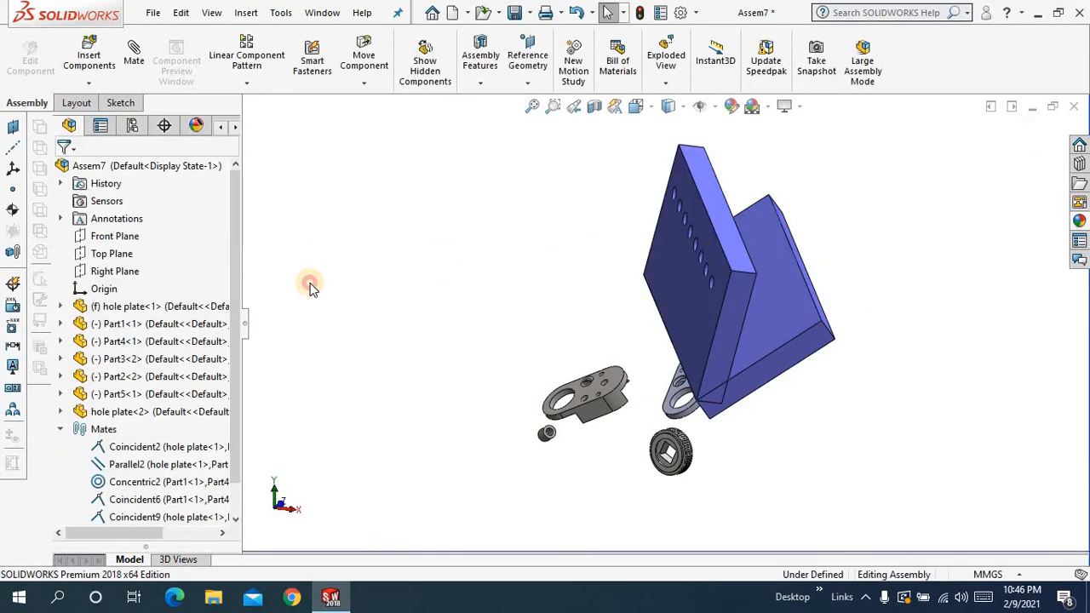
- Try to move the second hole plate to test the Angle mate
{"action": "middle_click_drag", "start_coordinate": [313, 287], "coordinate": [342, 268]}
{"action": "mouse_move", "coordinate": [705, 287]}
{"action": "left_mouse_down"}
{"action": "mouse_move", "coordinate": [740, 289]}
{"action": "mouse_move", "coordinate": [571, 286]}
{"action": "mouse_move", "coordinate": [754, 287]}
{"action": "mouse_move", "coordinate": [724, 286]}
{"action": "left_mouse_up"}
{"action": "left_click", "coordinate": [740, 289]}
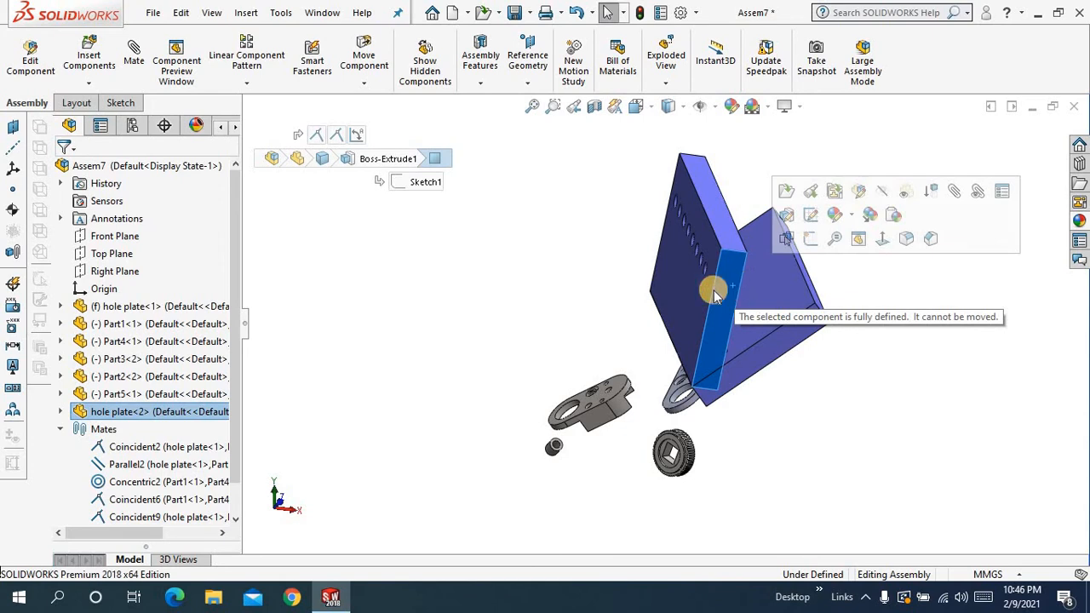
{"action": "left_click", "coordinate": [573, 298]}
- Examine the angled hole plates from several sides, the list of mates, and Part1 up close
{"action": "middle_click_drag", "start_coordinate": [815, 398], "coordinate": [805, 387]}
{"action": "left_click", "coordinate": [533, 107]}
{"action": "middle_click_drag", "start_coordinate": [518, 281], "coordinate": [718, 317]}
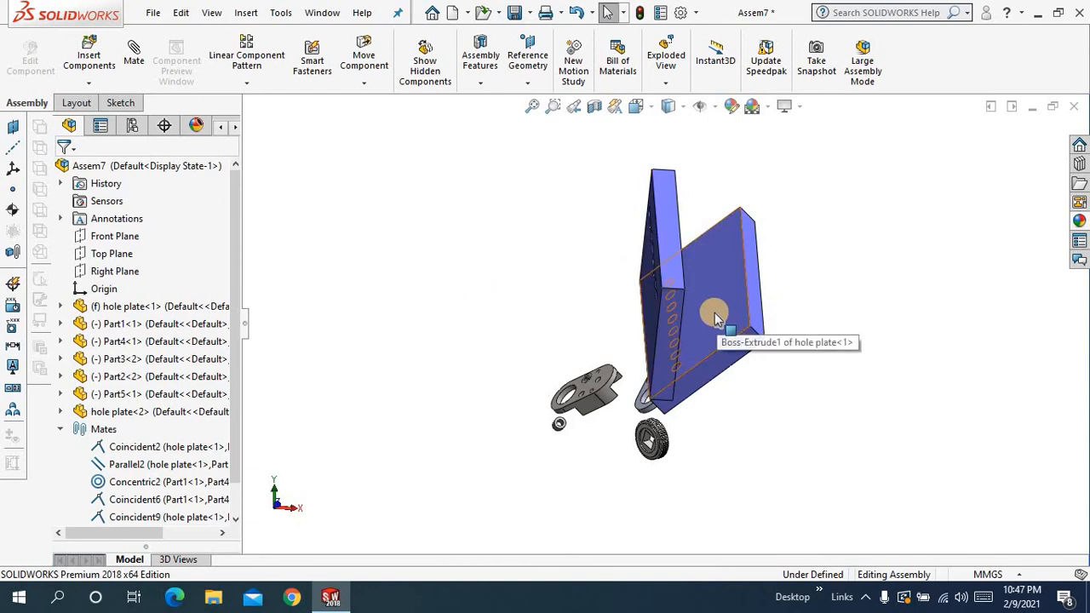
{"action": "middle_click_drag", "start_coordinate": [856, 318], "coordinate": [672, 298]}
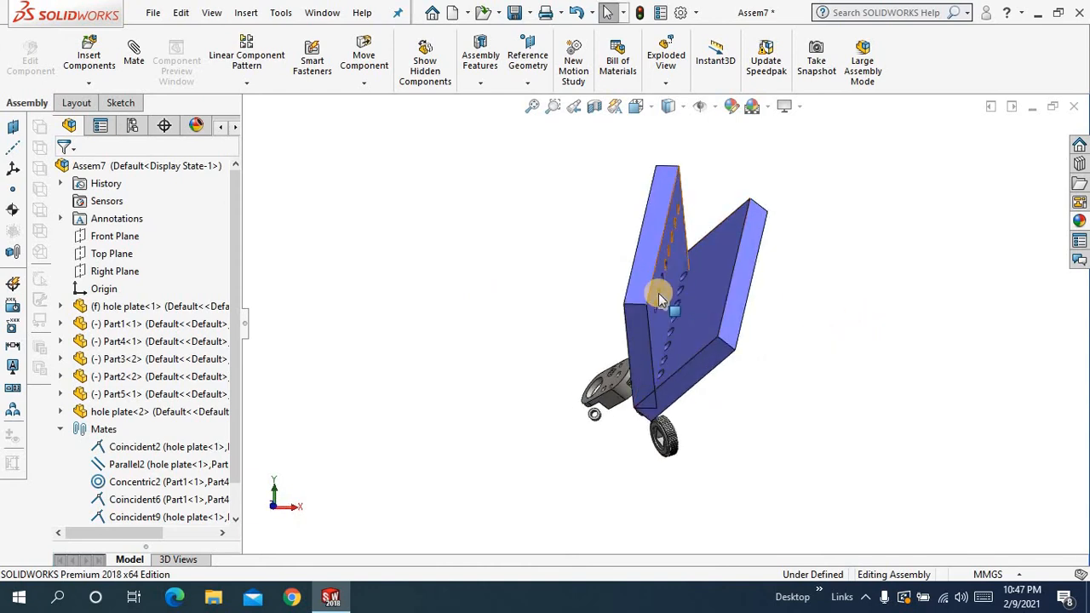
{"action": "left_click", "coordinate": [532, 106]}
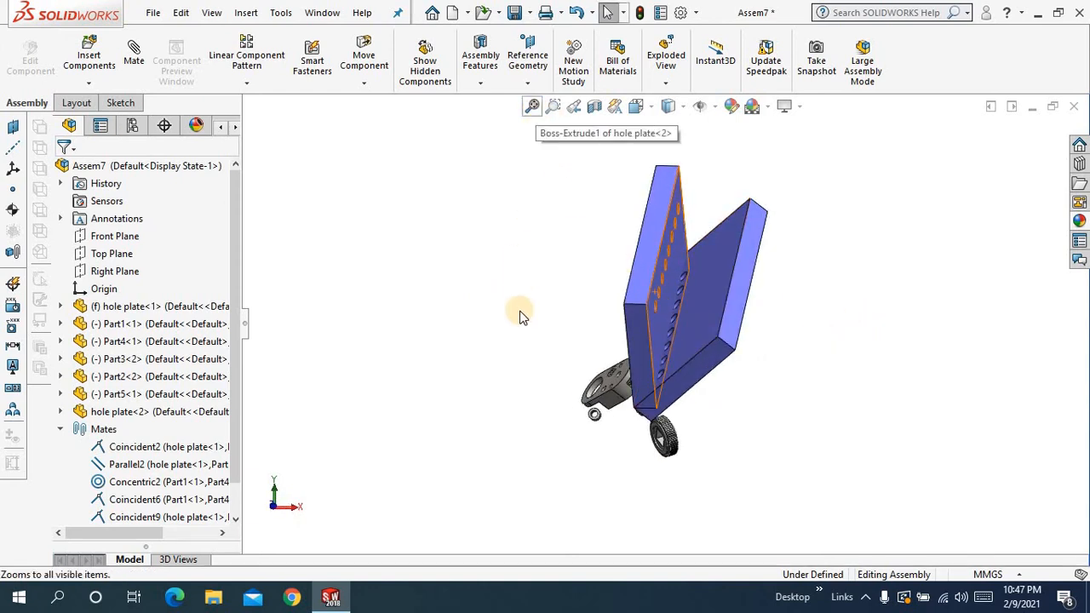
{"action": "middle_click_drag", "start_coordinate": [529, 322], "coordinate": [572, 264]}
{"action": "scroll", "coordinate": [238, 443], "scroll_direction": "down", "scroll_amount": 1}
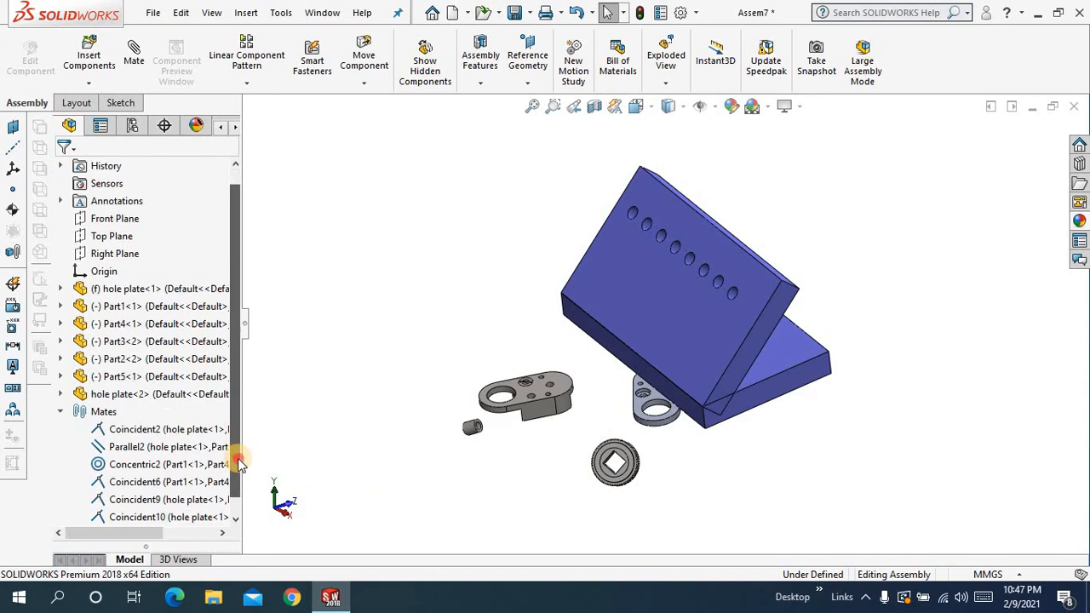
{"action": "middle_click_drag", "start_coordinate": [348, 401], "coordinate": [383, 385]}
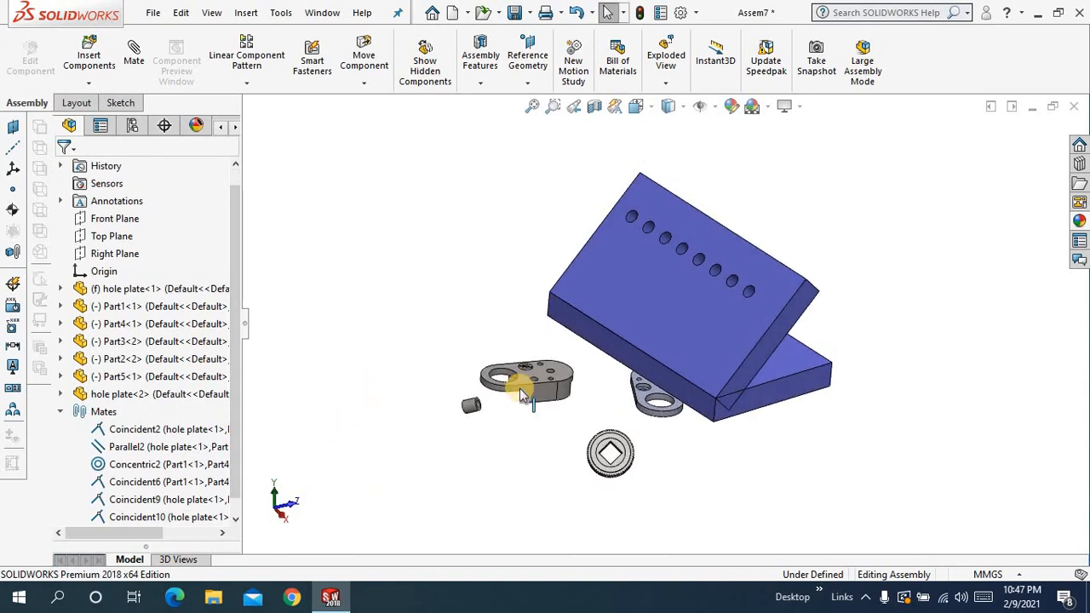
{"action": "scroll", "coordinate": [555, 402], "scroll_direction": "down", "scroll_amount": 5}
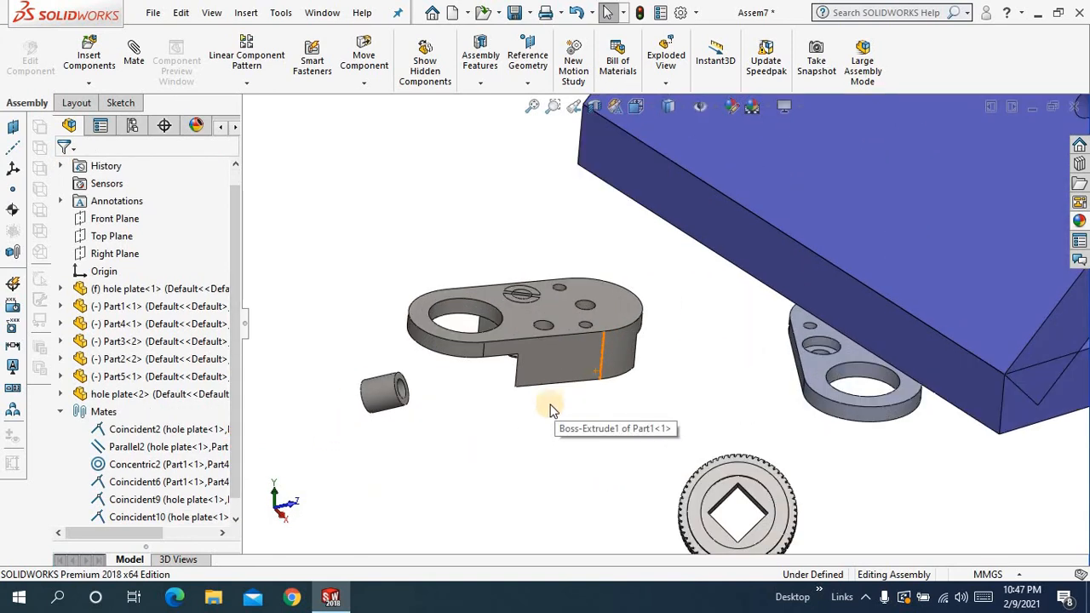
- Add a Parallel mate between Part1's flat side face and the long narrow side face of the first hole plate
{"action": "left_click", "coordinate": [552, 369]}
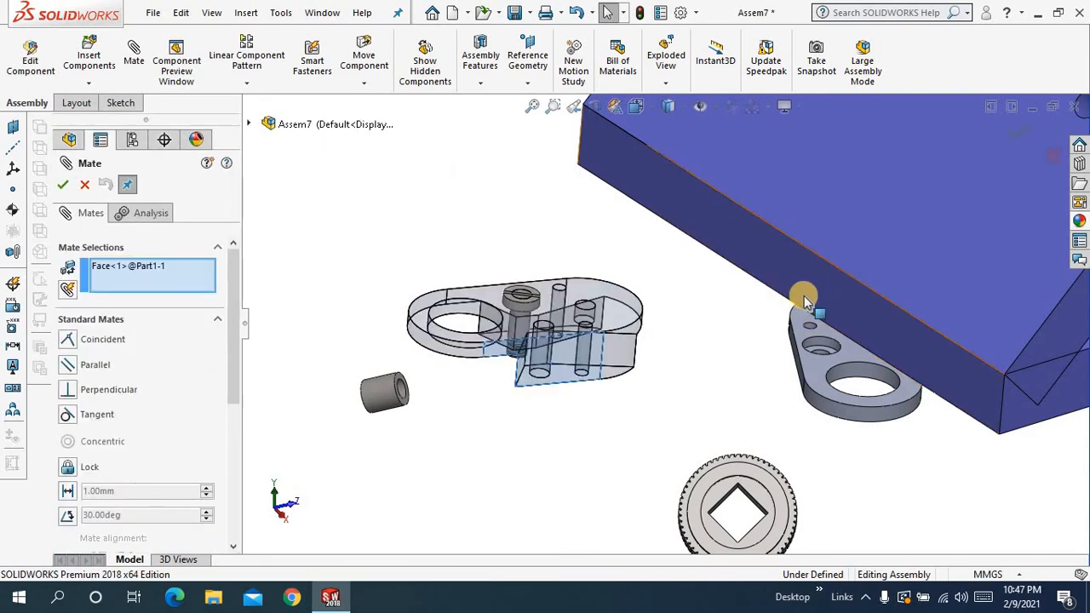
{"action": "left_click", "coordinate": [803, 296]}
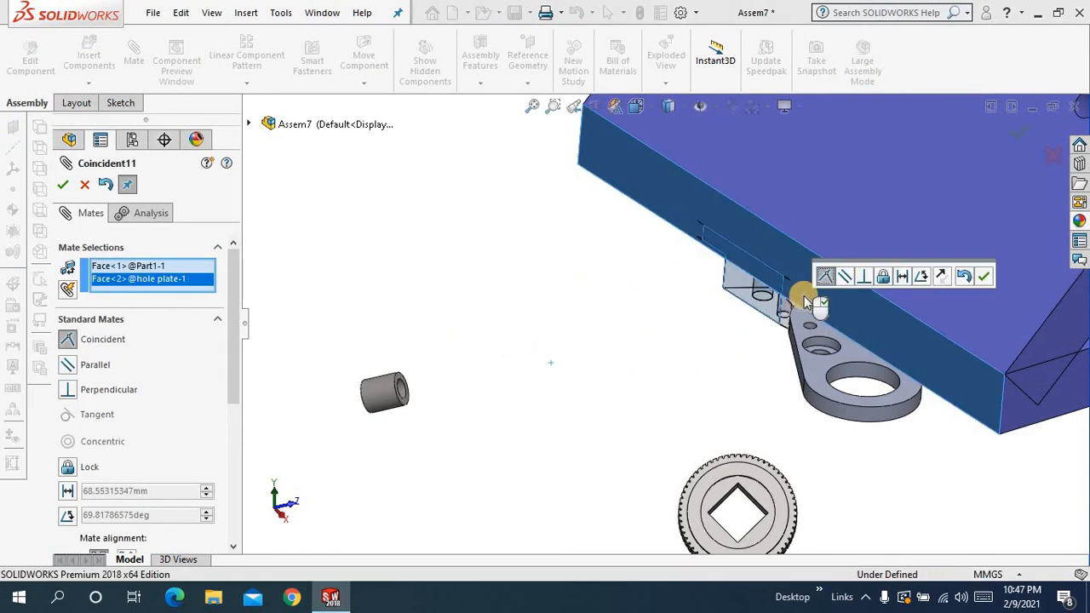
{"action": "left_click", "coordinate": [843, 276]}
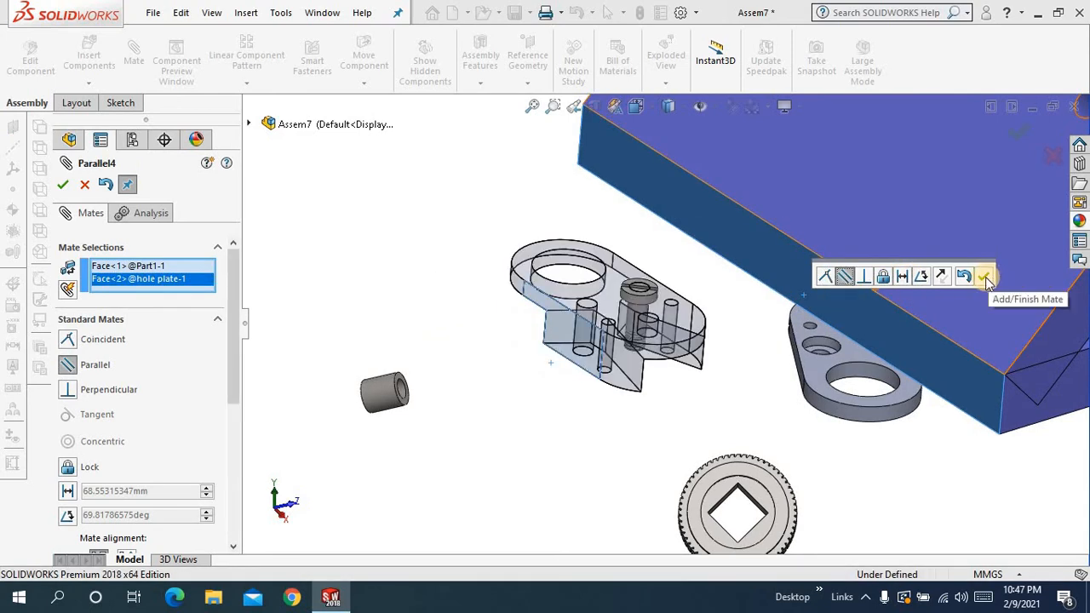
{"action": "left_click", "coordinate": [984, 277]}
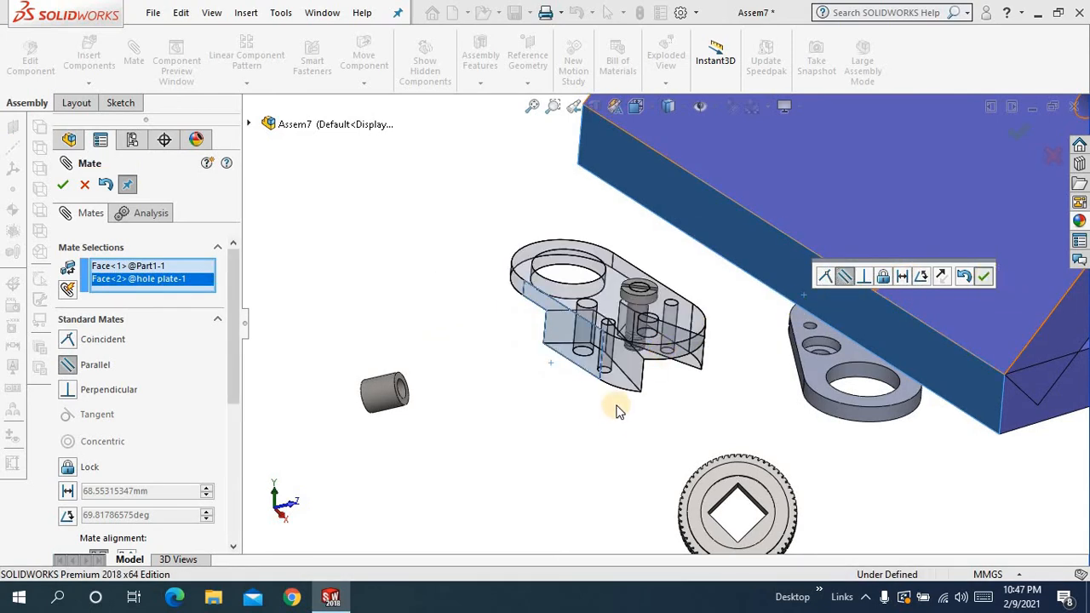
- Add a 100 mm Distance mate between Part1's flat side face and the long narrow side face of the first hole plate
{"action": "left_click", "coordinate": [591, 352]}
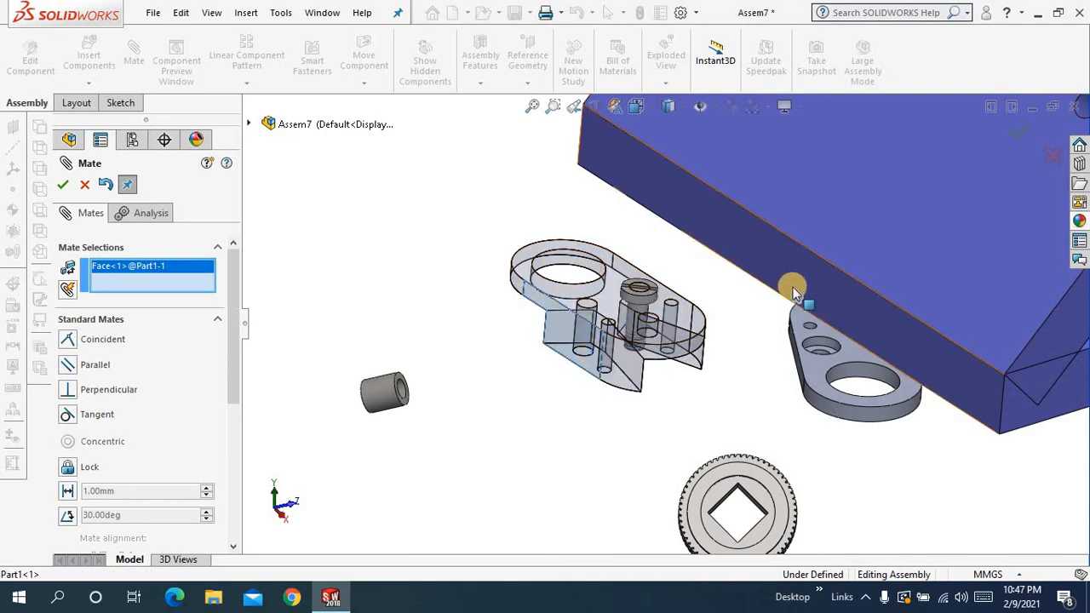
{"action": "left_click", "coordinate": [792, 294]}
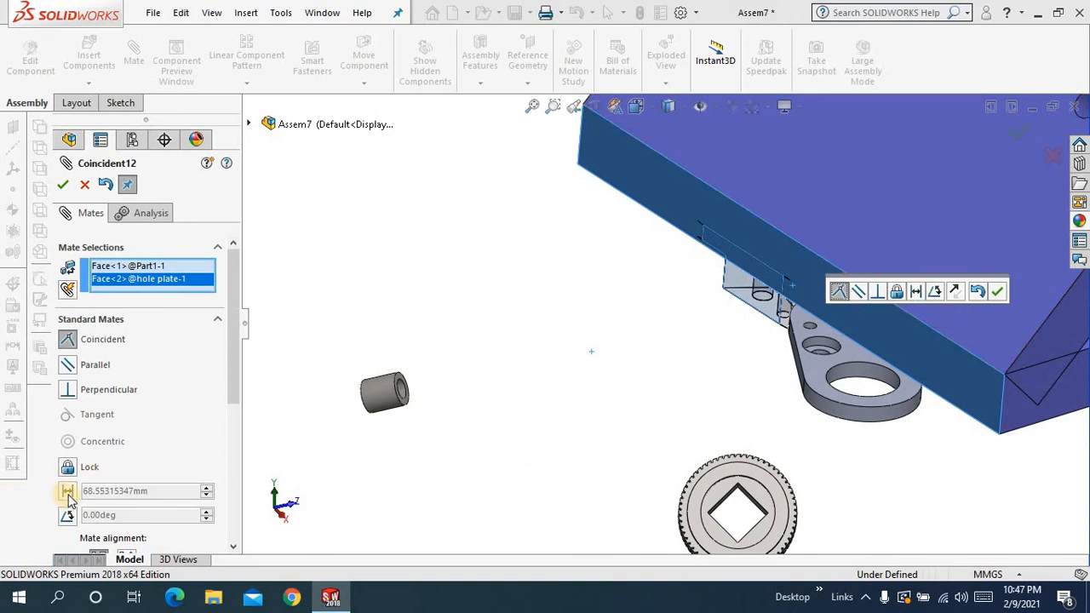
{"action": "left_click", "coordinate": [916, 292]}
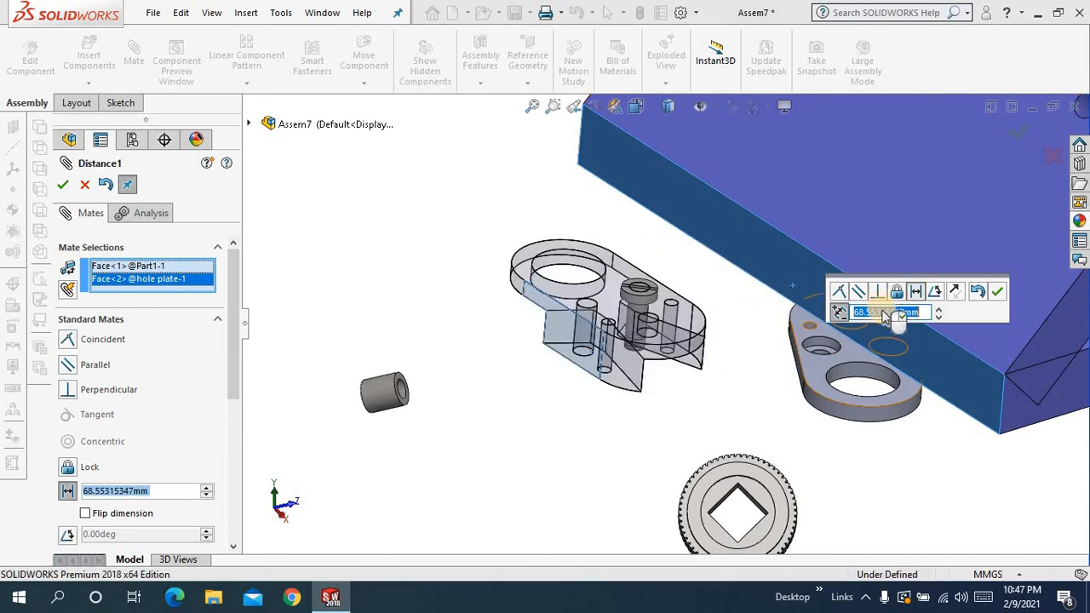
{"action": "type", "text": "10"}
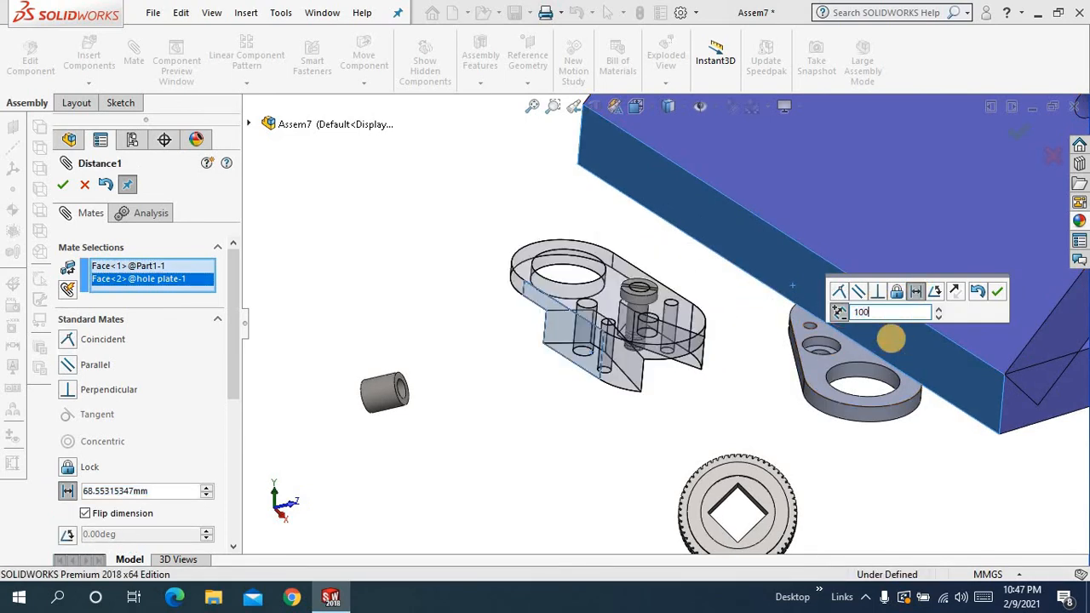
{"action": "type", "text": "0"}
{"action": "key", "text": "Return"}
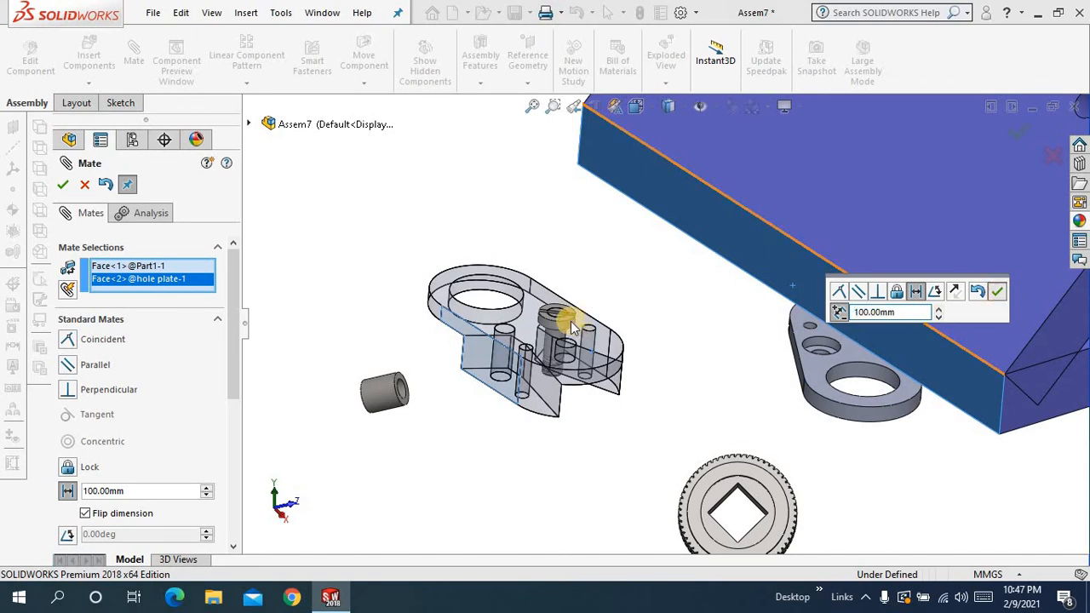
{"action": "key", "text": "Return"}
{"action": "left_click", "coordinate": [67, 185]}
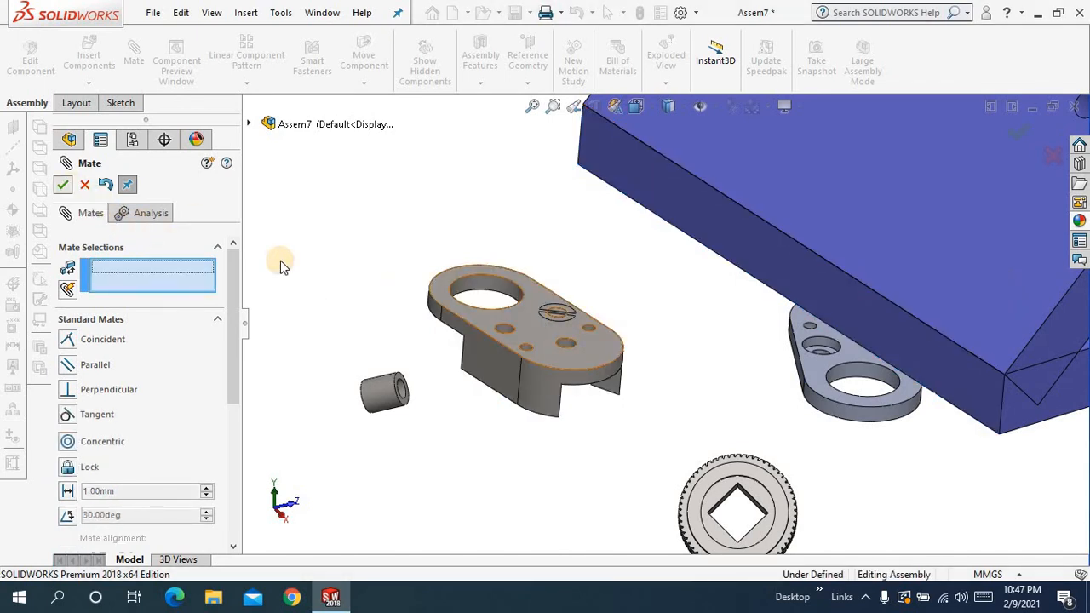
- Delete the Angle mate and both Coincident mates that hold the second hole plate to the first
{"action": "left_click", "coordinate": [532, 107]}
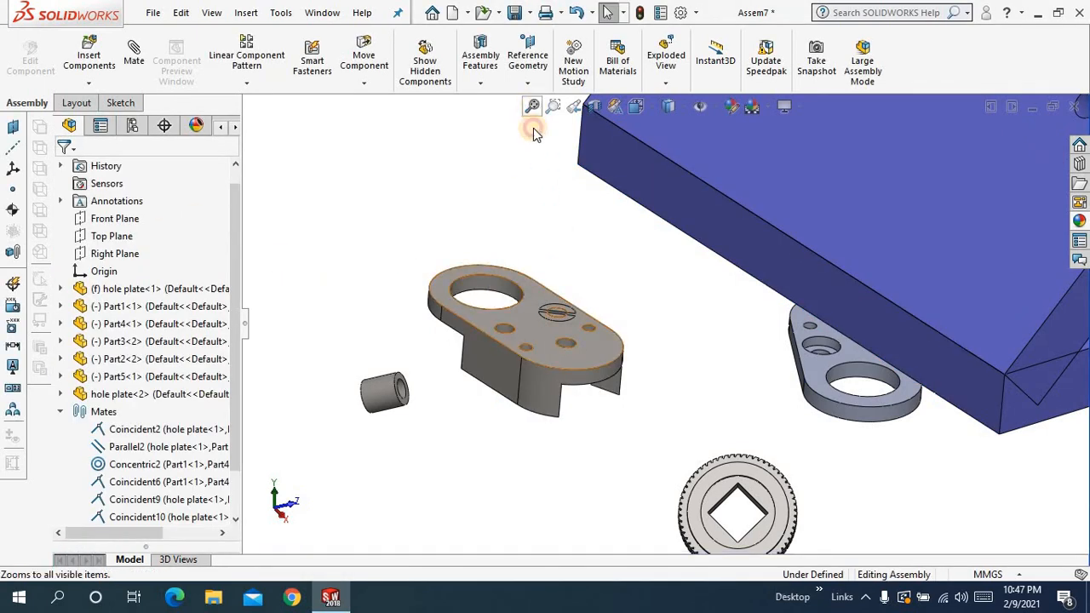
{"action": "middle_click_drag", "start_coordinate": [565, 255], "coordinate": [585, 349]}
{"action": "middle_click_drag", "start_coordinate": [548, 262], "coordinate": [536, 312]}
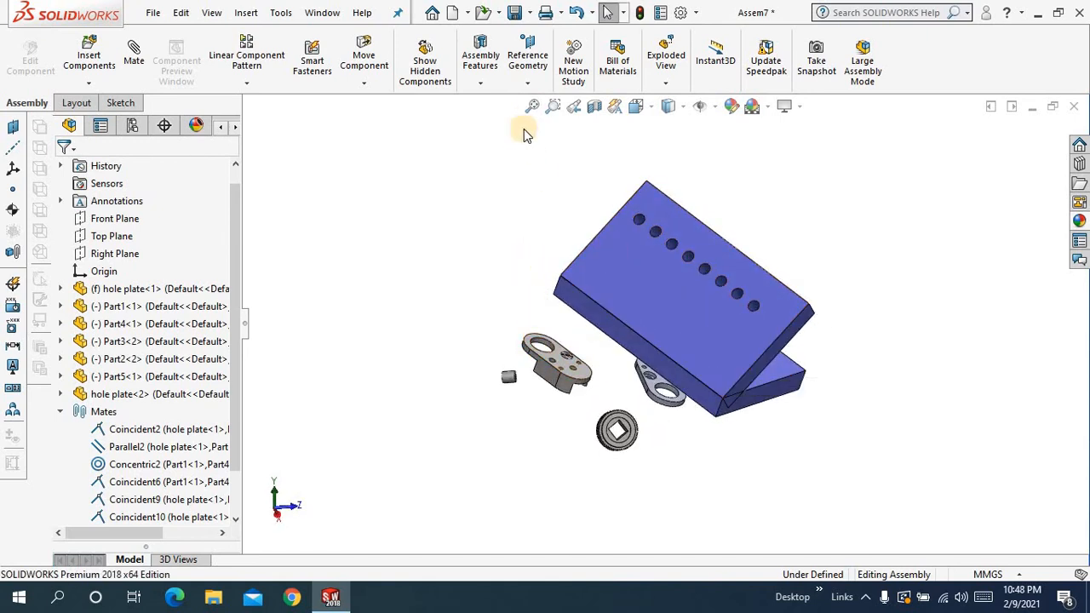
{"action": "left_click", "coordinate": [531, 107]}
{"action": "left_click", "coordinate": [715, 332]}
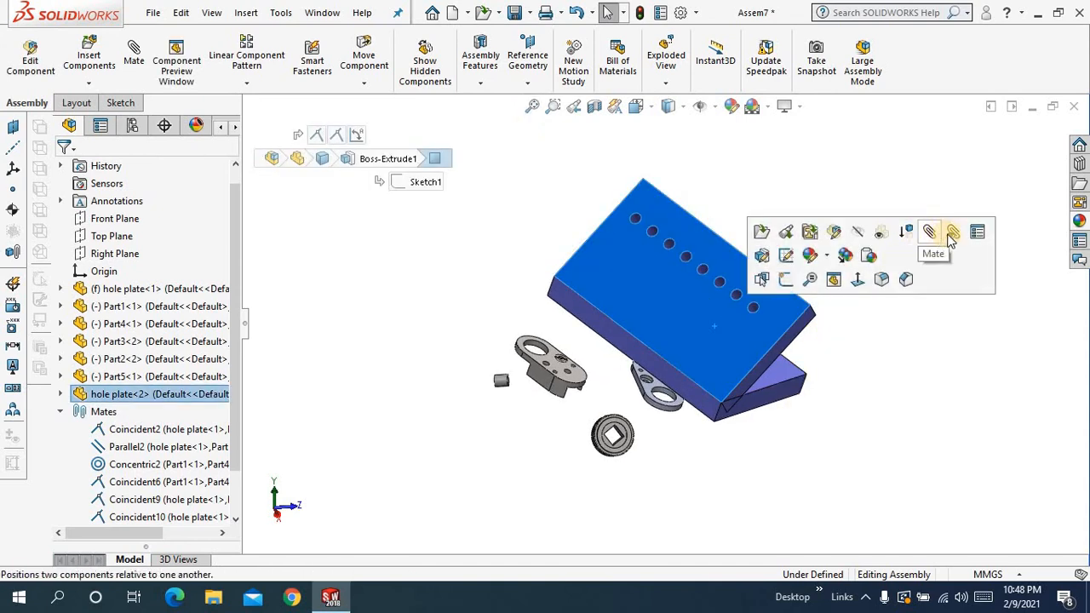
{"action": "left_click", "coordinate": [948, 230]}
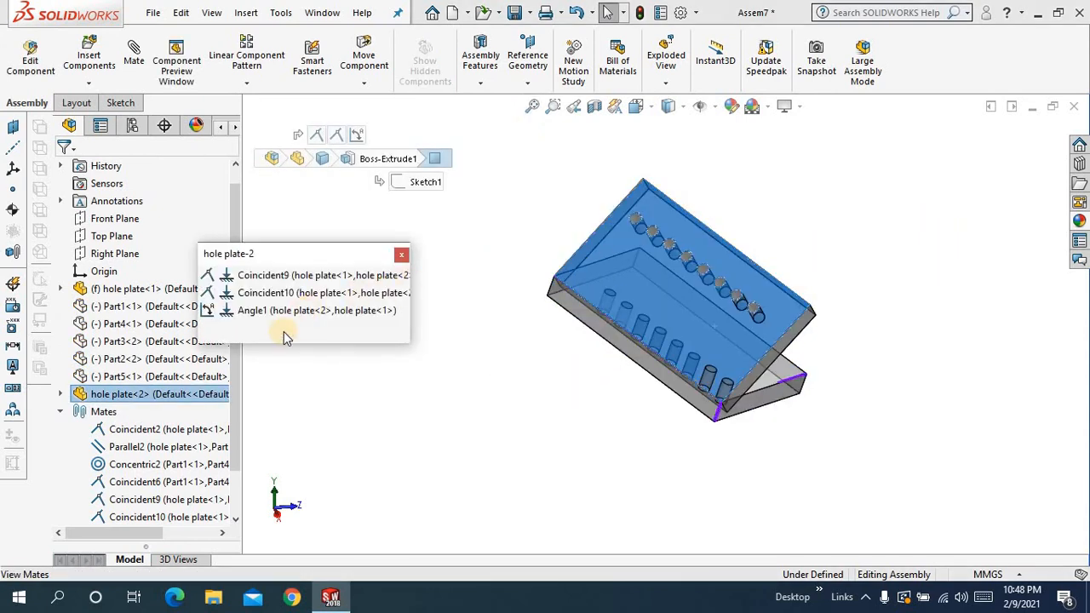
{"action": "right_click", "coordinate": [338, 314]}
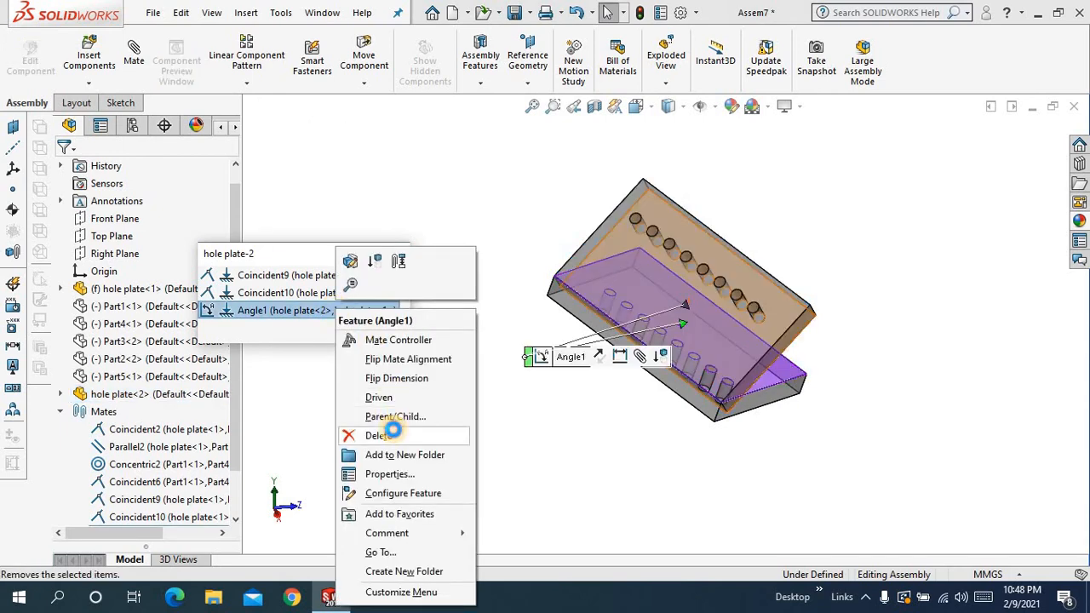
{"action": "left_click", "coordinate": [349, 435]}
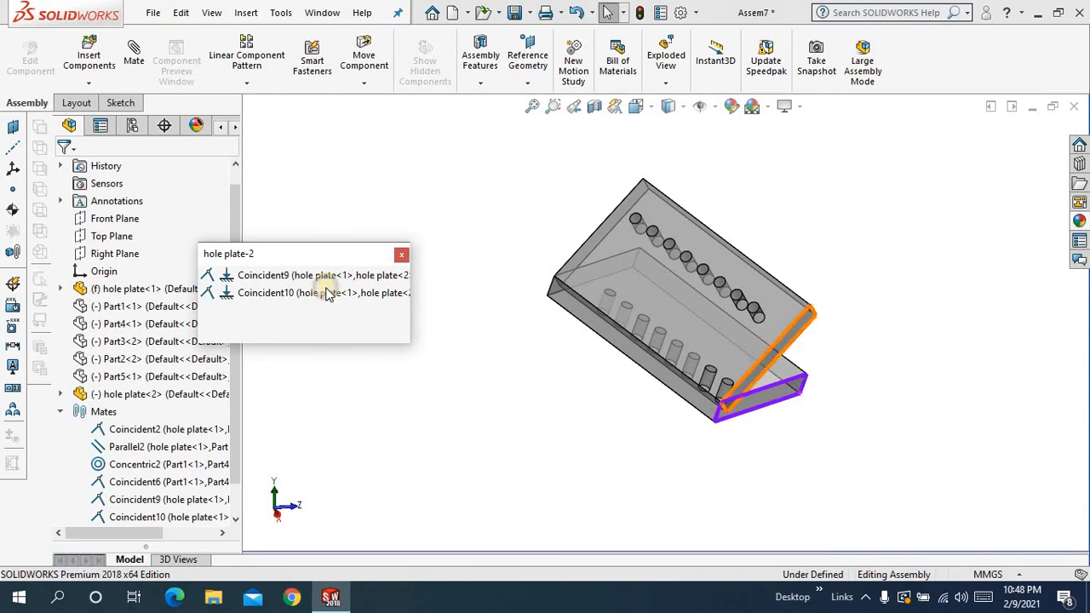
{"action": "right_click", "coordinate": [326, 294]}
{"action": "left_click", "coordinate": [367, 358]}
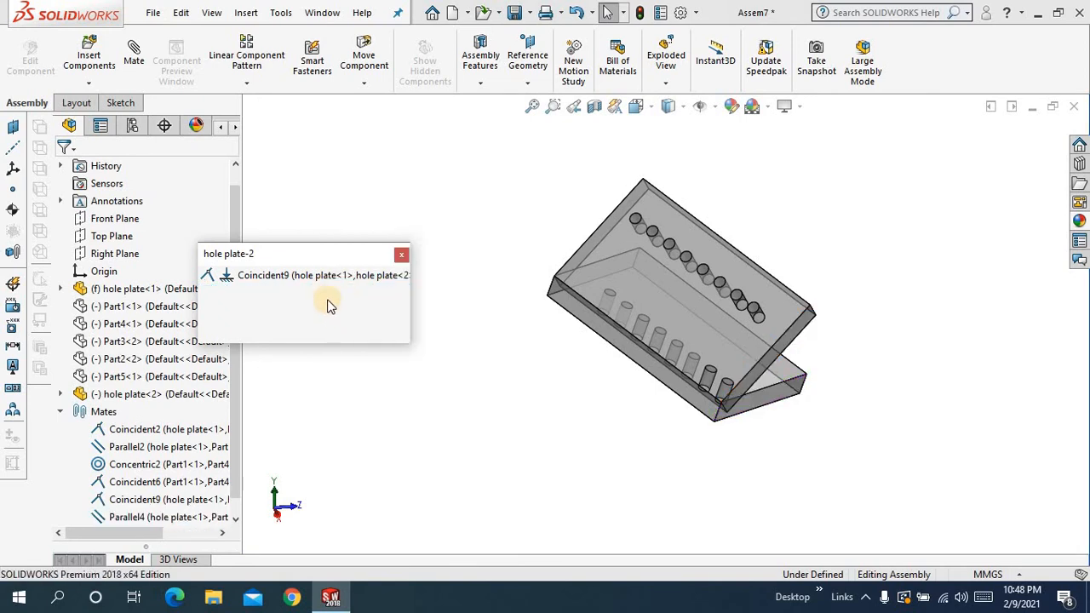
{"action": "right_click", "coordinate": [344, 275]}
{"action": "left_click", "coordinate": [364, 341]}
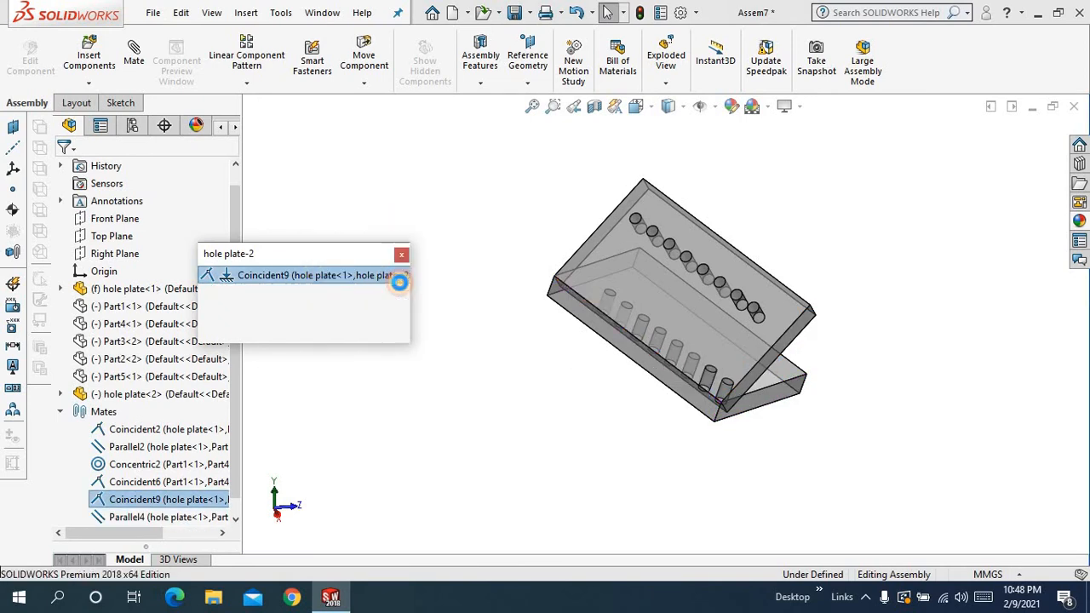
- Move the freed second hole plate away from the first hole plate
{"action": "left_click", "coordinate": [626, 264]}
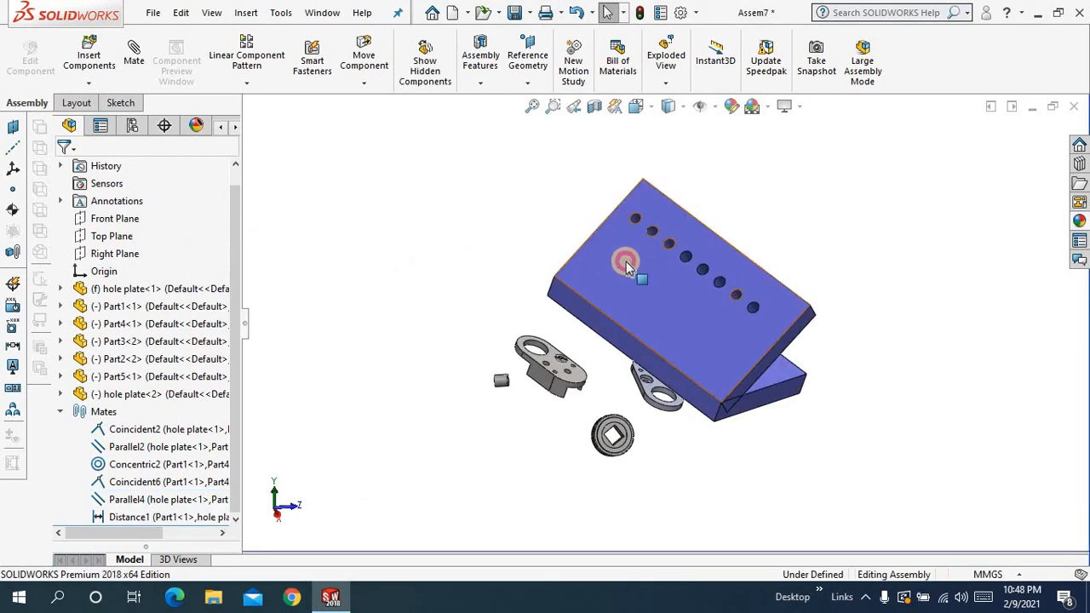
{"action": "left_click_drag", "start_coordinate": [625, 267], "coordinate": [389, 170]}
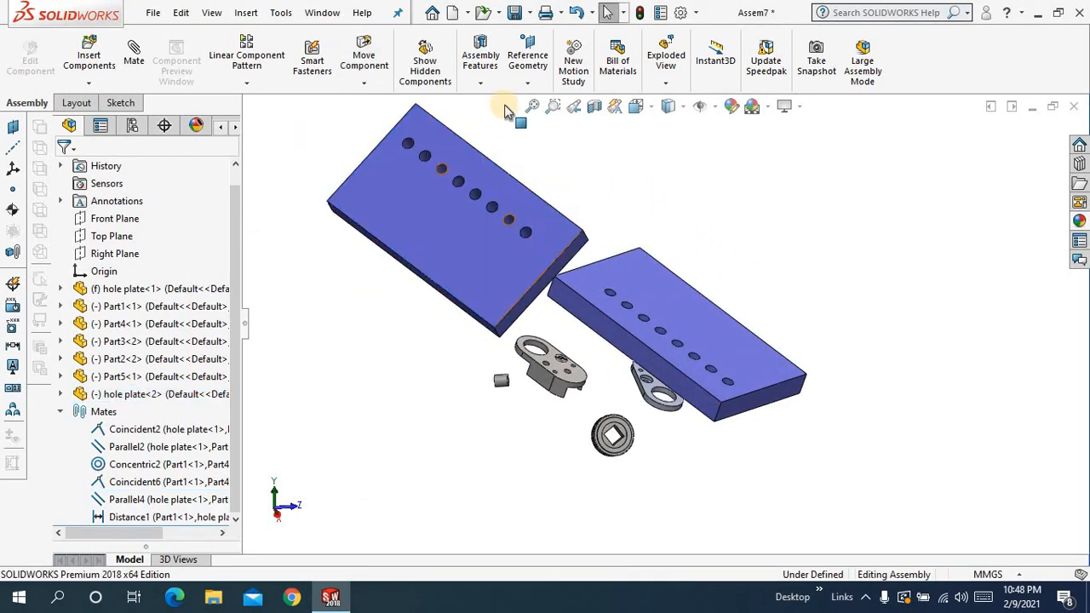
{"action": "left_click", "coordinate": [532, 106]}
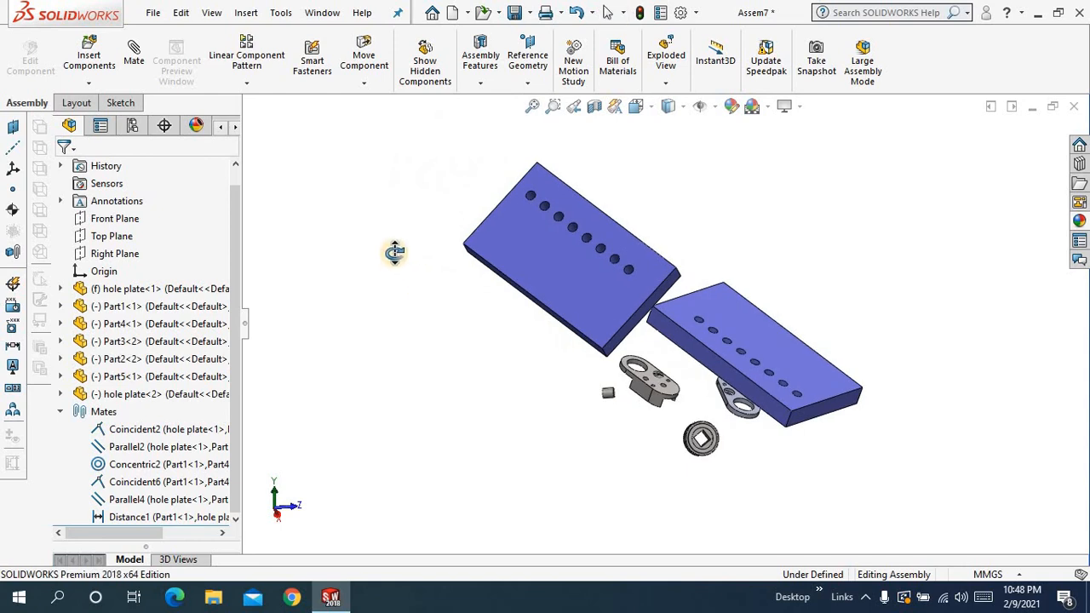
{"action": "middle_click_drag", "start_coordinate": [394, 252], "coordinate": [406, 240]}
{"action": "left_click", "coordinate": [533, 107]}
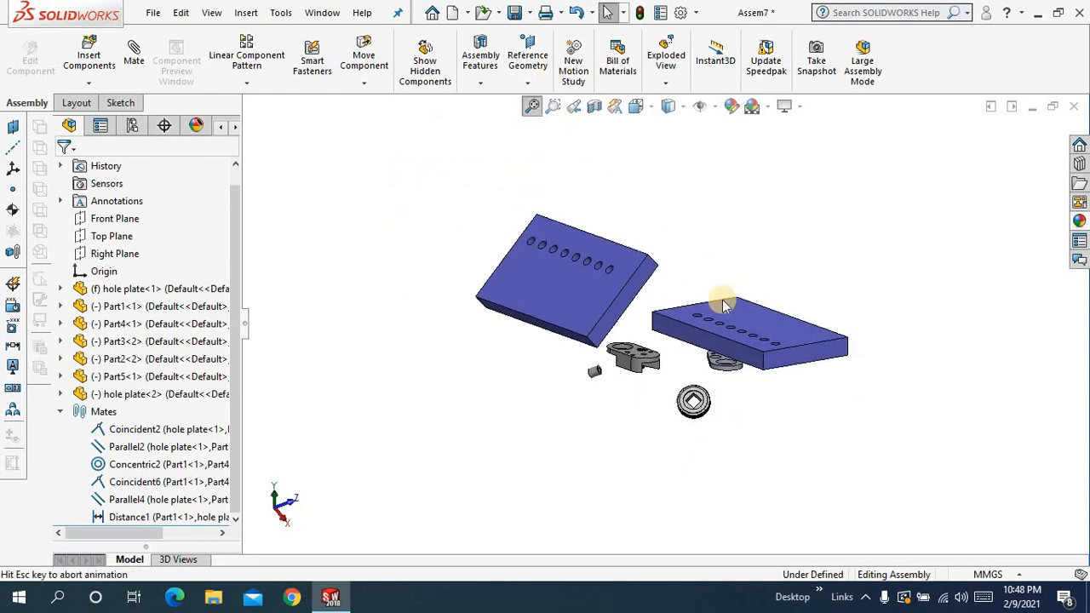
- Delete Part2 from the assembly together with its Coincident mate to the first hole plate
{"action": "middle_click_drag", "start_coordinate": [722, 305], "coordinate": [550, 109]}
{"action": "left_click", "coordinate": [532, 106]}
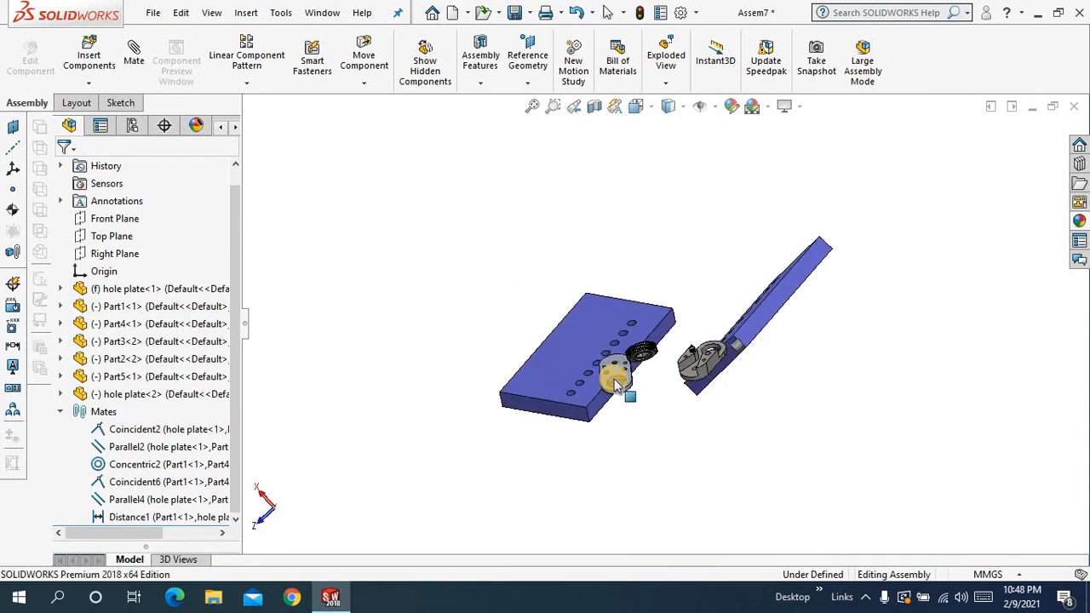
{"action": "scroll", "coordinate": [630, 371], "scroll_direction": "down", "scroll_amount": 5}
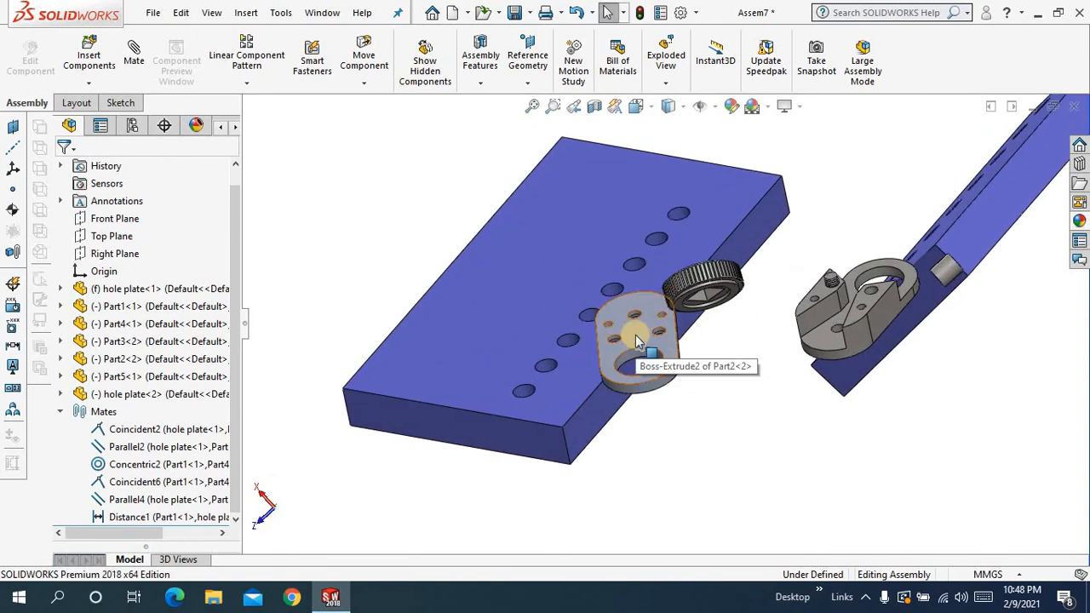
{"action": "left_click", "coordinate": [635, 341]}
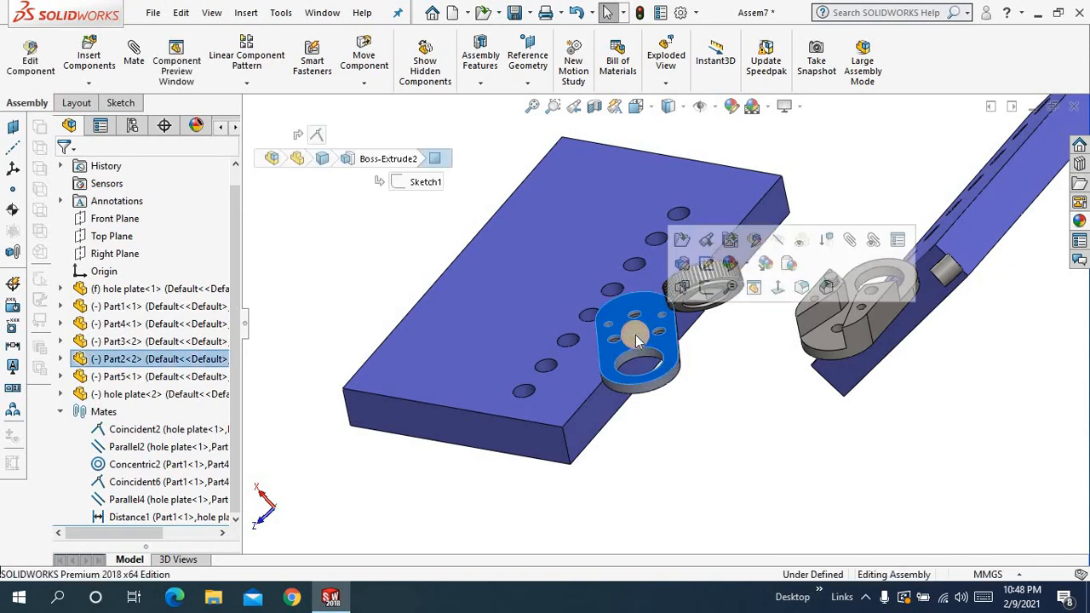
{"action": "left_click", "coordinate": [873, 239]}
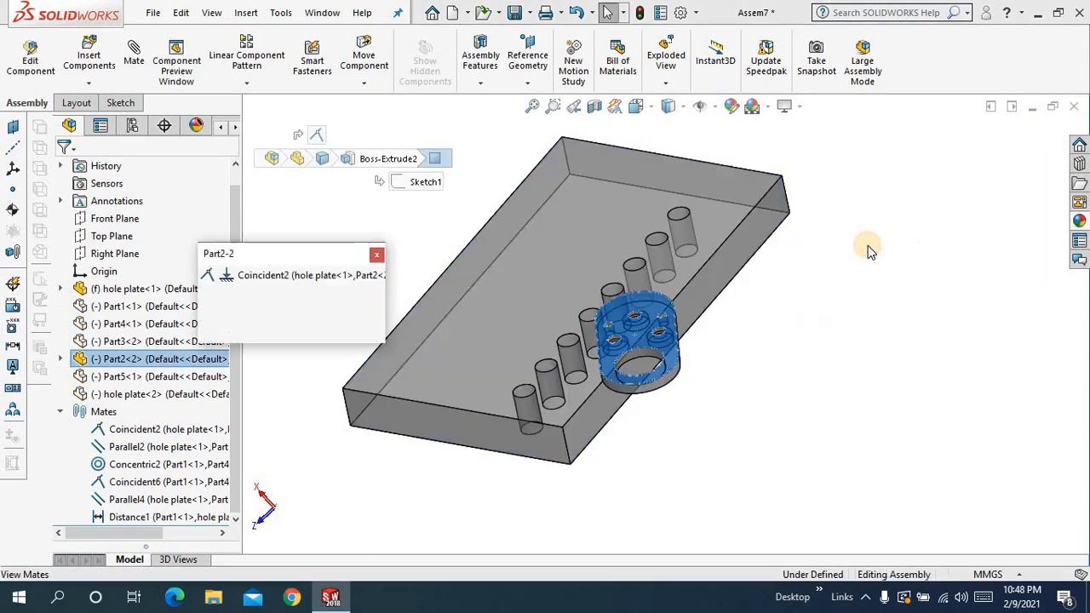
{"action": "right_click", "coordinate": [331, 277]}
{"action": "left_click", "coordinate": [368, 432]}
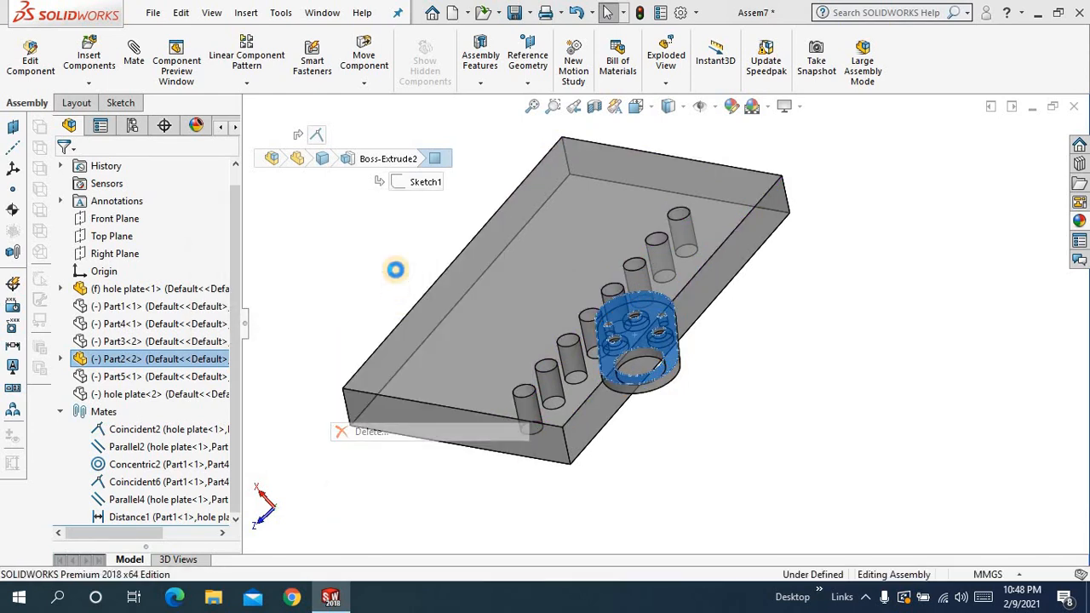
{"action": "left_click", "coordinate": [749, 273]}
- Delete both hole plates from the assembly
{"action": "scroll", "coordinate": [430, 281], "scroll_direction": "up", "scroll_amount": 4}
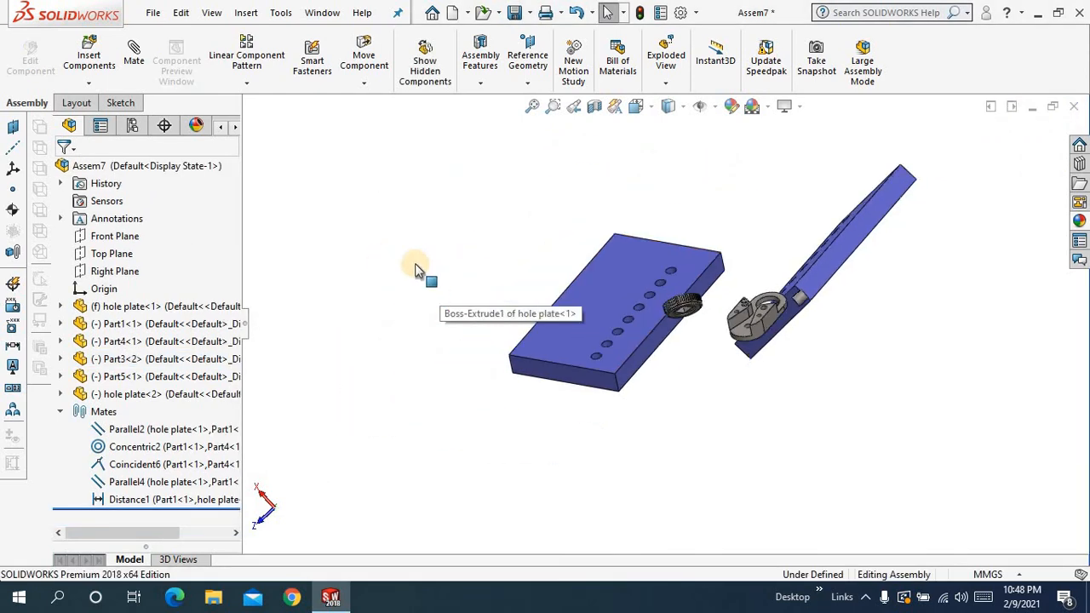
{"action": "middle_click_drag", "start_coordinate": [414, 269], "coordinate": [539, 224]}
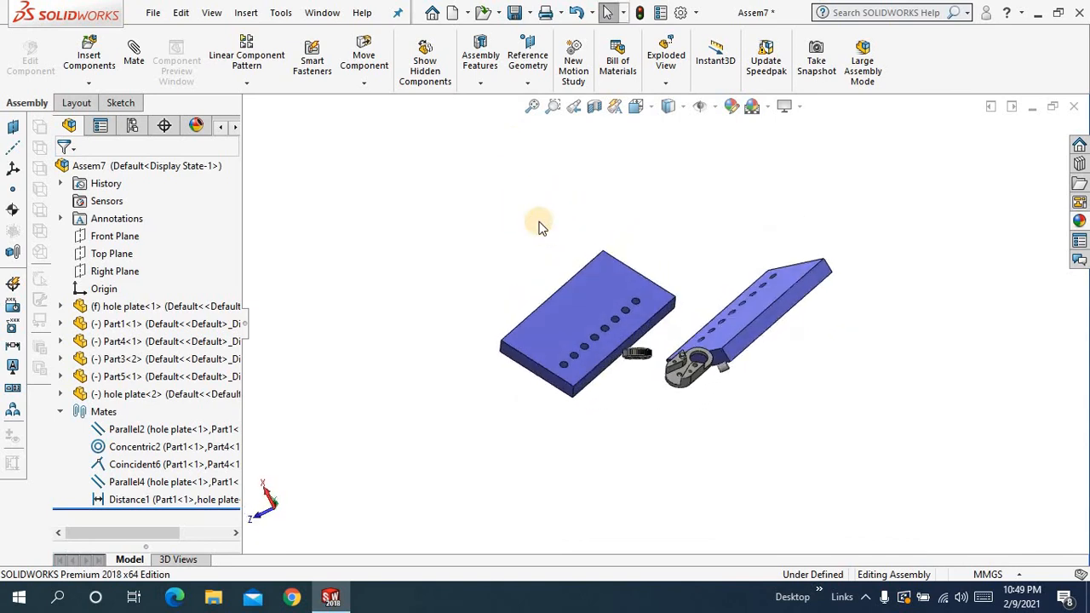
{"action": "right_click", "coordinate": [596, 310]}
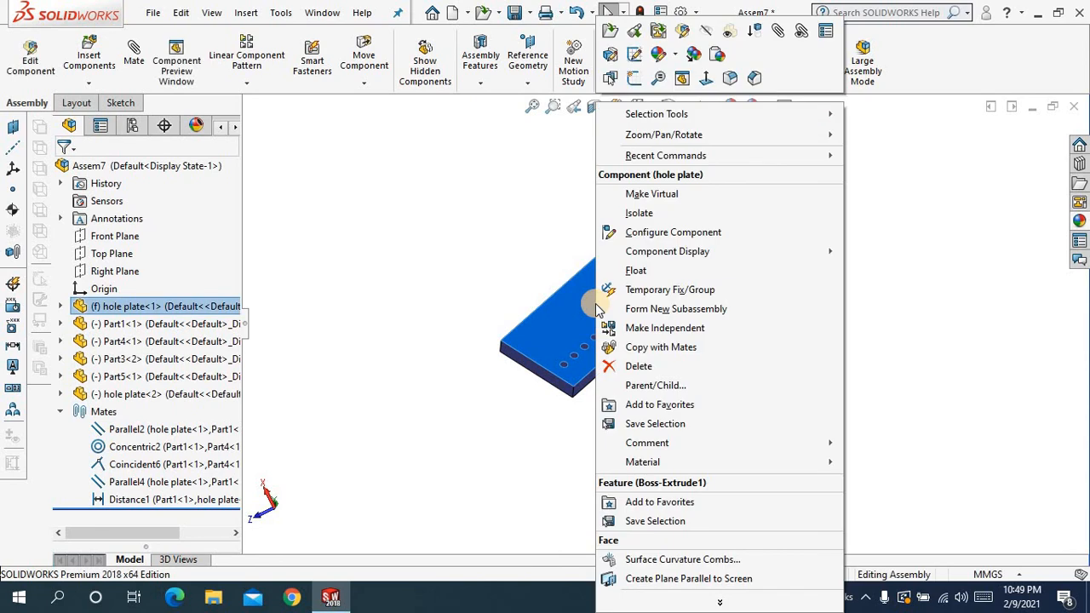
{"action": "left_click", "coordinate": [670, 367]}
{"action": "right_click", "coordinate": [728, 307]}
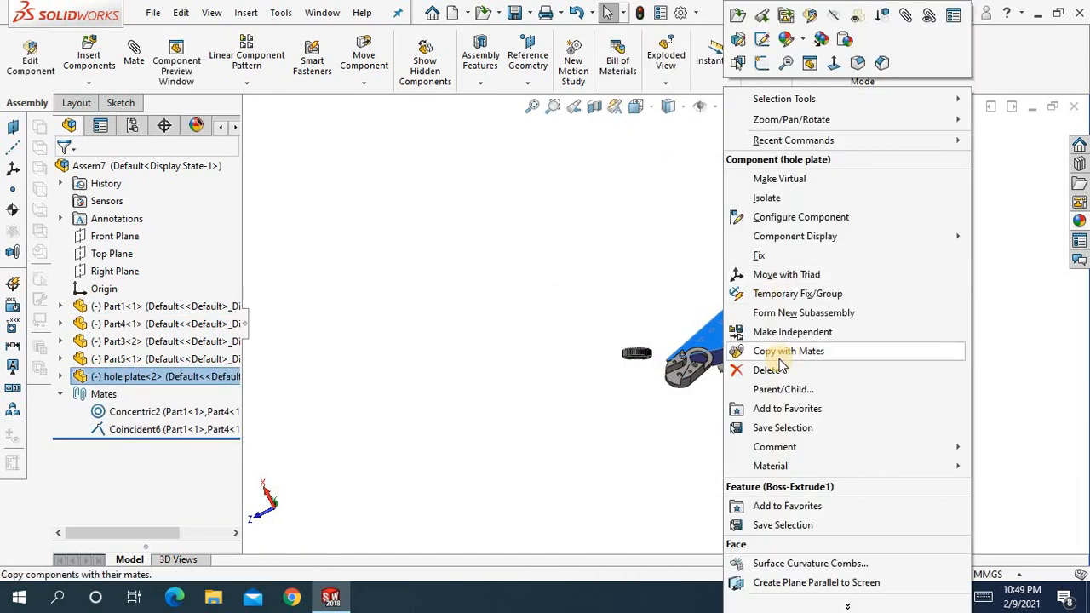
{"action": "left_click", "coordinate": [585, 253]}
- Dismiss the unsaved document notification and examine the remaining wrench parts from several sides
{"action": "left_click", "coordinate": [532, 109]}
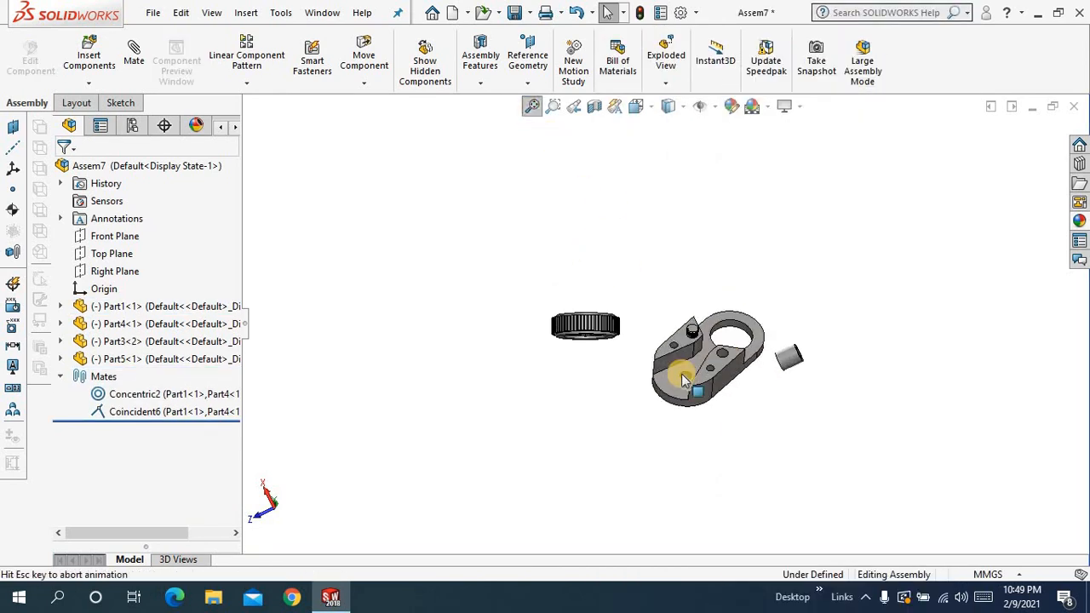
{"action": "middle_click_drag", "start_coordinate": [595, 348], "coordinate": [584, 383]}
{"action": "middle_click_drag", "start_coordinate": [513, 214], "coordinate": [496, 146]}
{"action": "left_click", "coordinate": [532, 107]}
{"action": "middle_click_drag", "start_coordinate": [502, 230], "coordinate": [526, 188]}
{"action": "left_click", "coordinate": [532, 107]}
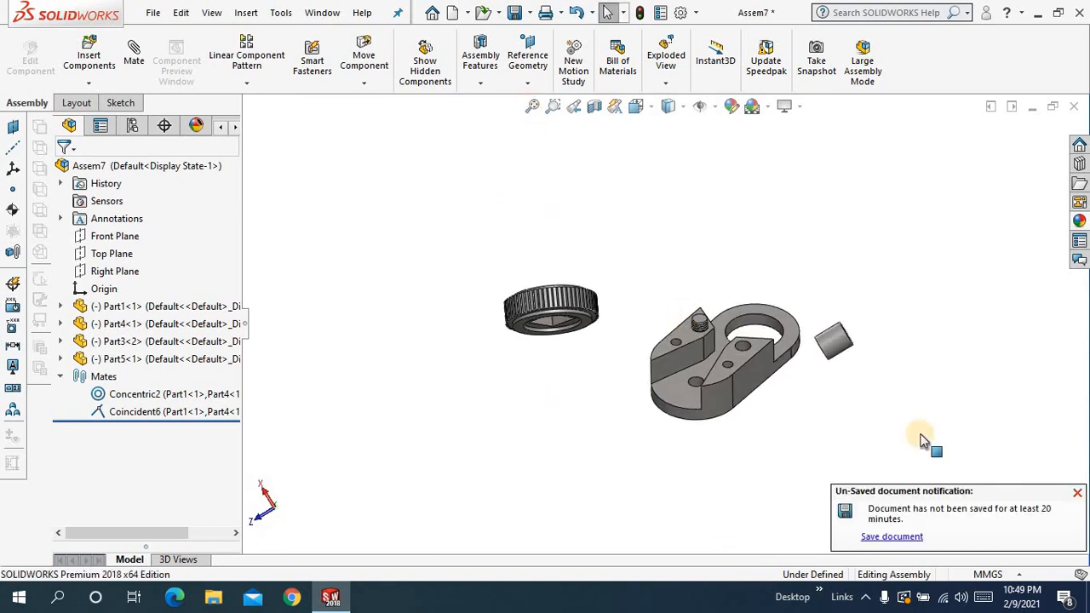
{"action": "left_click", "coordinate": [1078, 494]}
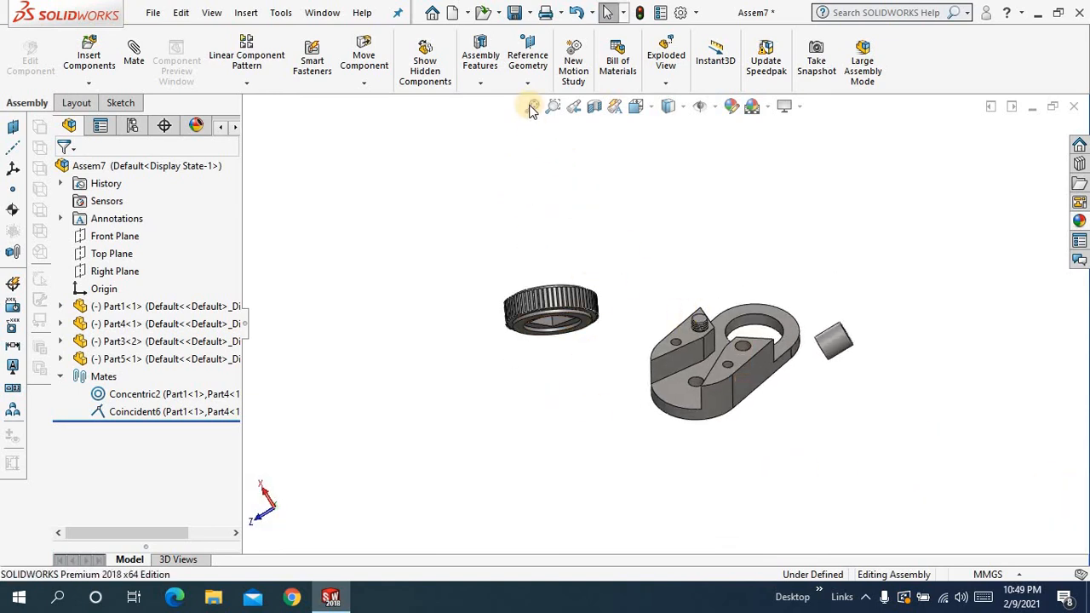
{"action": "middle_click_drag", "start_coordinate": [527, 223], "coordinate": [545, 236]}
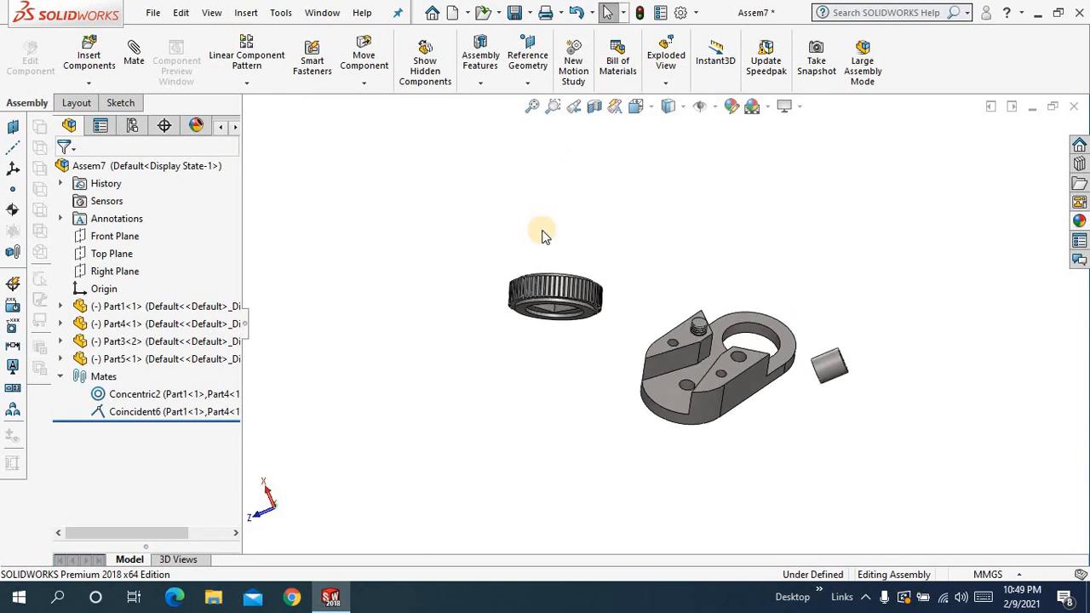
{"action": "middle_click_drag", "start_coordinate": [553, 162], "coordinate": [519, 104]}
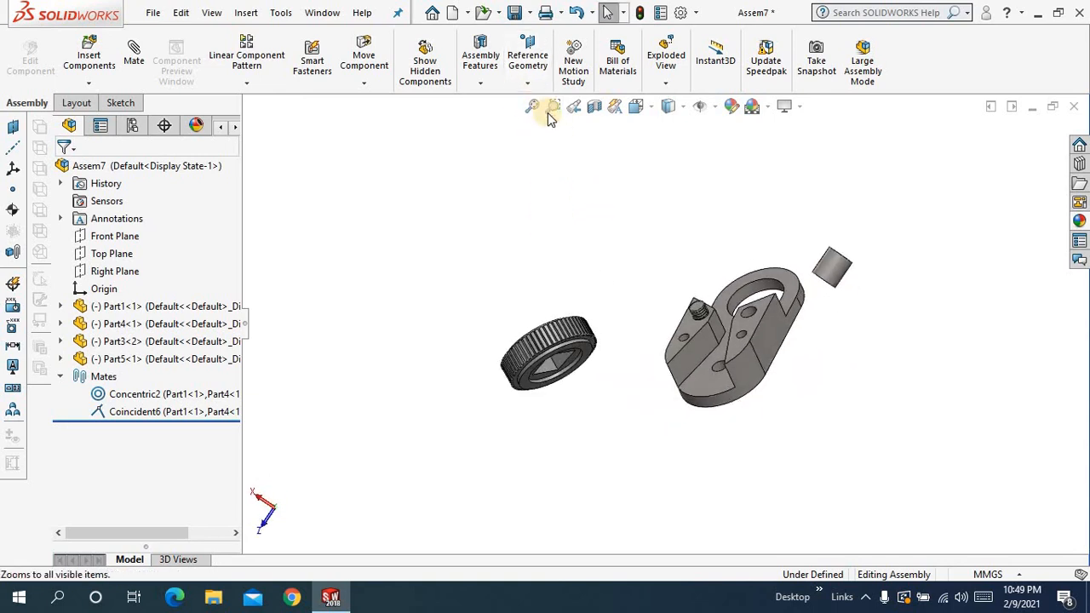
{"action": "left_click", "coordinate": [532, 106]}
{"action": "middle_click_drag", "start_coordinate": [624, 238], "coordinate": [586, 226]}
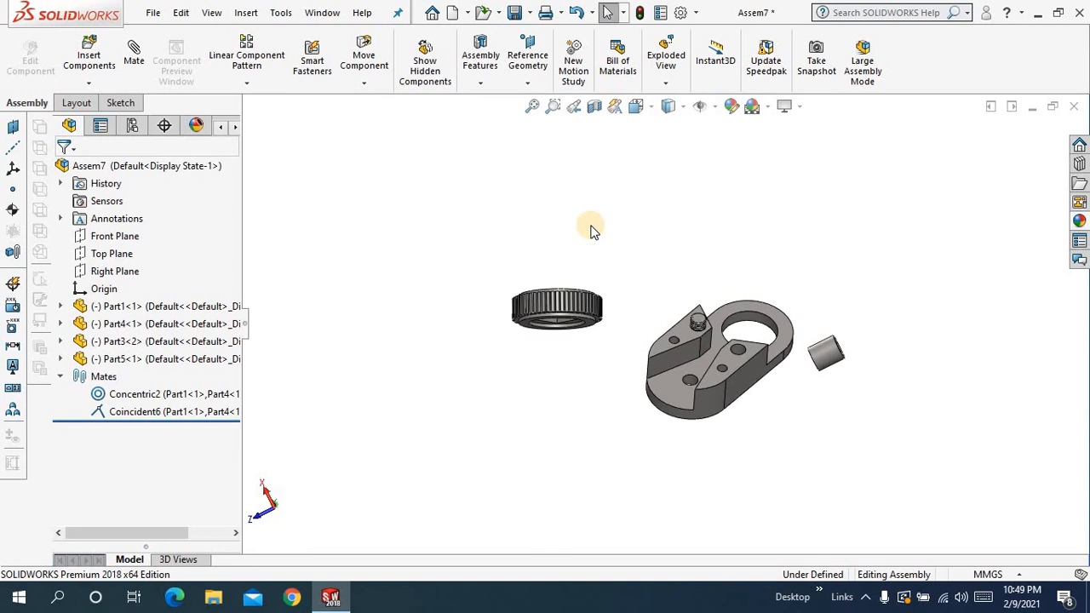